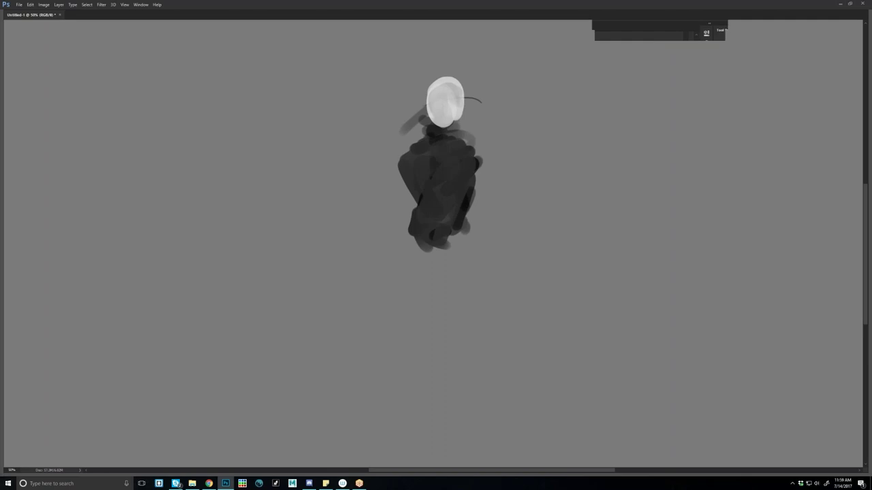
# Block in the figure's neck, shoulders and chest with light grey brush strokes over the dark torso.
pyautogui.moveTo(435, 120); pyautogui.dragTo(433, 145)
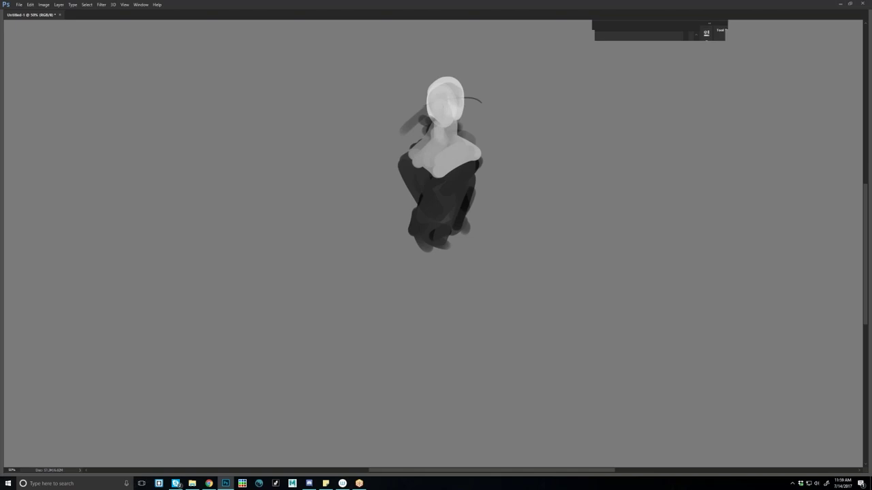
pyautogui.moveTo(447, 160); pyautogui.dragTo(416, 194)
pyautogui.moveTo(472, 165); pyautogui.dragTo(441, 199)
# Paint solid near-black shapes behind the neck and both shoulders of the figure.
pyautogui.moveTo(427, 103)
pyautogui.mouseDown()
pyautogui.moveTo(427, 143)
pyautogui.moveTo(419, 139)
pyautogui.mouseUp()
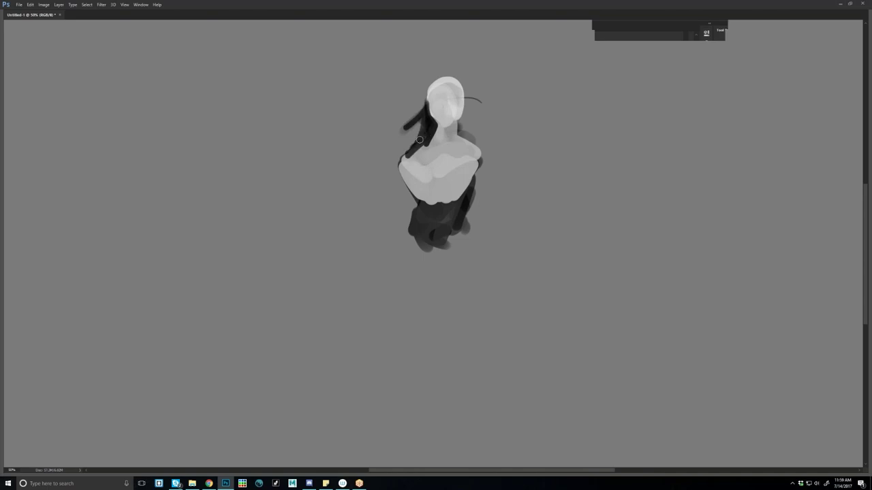
pyautogui.moveTo(420, 140); pyautogui.dragTo(393, 169)
pyautogui.moveTo(454, 140)
pyautogui.mouseDown()
pyautogui.moveTo(468, 100)
pyautogui.moveTo(483, 139)
pyautogui.mouseUp()
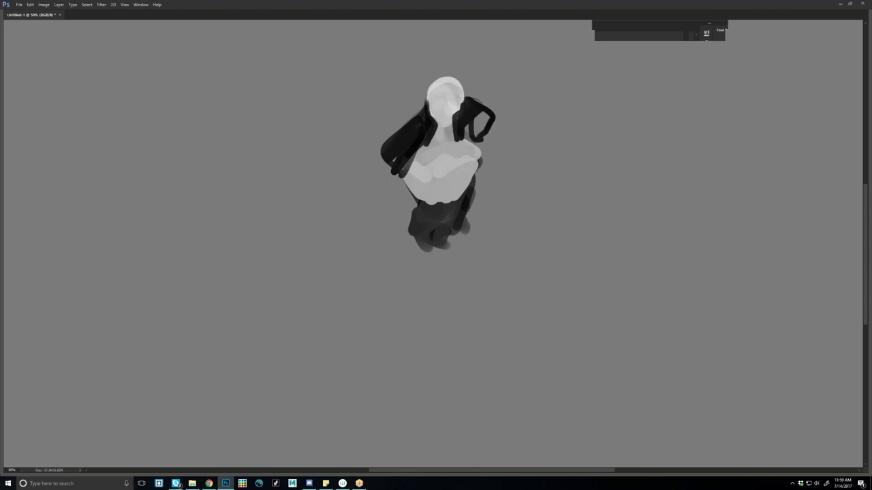
pyautogui.moveTo(483, 120); pyautogui.dragTo(466, 140)
# Smooth the face with a sampled light grey and shade under the chin and along the neck and collarbones.
pyautogui.keyDown('alt'); pyautogui.click(445, 123); pyautogui.keyUp('alt')
pyautogui.moveTo(450, 84)
pyautogui.mouseDown()
pyautogui.moveTo(433, 110)
pyautogui.moveTo(453, 117)
pyautogui.mouseUp()
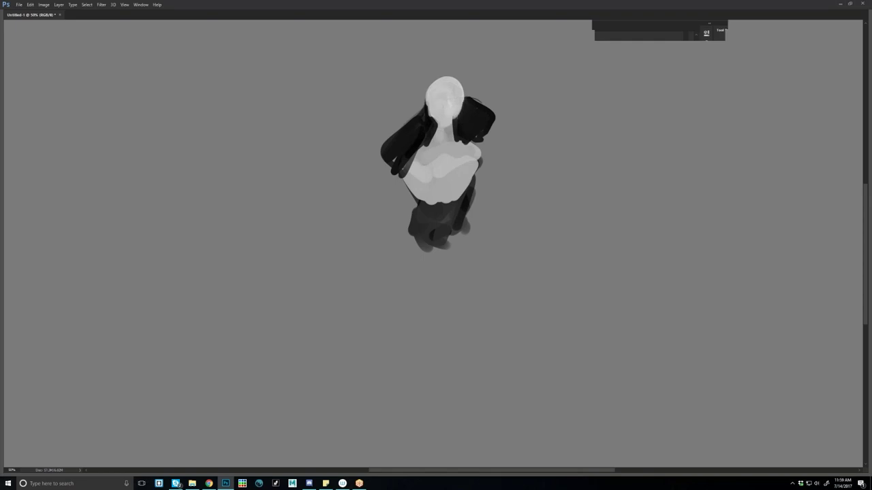
pyautogui.moveTo(429, 109)
pyautogui.mouseDown()
pyautogui.moveTo(439, 127)
pyautogui.moveTo(452, 124)
pyautogui.moveTo(452, 140)
pyautogui.moveTo(415, 154)
pyautogui.mouseUp()
pyautogui.moveTo(474, 136); pyautogui.dragTo(414, 151)
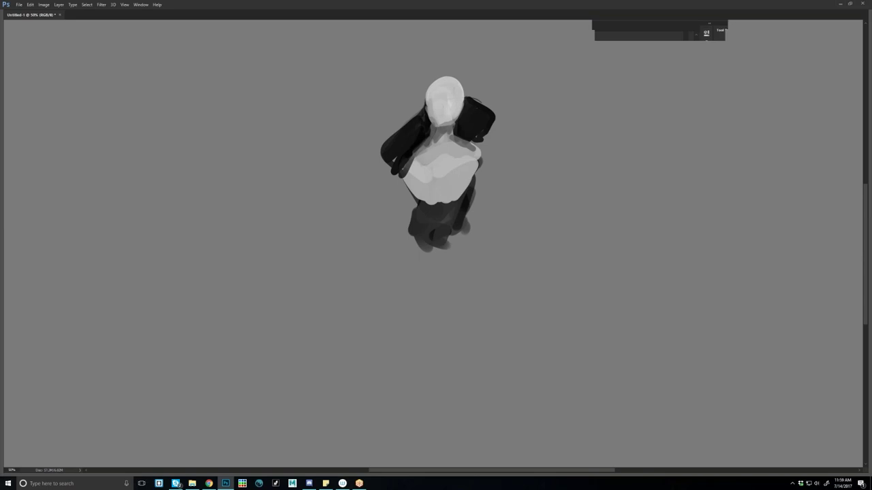
# Block in one long hanging arm and the opposite rounded shoulder in light grey.
pyautogui.press('alt')
pyautogui.moveTo(404, 166); pyautogui.dragTo(386, 180)
pyautogui.moveTo(386, 212)
pyautogui.mouseDown()
pyautogui.moveTo(395, 179)
pyautogui.moveTo(384, 251)
pyautogui.mouseUp()
pyautogui.moveTo(385, 217); pyautogui.dragTo(376, 284)
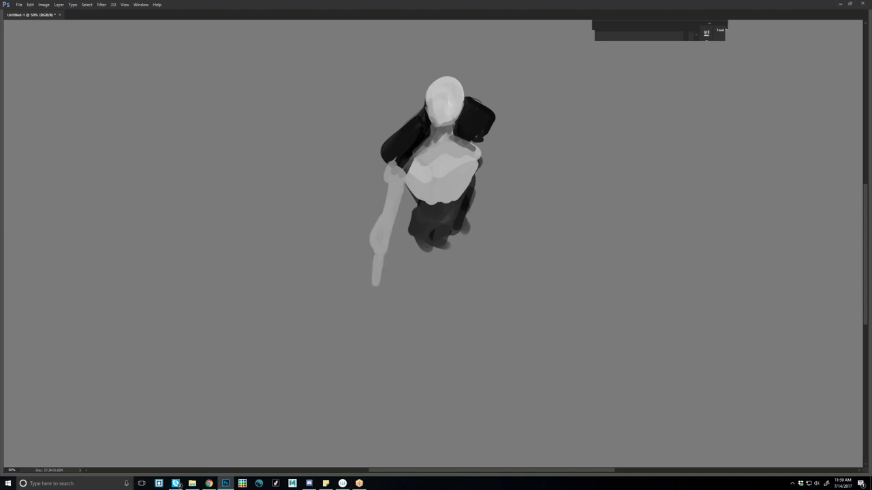
pyautogui.moveTo(477, 152); pyautogui.dragTo(482, 185)
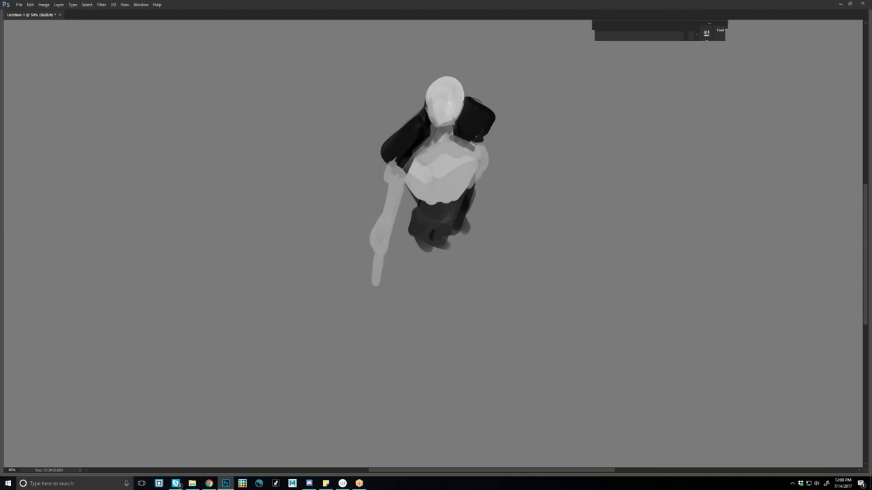
# Paint a dark shadow line beneath the chest muscles and block in two dark eyes on the face.
pyautogui.moveTo(420, 171)
pyautogui.mouseDown()
pyautogui.moveTo(459, 162)
pyautogui.moveTo(437, 203)
pyautogui.moveTo(421, 189)
pyautogui.moveTo(477, 177)
pyautogui.mouseUp()
pyautogui.hotkey('ctrl', 'z')
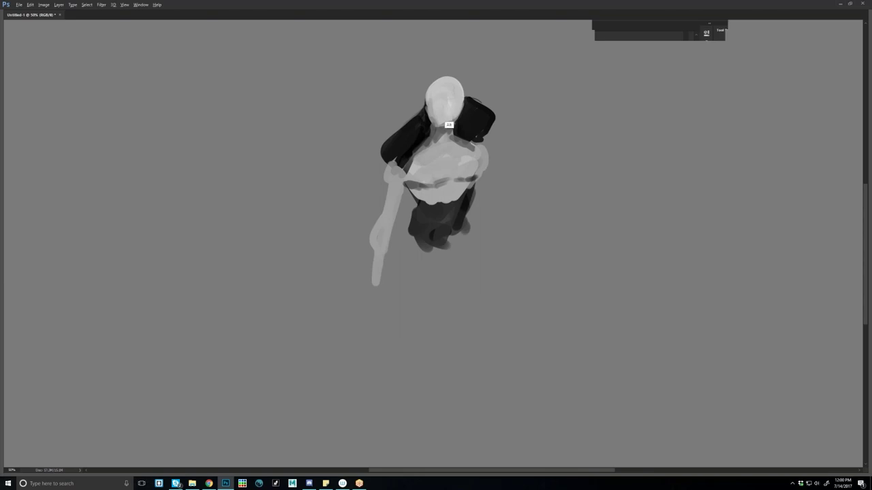
pyautogui.moveTo(431, 101); pyautogui.dragTo(457, 100)
# Flip the canvas horizontally and paint the missing upper arm and a fuller shoulder in light grey.
pyautogui.hotkey('ctrl', 'shift', 'h')
pyautogui.moveTo(300, 170); pyautogui.dragTo(438, 157)
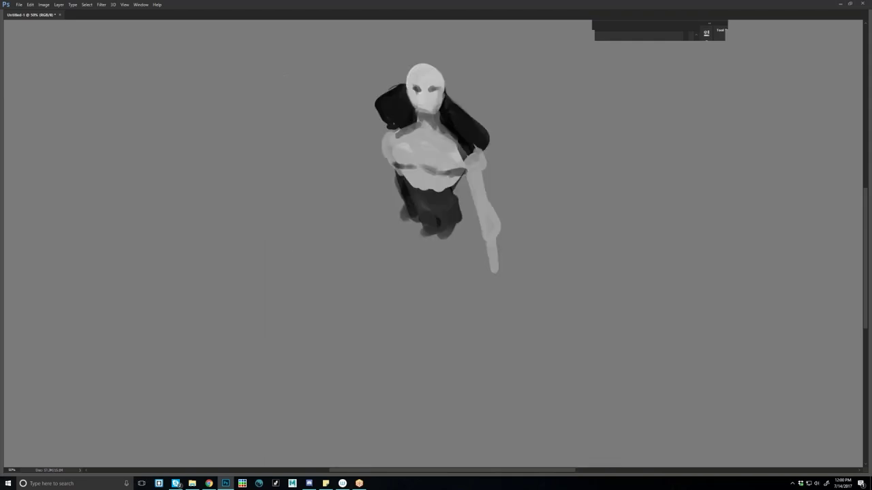
pyautogui.moveTo(393, 134)
pyautogui.mouseDown()
pyautogui.moveTo(388, 166)
pyautogui.moveTo(380, 144)
pyautogui.moveTo(380, 203)
pyautogui.mouseUp()
pyautogui.moveTo(382, 149)
pyautogui.mouseDown()
pyautogui.moveTo(384, 164)
pyautogui.moveTo(388, 152)
pyautogui.mouseUp()
pyautogui.moveTo(416, 124); pyautogui.dragTo(382, 157)
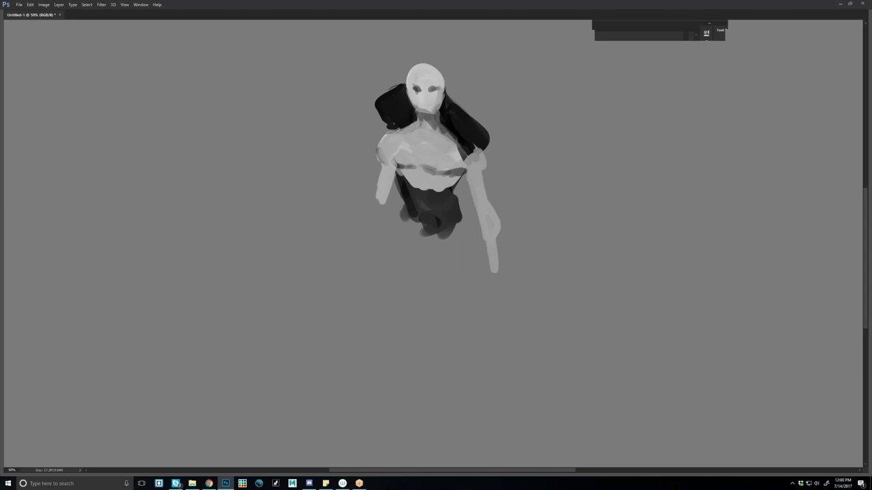
# Touch up the neck base and add pointed ears to both sides of the head.
pyautogui.moveTo(415, 125); pyautogui.dragTo(422, 120)
pyautogui.moveTo(410, 105)
pyautogui.mouseDown()
pyautogui.moveTo(403, 90)
pyautogui.moveTo(410, 105)
pyautogui.moveTo(453, 91)
pyautogui.mouseUp()
pyautogui.moveTo(402, 93); pyautogui.dragTo(444, 105)
pyautogui.moveTo(407, 89); pyautogui.dragTo(437, 95)
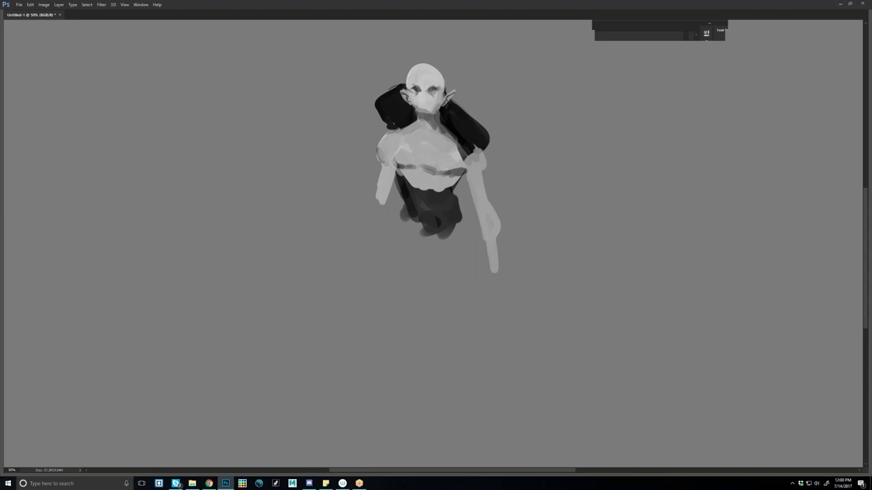
# Paint the nose and mouth on the lower half of the face.
pyautogui.moveTo(419, 92); pyautogui.dragTo(432, 106)
pyautogui.hotkey('ctrl', 'z')
pyautogui.moveTo(420, 105); pyautogui.dragTo(430, 105)
pyautogui.moveTo(416, 104)
pyautogui.mouseDown()
pyautogui.moveTo(433, 113)
pyautogui.moveTo(420, 114)
pyautogui.moveTo(441, 113)
pyautogui.moveTo(424, 115)
pyautogui.moveTo(432, 112)
pyautogui.moveTo(418, 108)
pyautogui.moveTo(440, 108)
pyautogui.mouseUp()
# Flip the canvas horizontally again and shade the forehead and cheeks to give the head volume.
pyautogui.hotkey('ctrl', 'shift', 'h')
pyautogui.moveTo(583, 233); pyautogui.dragTo(358, 247)
pyautogui.moveTo(341, 93)
pyautogui.mouseDown()
pyautogui.moveTo(340, 105)
pyautogui.moveTo(348, 81)
pyautogui.mouseUp()
pyautogui.moveTo(350, 111)
pyautogui.mouseDown()
pyautogui.moveTo(354, 116)
pyautogui.moveTo(369, 97)
pyautogui.mouseUp()
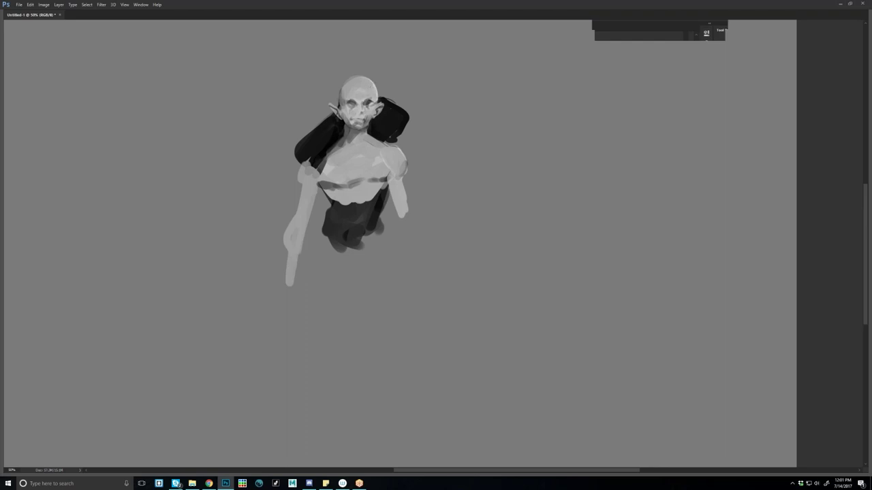
# Model the neck, chest muscles and ribs with sampled mid-grey and light grey tones.
pyautogui.moveTo(365, 129); pyautogui.dragTo(358, 139)
pyautogui.moveTo(353, 132)
pyautogui.mouseDown()
pyautogui.moveTo(360, 181)
pyautogui.moveTo(339, 153)
pyautogui.moveTo(351, 178)
pyautogui.moveTo(379, 183)
pyautogui.moveTo(385, 174)
pyautogui.mouseUp()
pyautogui.keyDown('alt'); pyautogui.click(357, 173); pyautogui.keyUp('alt')
pyautogui.keyDown('alt'); pyautogui.click(384, 191); pyautogui.keyUp('alt')
pyautogui.moveTo(349, 200)
pyautogui.mouseDown()
pyautogui.moveTo(360, 203)
pyautogui.moveTo(325, 192)
pyautogui.mouseUp()
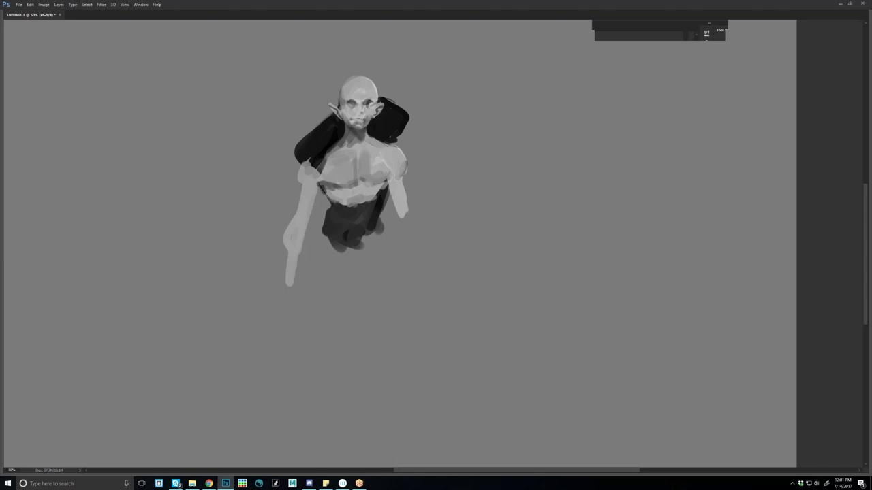
# Paint a dark strap down the front of each shoulder and start the shorter arm's forearm in mid grey.
pyautogui.moveTo(324, 154); pyautogui.dragTo(308, 215)
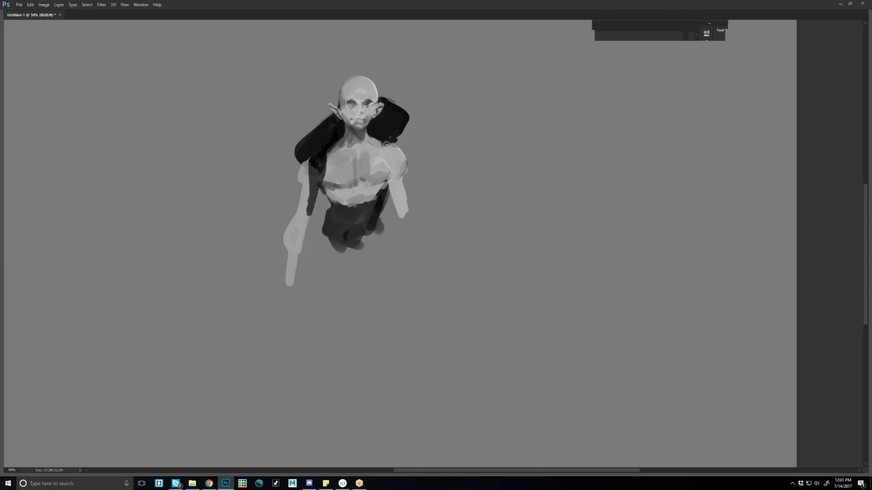
pyautogui.moveTo(386, 144)
pyautogui.mouseDown()
pyautogui.moveTo(382, 190)
pyautogui.moveTo(400, 218)
pyautogui.mouseUp()
pyautogui.moveTo(405, 181)
pyautogui.mouseDown()
pyautogui.moveTo(402, 211)
pyautogui.moveTo(414, 236)
pyautogui.mouseUp()
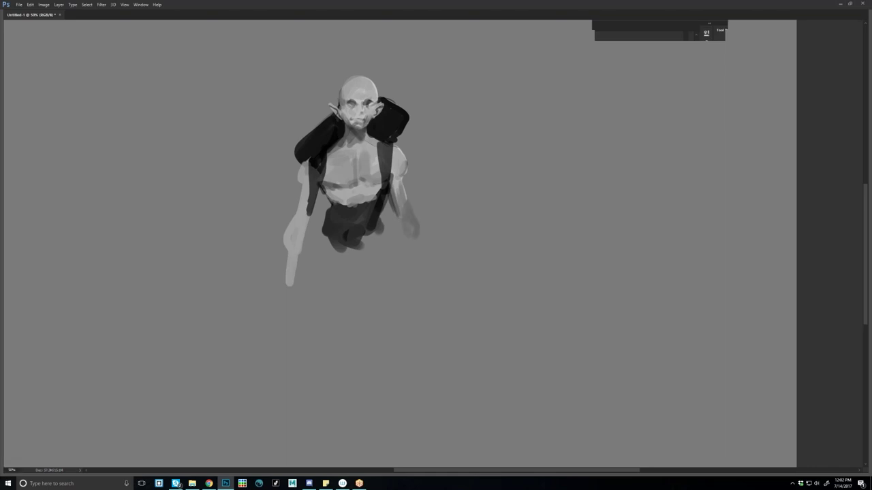
# Cover both forearms and hands with dark glove-like strokes.
pyautogui.moveTo(308, 216)
pyautogui.mouseDown()
pyautogui.moveTo(295, 226)
pyautogui.moveTo(282, 283)
pyautogui.mouseUp()
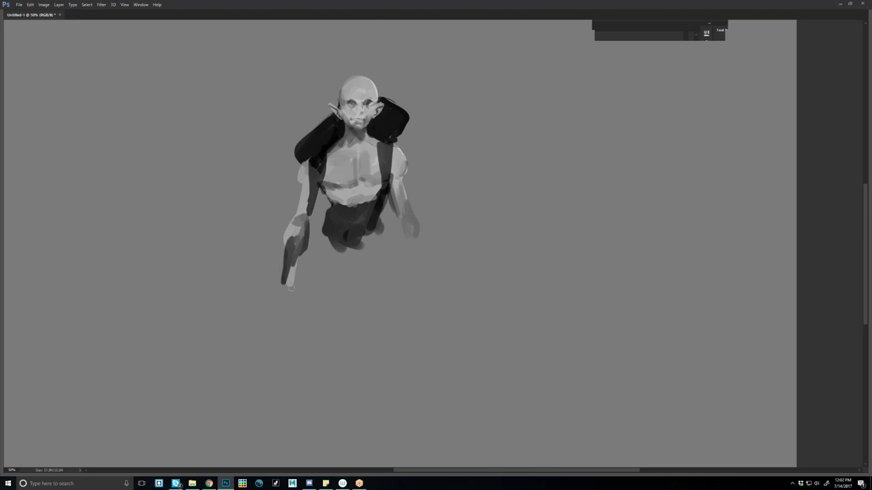
pyautogui.moveTo(297, 244); pyautogui.dragTo(289, 295)
pyautogui.moveTo(399, 213)
pyautogui.mouseDown()
pyautogui.moveTo(412, 234)
pyautogui.moveTo(413, 282)
pyautogui.moveTo(422, 286)
pyautogui.mouseUp()
pyautogui.moveTo(297, 256); pyautogui.dragTo(289, 304)
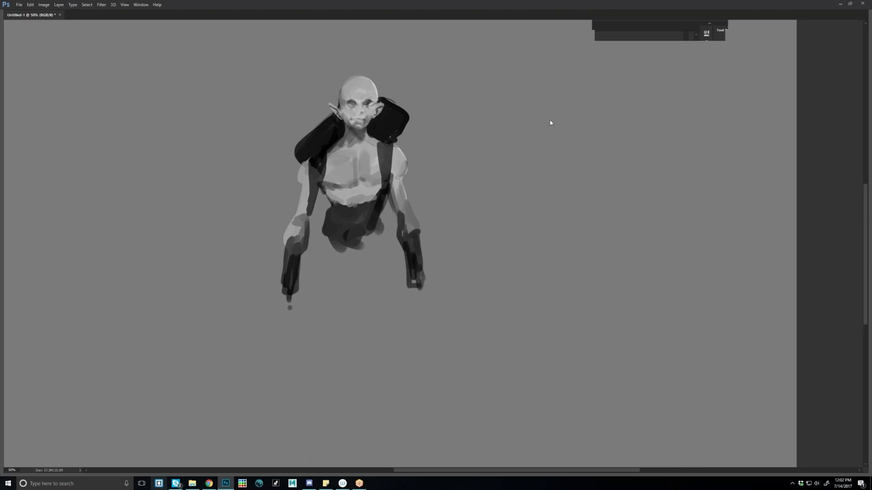
# Switch to Brackets, open myScript.js and declare an empty function oneThing ().
pyautogui.click(158, 484)
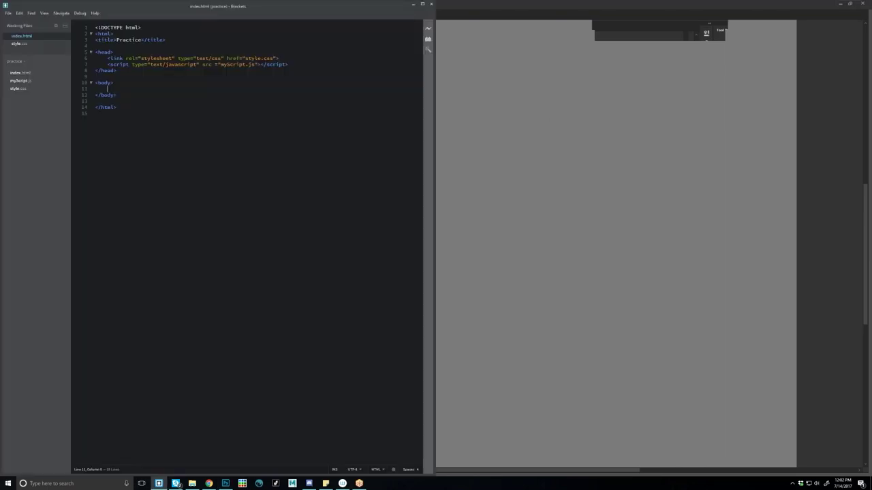
pyautogui.click(21, 80)
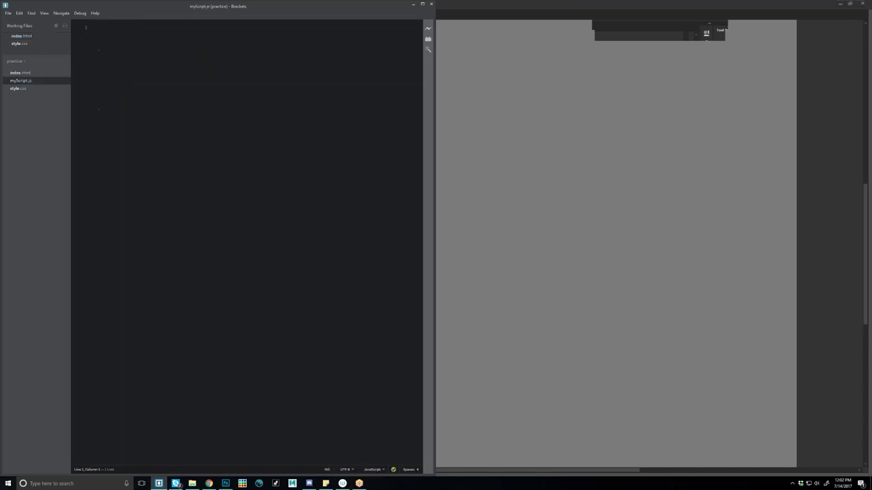
pyautogui.write('f')
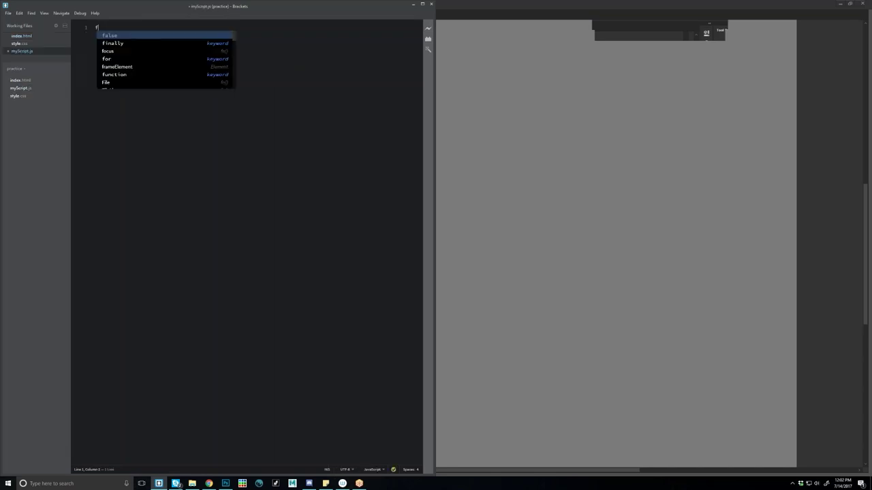
pyautogui.write('uncti')
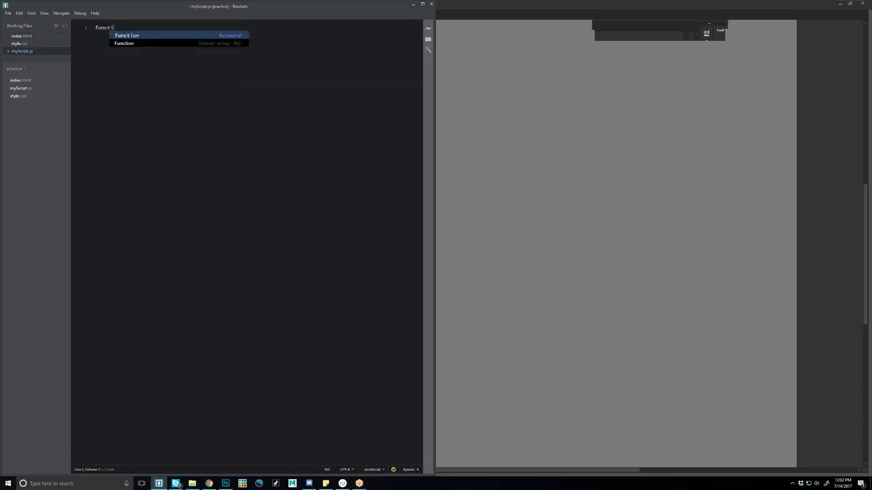
pyautogui.write('on oneThing (){')
pyautogui.press('Return')
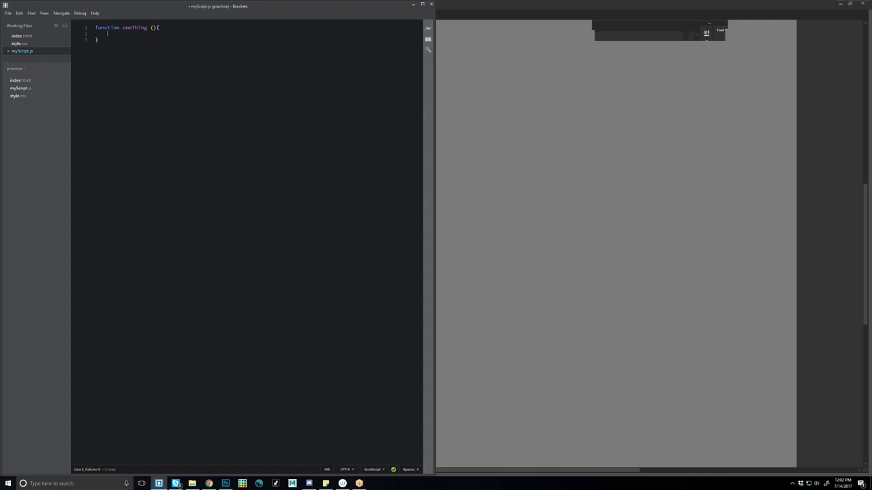
# Add console.log('something'); inside the oneThing function and save the script.
pyautogui.press('Return')
pyautogui.press('Up')
pyautogui.write('console.')
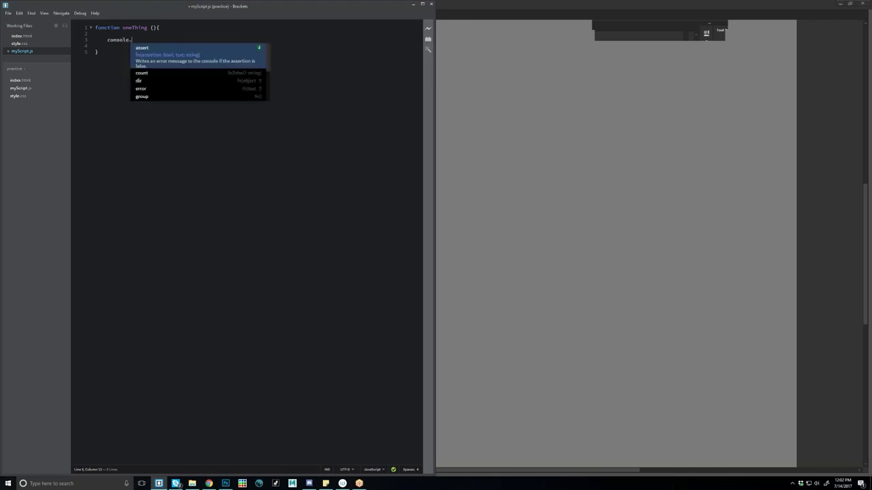
pyautogui.write("log('")
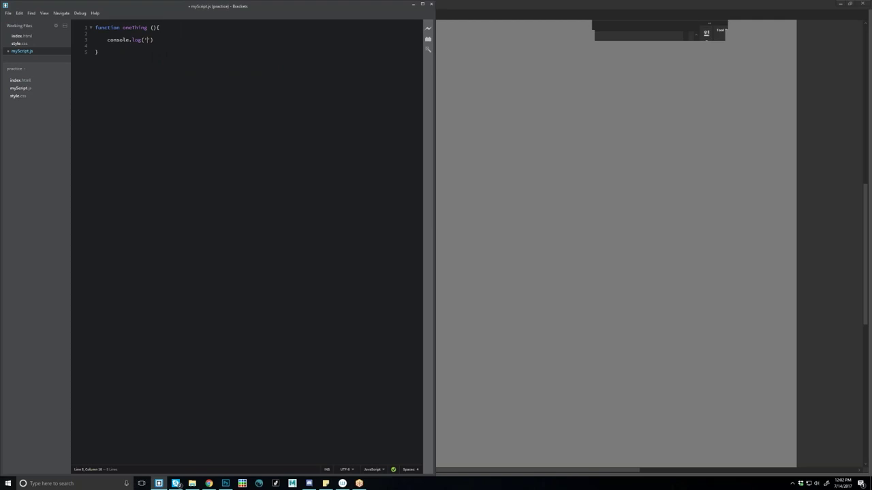
pyautogui.press('BackSpace')
pyautogui.write("'something")
pyautogui.hotkey('ctrl', 's')
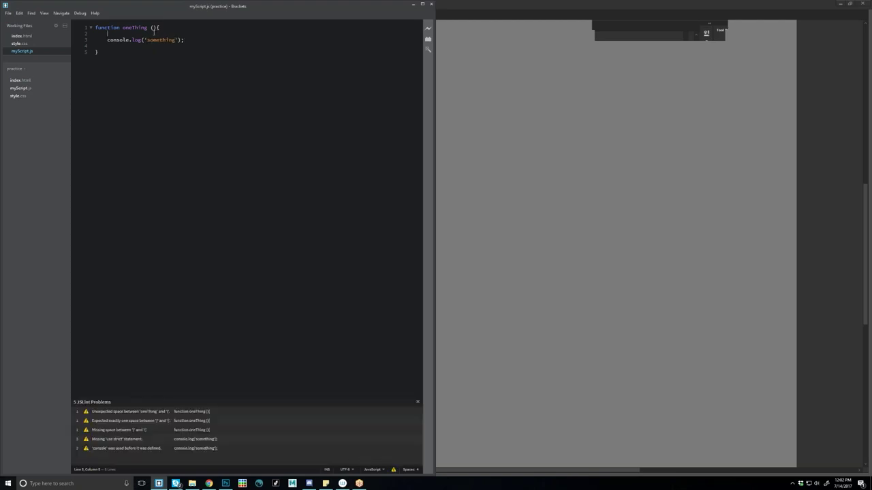
# Insert 'use strict'; above the console.log line, save the file and check the remaining JSLint problems.
pyautogui.write("'use strict';")
pyautogui.hotkey('ctrl', 's')
pyautogui.click(197, 422)
pyautogui.click(194, 440)
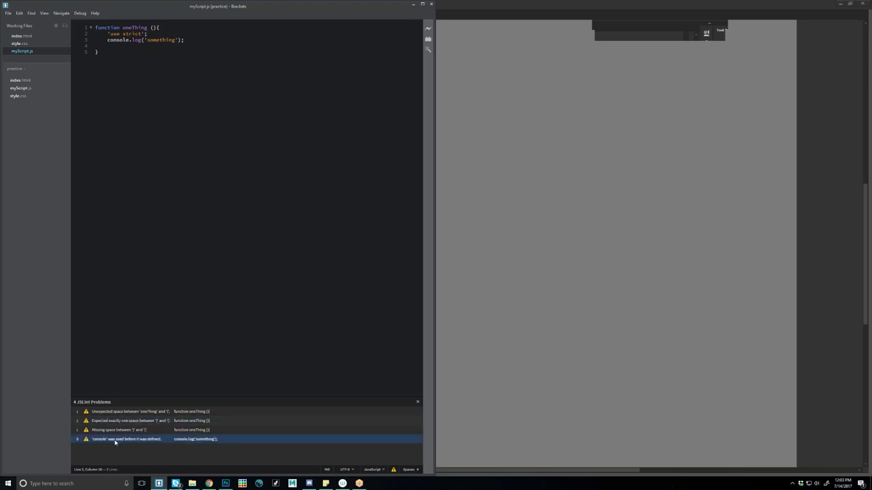
pyautogui.hotkey('ctrl', 's')
# Leave a blank line above 'use strict';, beautify the code formatting and save myScript.js.
pyautogui.press('Up')
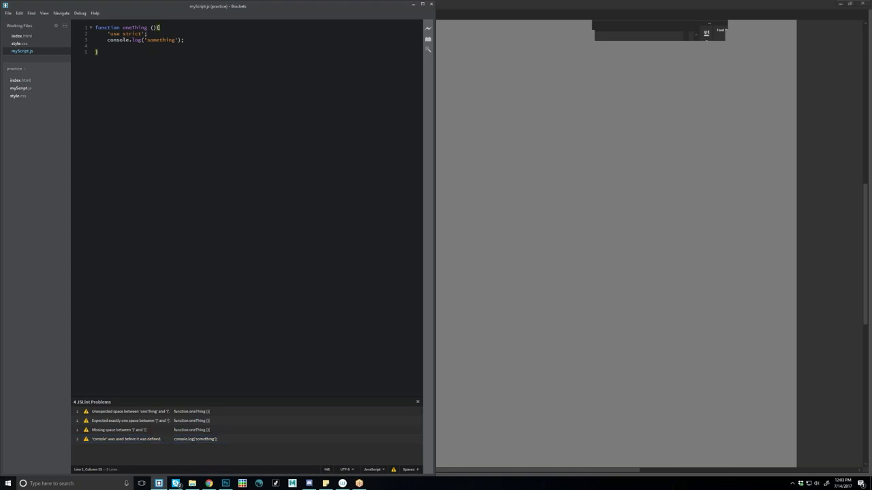
pyautogui.press('Return')
pyautogui.click(428, 51)
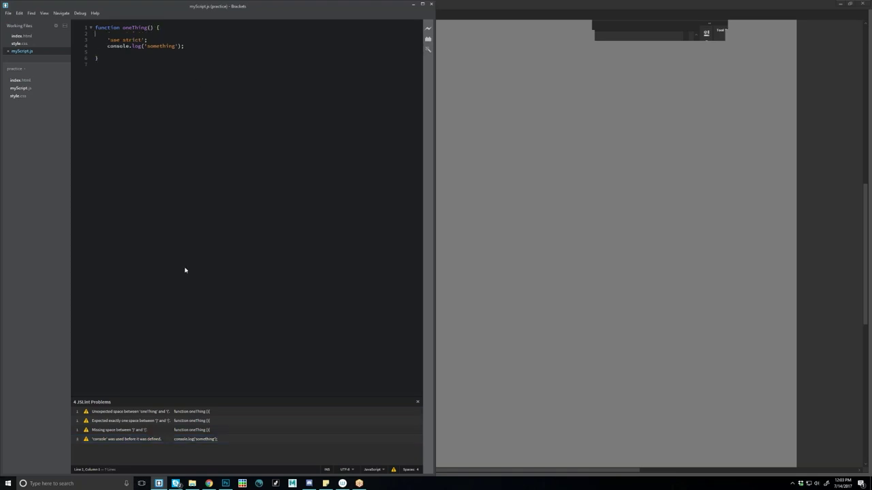
pyautogui.hotkey('ctrl', 's')
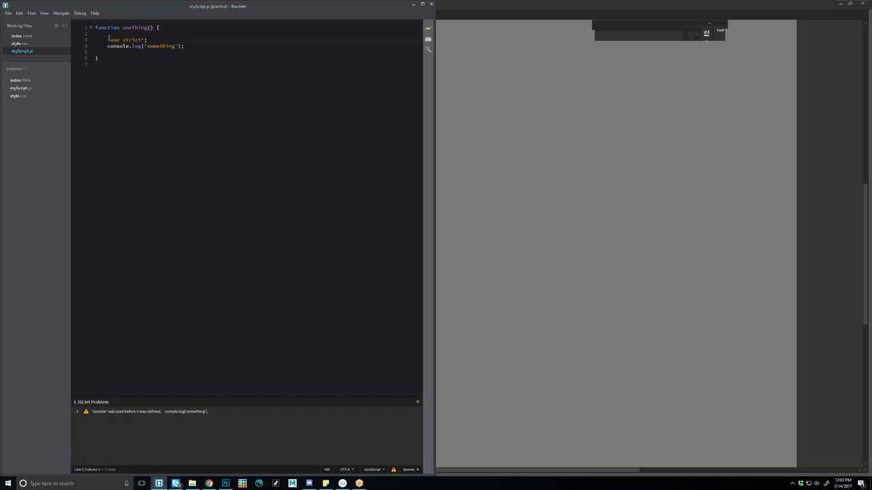
pyautogui.press('BackSpace')
pyautogui.press('Tab')
pyautogui.hotkey('ctrl', 's')
# Launch Live Preview of the practice page, check the browser's JavaScript console and close the browser.
pyautogui.click(429, 29)
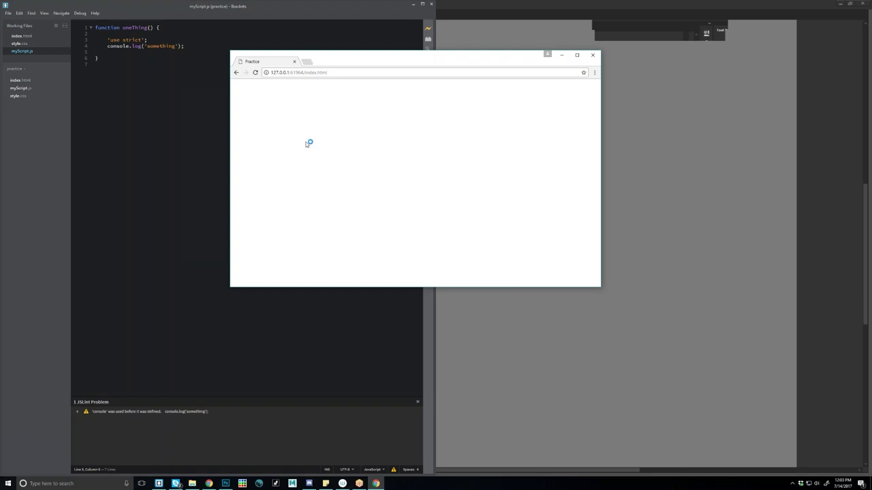
pyautogui.hotkey('ctrl', 'shift', 'j')
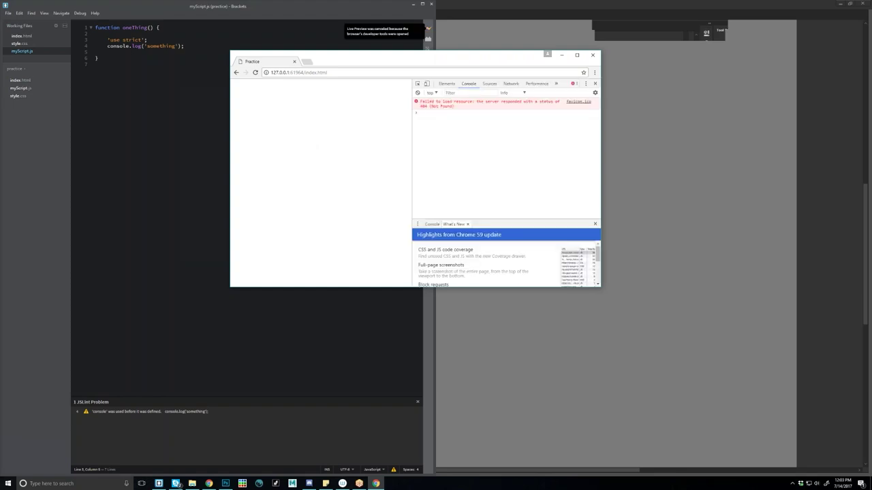
pyautogui.hotkey('alt', 'F4')
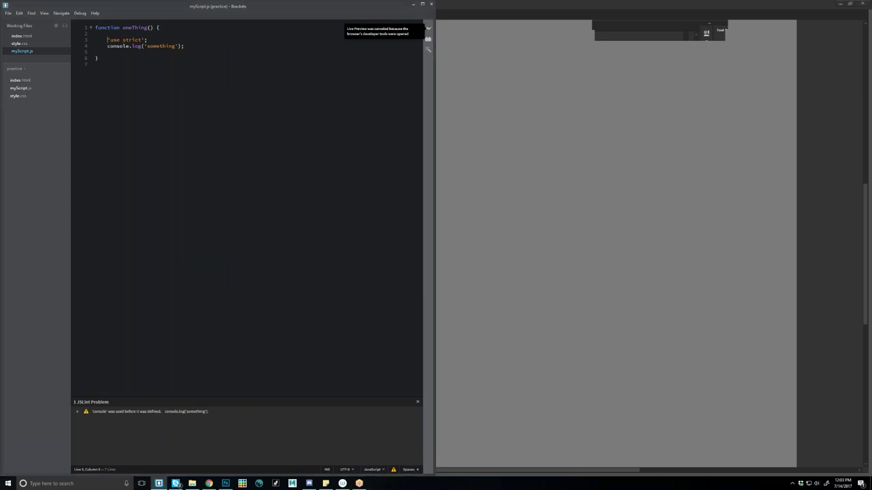
# Return to index.html, launch Live Preview from it and open the browser's developer console.
pyautogui.hotkey('ctrl', 'Tab')
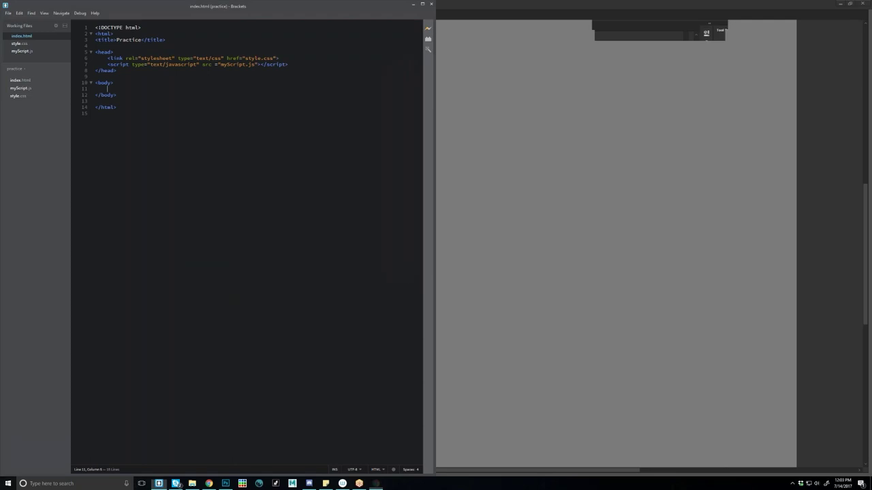
pyautogui.hotkey('ctrl', 'alt', 'p')
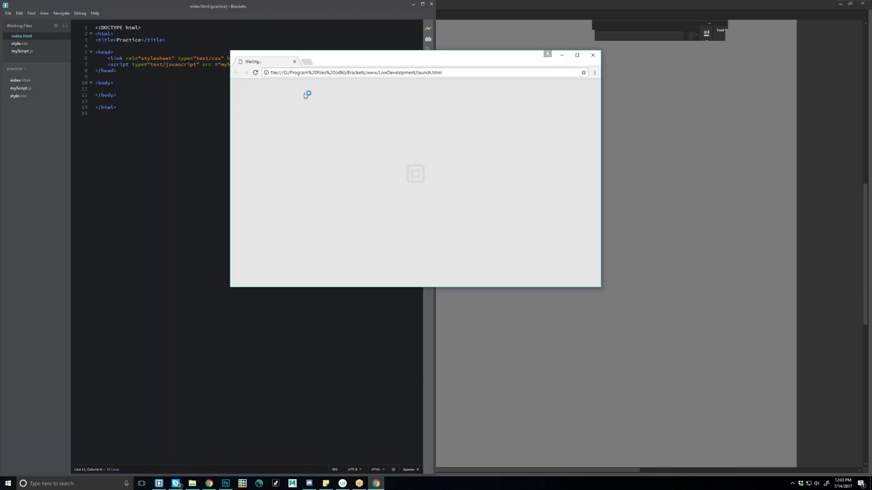
pyautogui.press('F12')
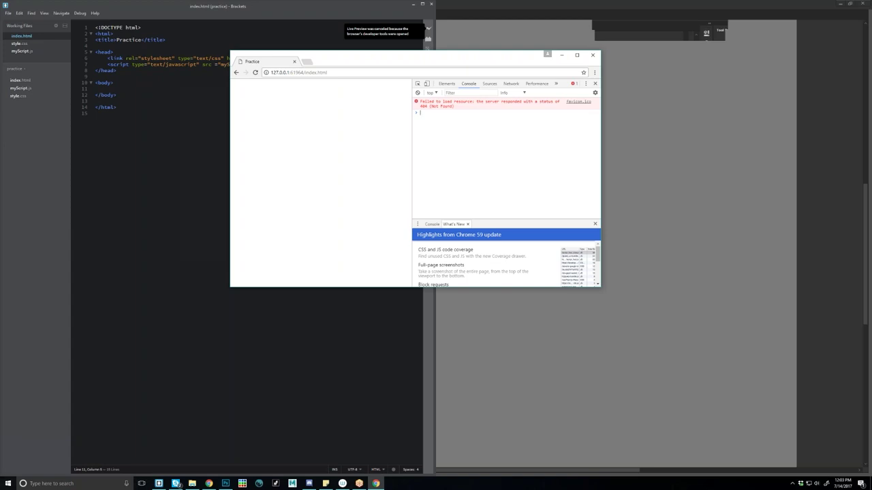
# Run oneThing() in the browser console and return to myScript.js in Brackets.
pyautogui.write('oneThing(')
pyautogui.press('Return')
pyautogui.click(20, 88)
# Add the parameters something and nothing to the oneThing function declaration.
pyautogui.doubleClick(173, 46)
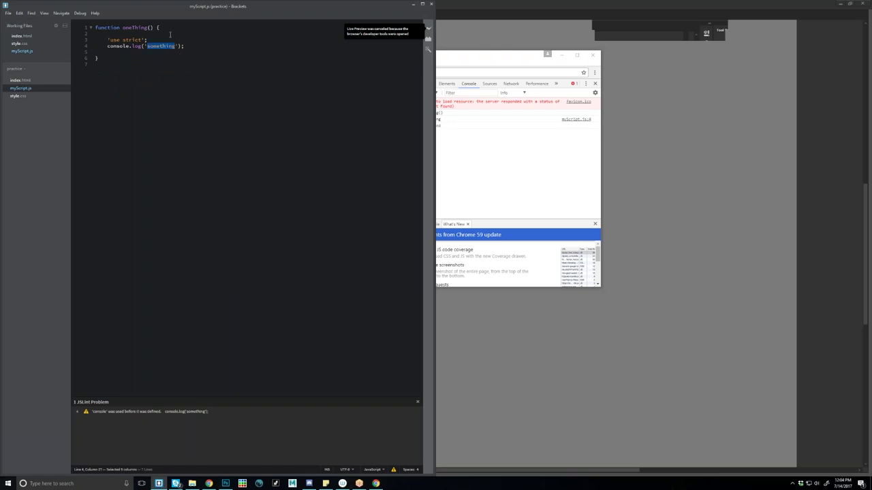
pyautogui.click(151, 28)
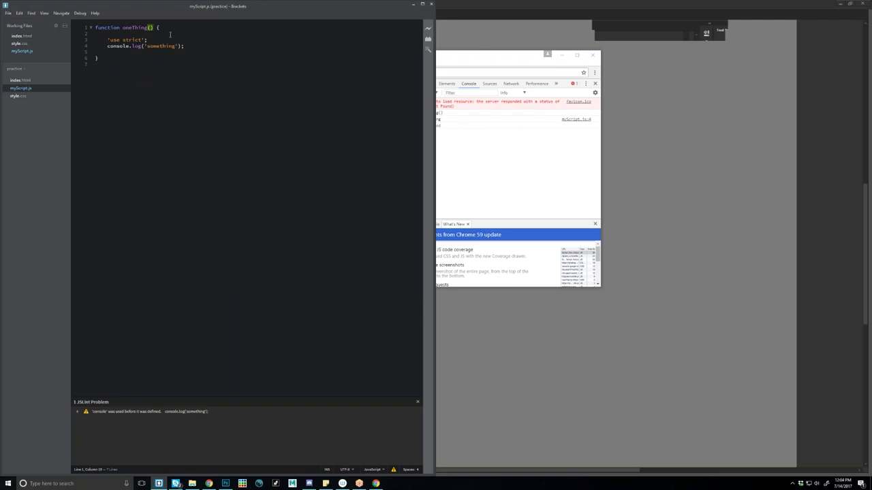
pyautogui.write('something')
pyautogui.write(',')
pyautogui.write('r')
pyautogui.write('othing')
pyautogui.press('Left')
# Replace the quoted string in the console.log call with the expression something + nothing.
pyautogui.doubleClick(167, 27)
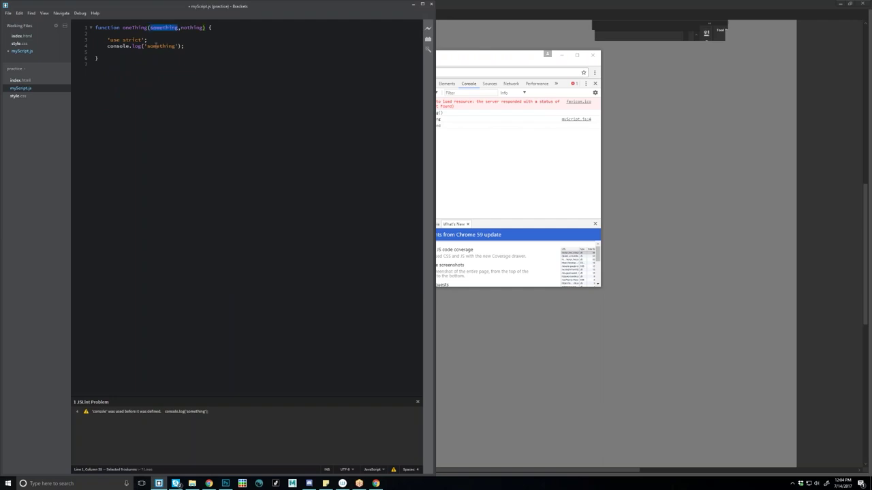
pyautogui.doubleClick(155, 46)
pyautogui.moveTo(178, 46); pyautogui.dragTo(144, 46)
pyautogui.write('conso')
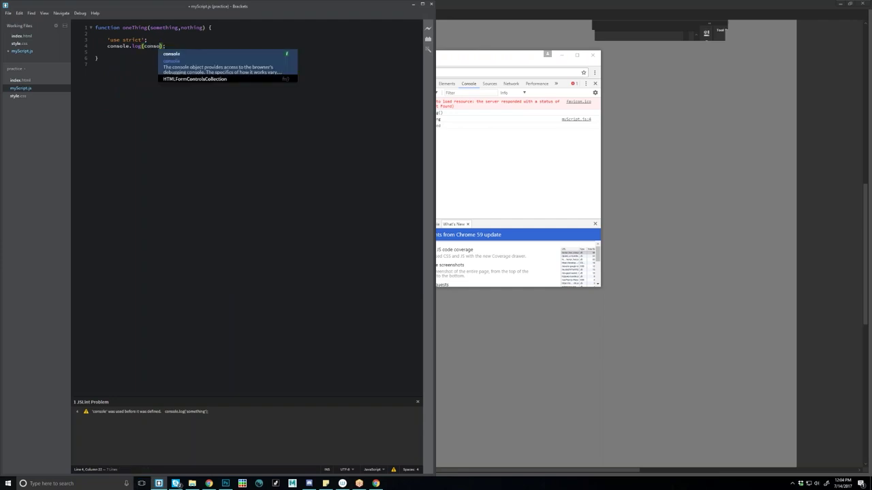
pyautogui.hotkey('ctrl', 'a')
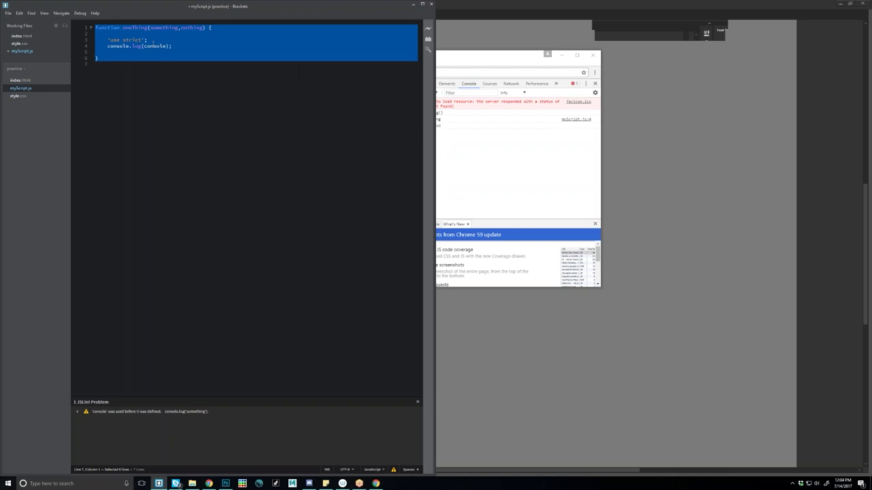
pyautogui.doubleClick(153, 45)
pyautogui.write('someth')
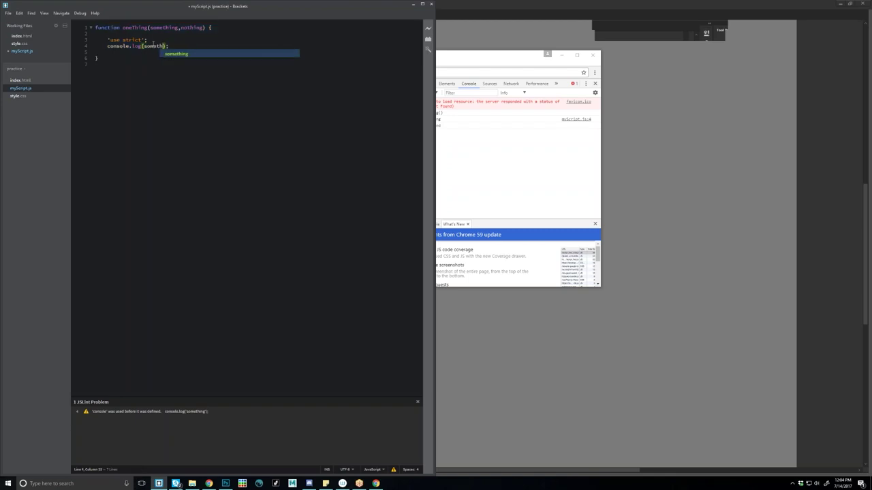
pyautogui.write('ing,n')
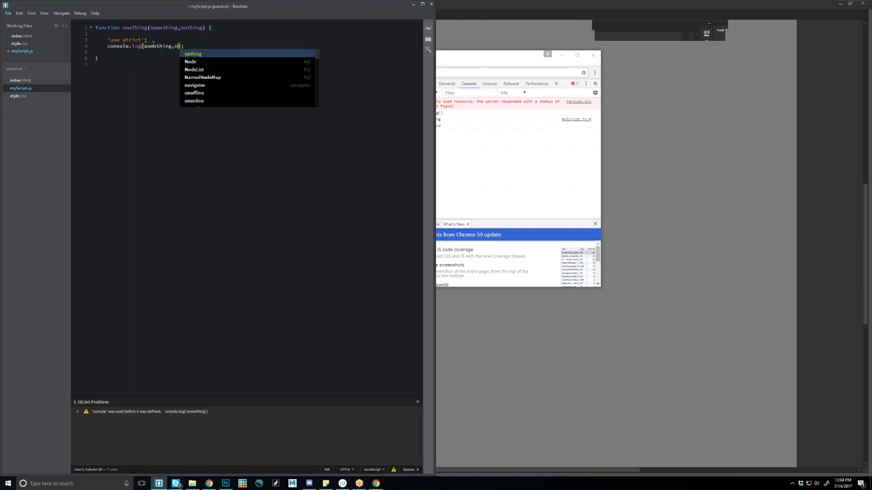
pyautogui.press('BackSpace')
pyautogui.press('BackSpace')
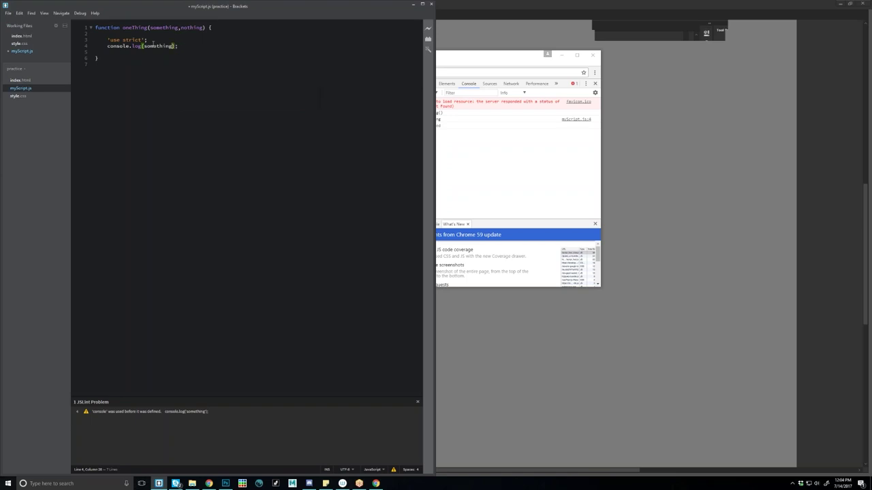
pyautogui.write('+ nothing')
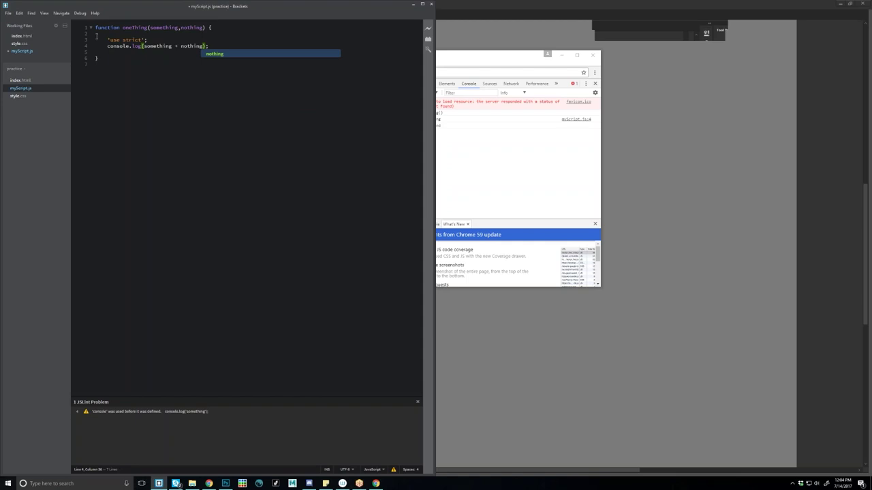
# Declare var something = 1; and var nothing = 2; on separate lines above the oneThing function.
pyautogui.tripleClick(177, 27)
pyautogui.click(177, 27)
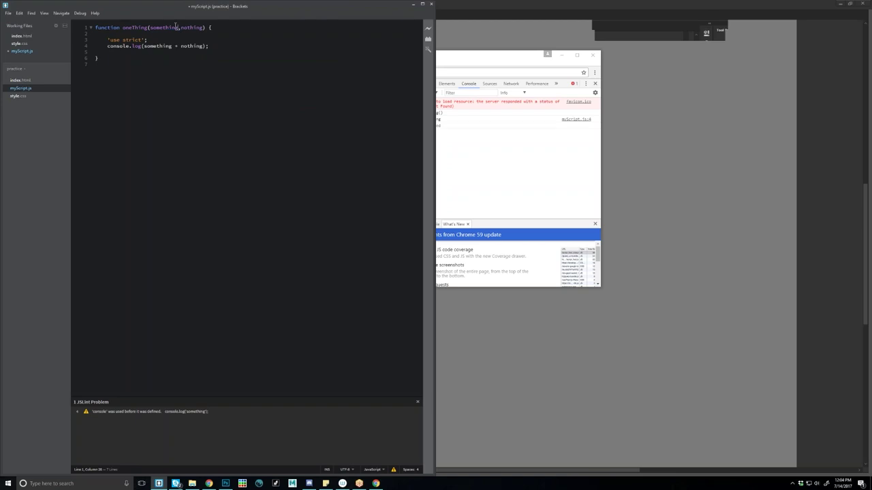
pyautogui.hotkey('ctrl', 'shift', 'Left')
pyautogui.click(96, 28)
pyautogui.press('Return')
pyautogui.press('Up')
pyautogui.write('var')
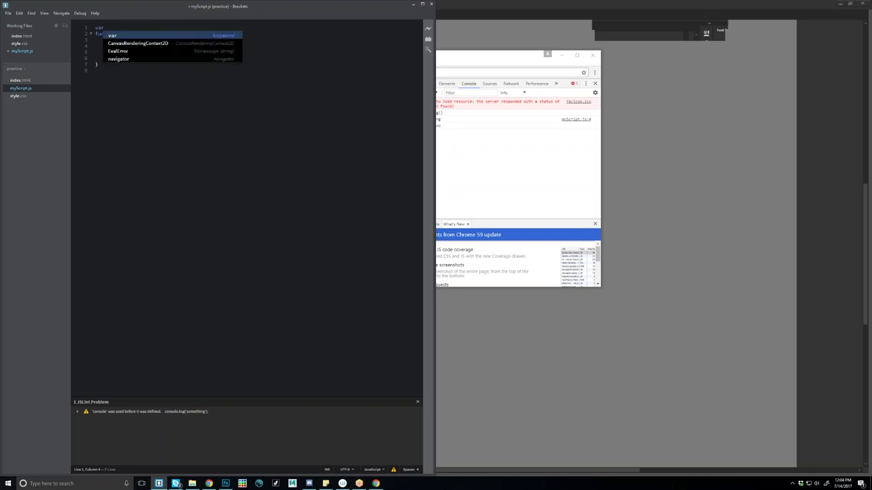
pyautogui.write(' something')
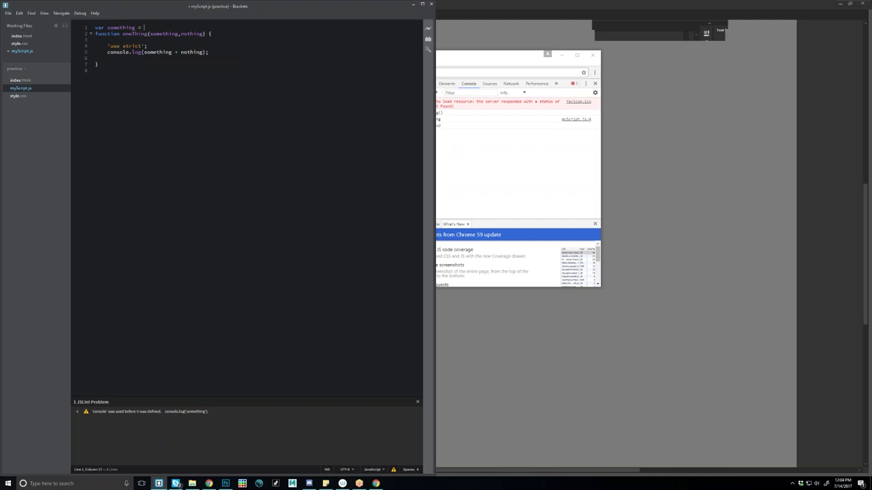
pyautogui.write(' = 1;')
pyautogui.press('Return')
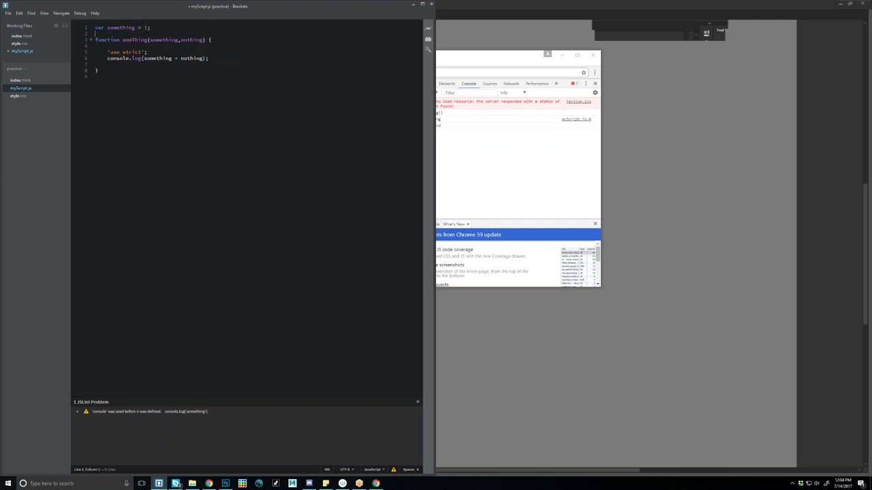
pyautogui.write('var nothing = 2;')
pyautogui.click(187, 59)
# Save myScript.js and reload the practice page in the browser.
pyautogui.hotkey('ctrl', 's')
pyautogui.moveTo(487, 60); pyautogui.dragTo(557, 51)
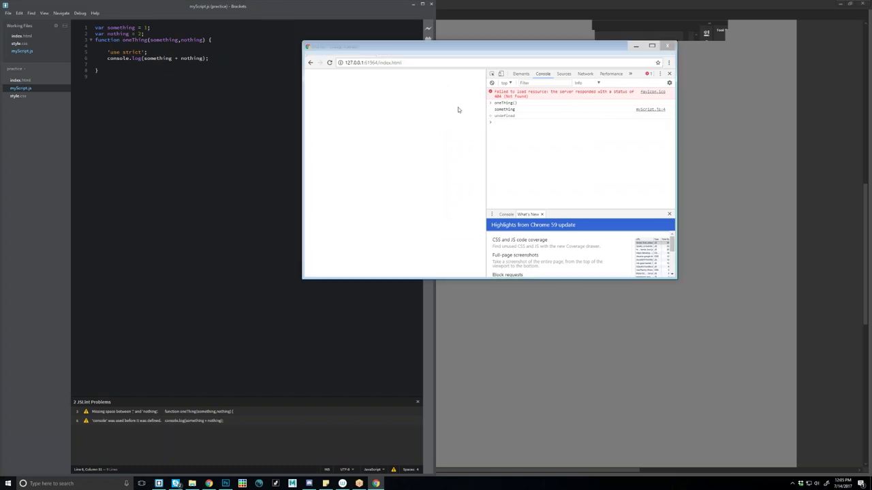
pyautogui.press('F5')
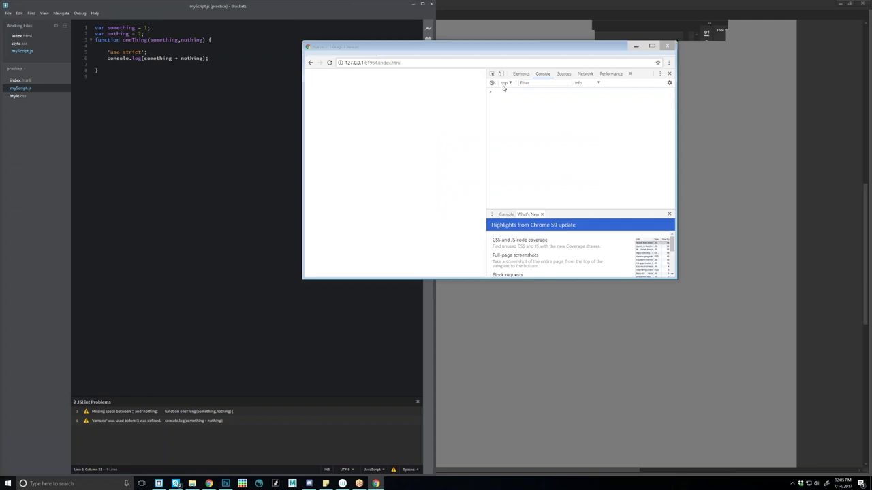
# Evaluate oneThing without parentheses in the browser console, and call it as oneThing(2,3).
pyautogui.write('one')
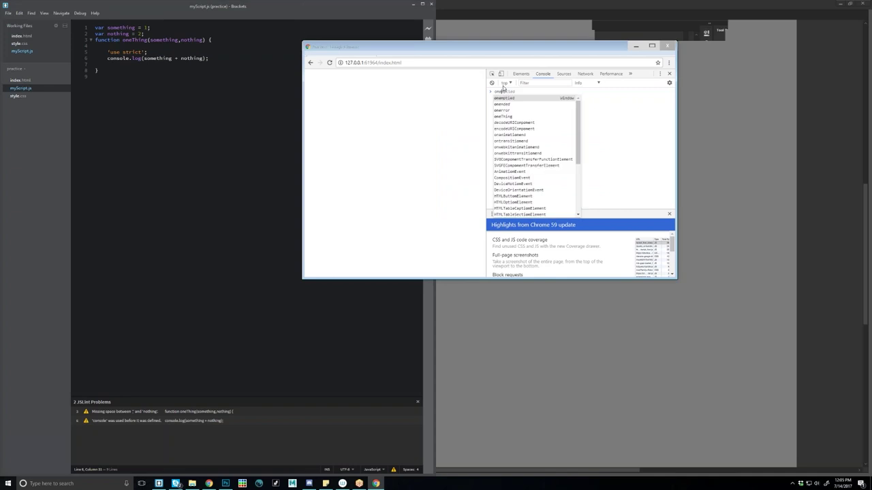
pyautogui.write('T')
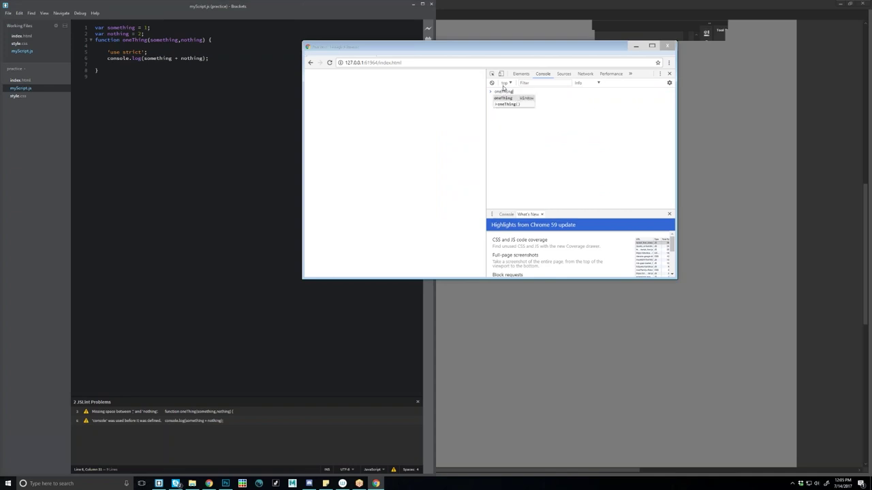
pyautogui.press('Return')
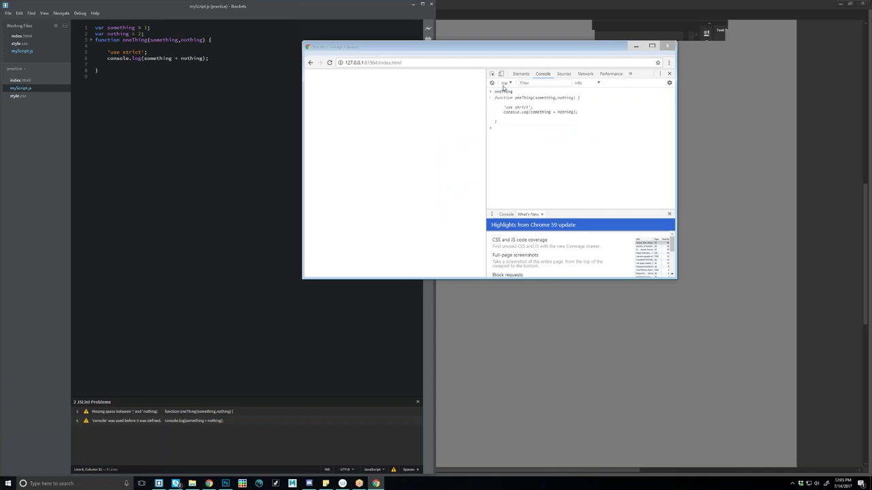
pyautogui.write('oneThing')
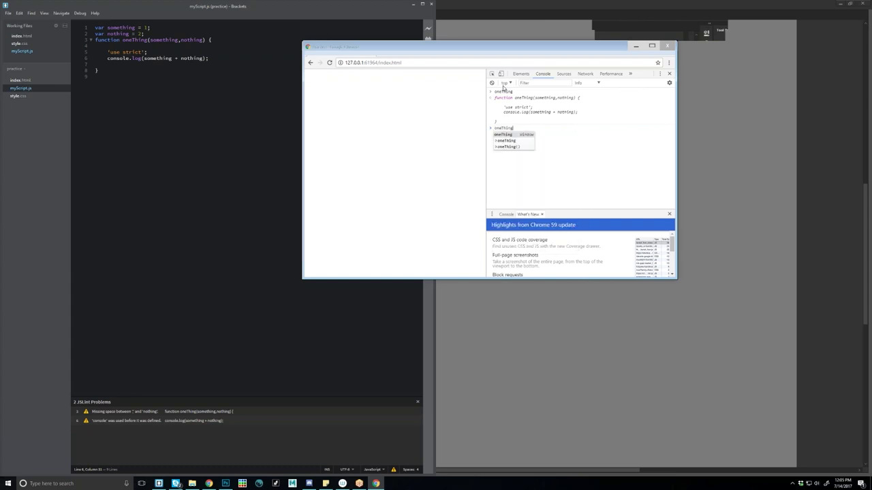
pyautogui.write('(2,')
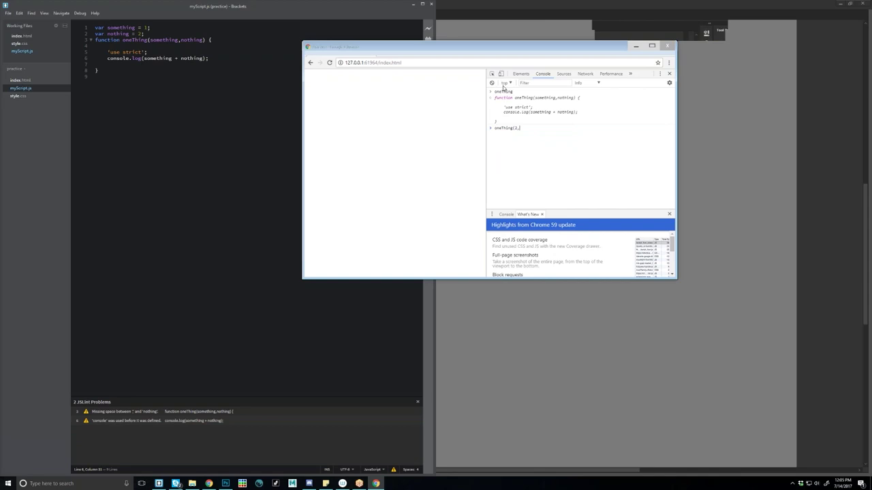
pyautogui.write('3)')
pyautogui.press('Return')
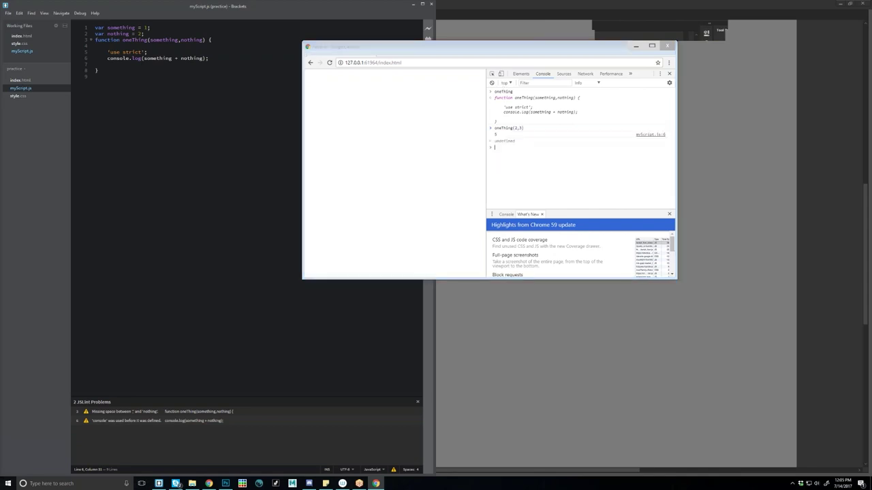
# Delete both variable declarations above the oneThing function in myScript.js.
pyautogui.moveTo(145, 34); pyautogui.dragTo(95, 28)
pyautogui.press('Delete')
pyautogui.click(90, 34)
pyautogui.press('Delete')
pyautogui.click(91, 27)
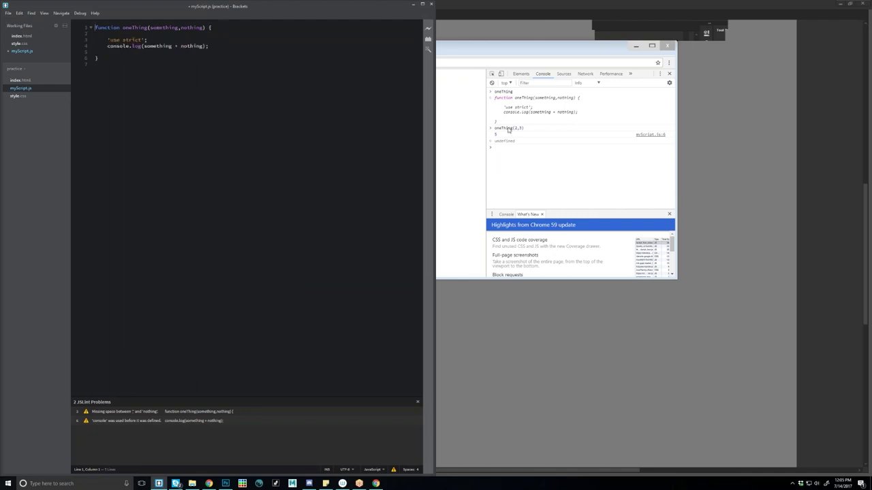
pyautogui.click(198, 28)
# Call oneThing('serbia','is wonderful') in the browser console.
pyautogui.click(531, 148)
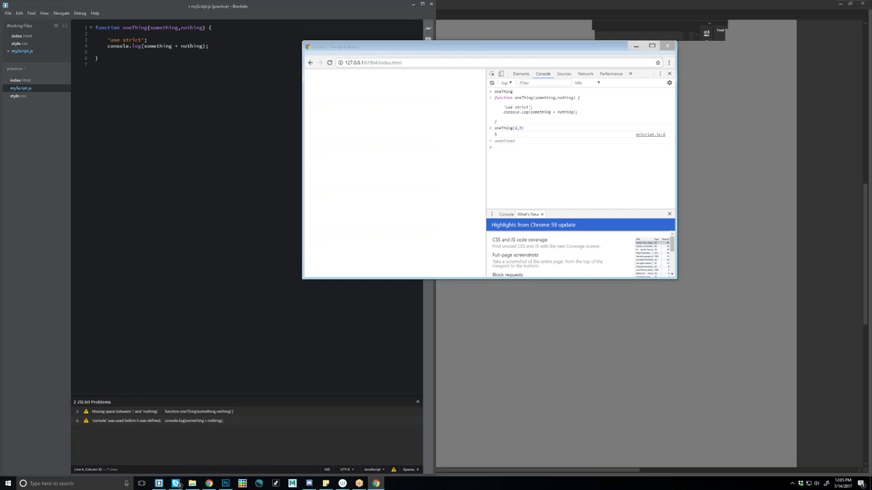
pyautogui.write('oneT')
pyautogui.press('Tab')
pyautogui.write('()')
pyautogui.write("'ser")
pyautogui.write('da')
pyautogui.write("a','is")
pyautogui.write(' wonderfu')
pyautogui.write("l')")
pyautogui.press('Return')
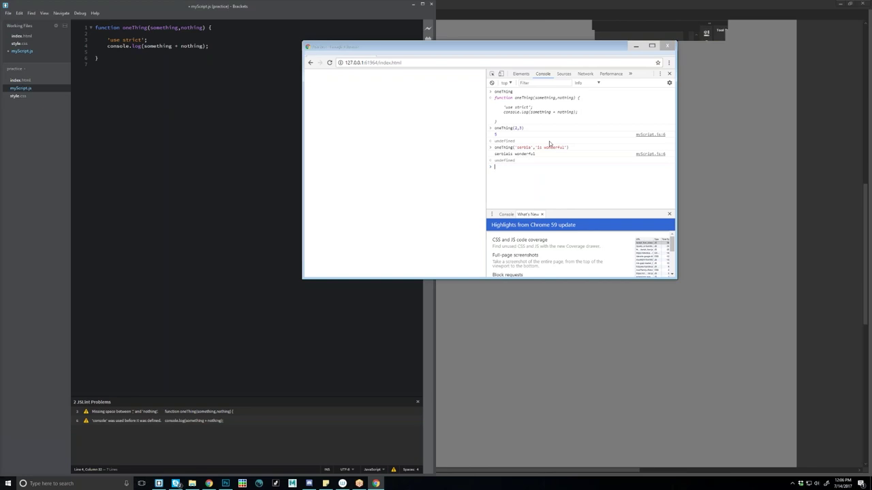
# Insert a quoted space between something and nothing in the console.log expression, joined with plus signs, and save myScript.js.
pyautogui.click(176, 484)
pyautogui.write("'")
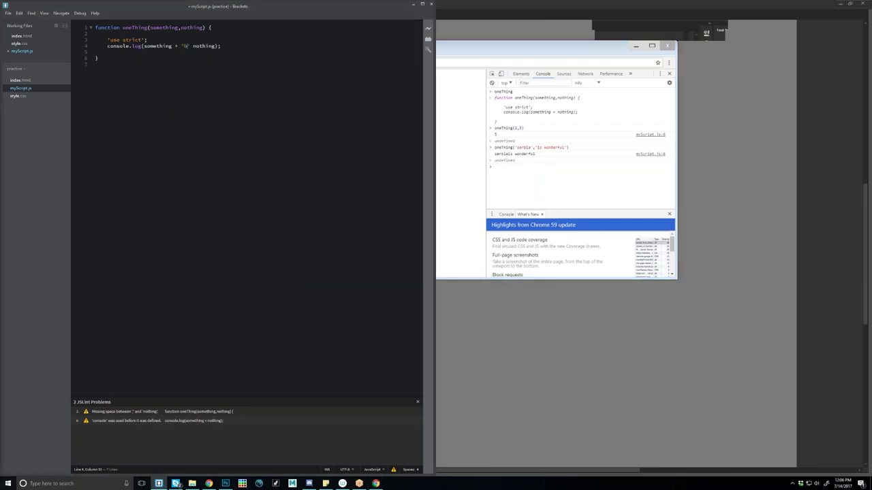
pyautogui.press('BackSpace')
pyautogui.write('+')
pyautogui.hotkey('ctrl', 's')
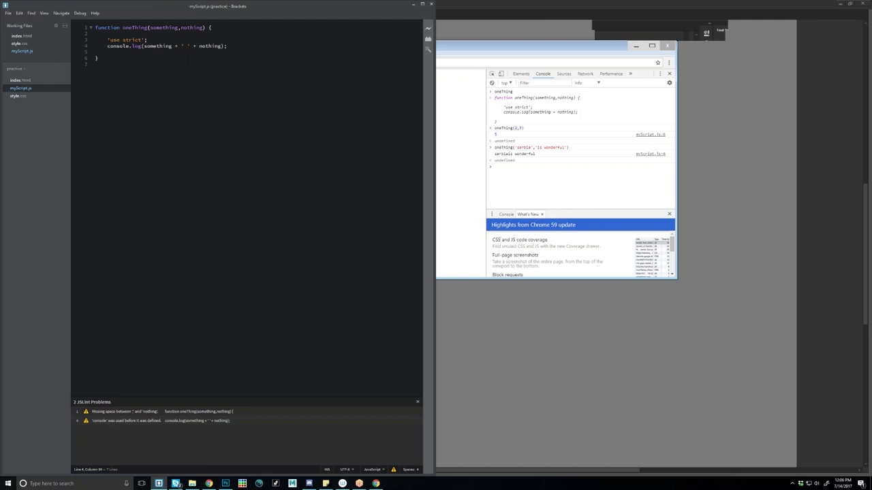
# Reload the practice page and try to call the function with 'serbia' and 'is awesome' in the console.
pyautogui.hotkey('alt', 'Tab')
pyautogui.write('oneT')
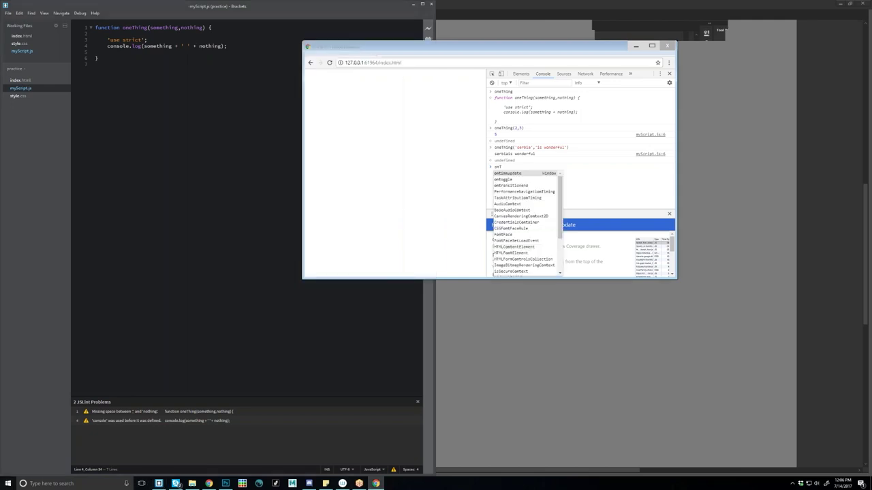
pyautogui.write('hing')
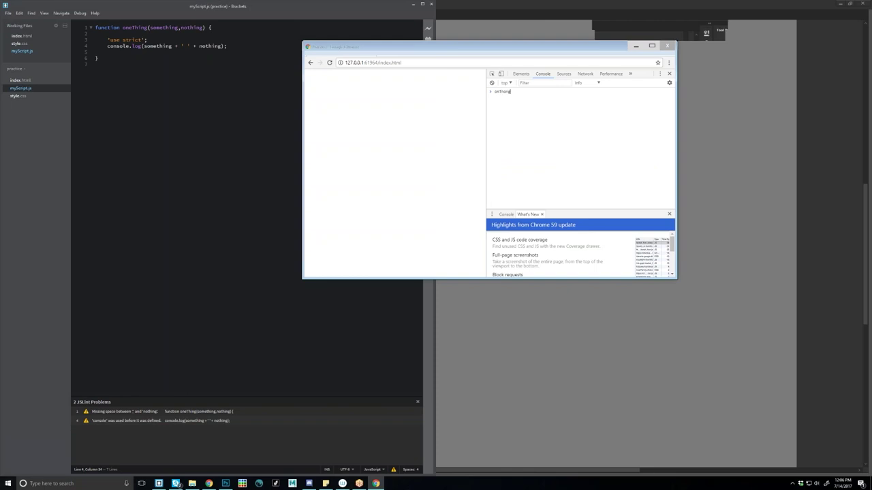
pyautogui.press('BackSpace')
pyautogui.write("g('senbia','d")
pyautogui.write('is awesom')
pyautogui.press('Return')
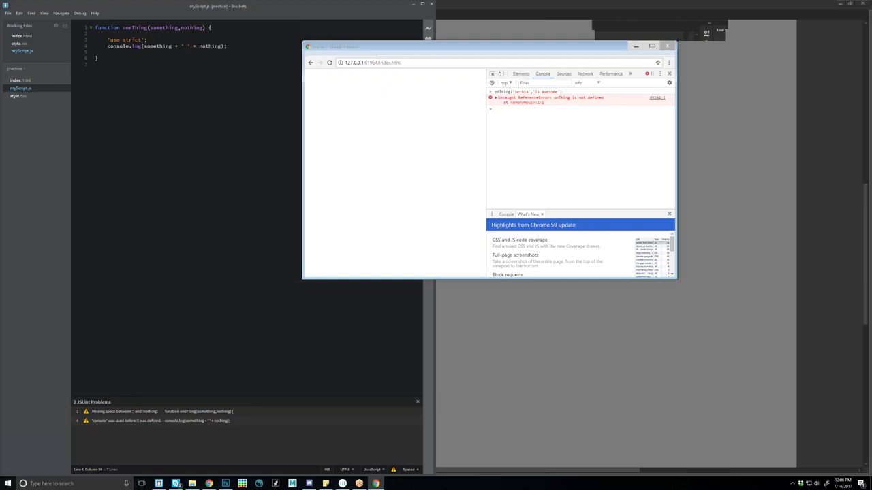
# Reload the practice page once more and close the browser to return to myScript.js.
pyautogui.click(184, 46)
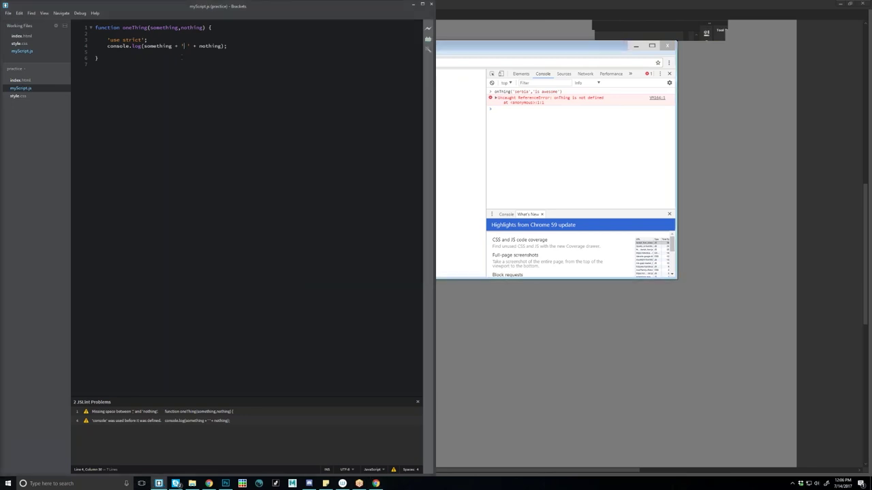
pyautogui.hotkey('alt', 'Tab')
pyautogui.click(329, 63)
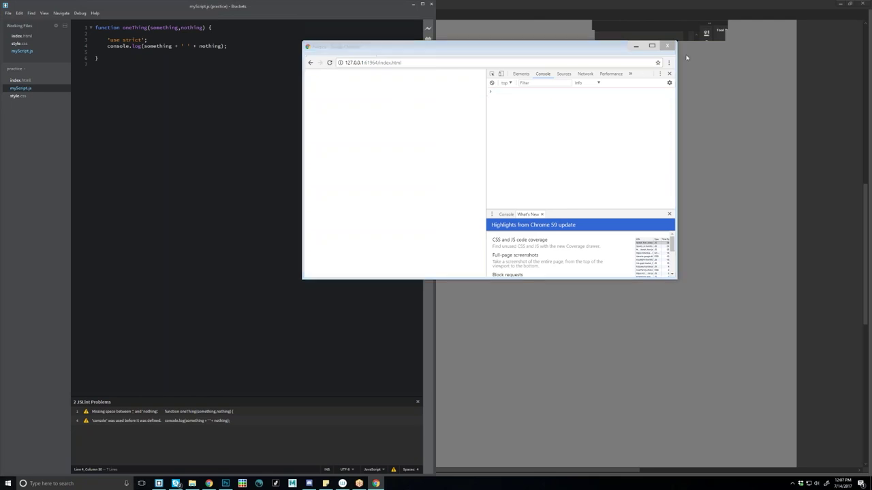
pyautogui.click(427, 28)
pyautogui.click(95, 52)
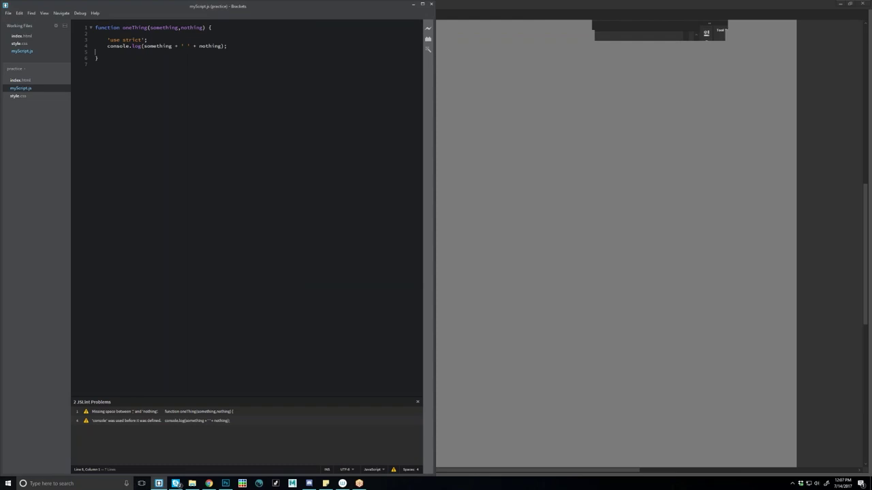
pyautogui.moveTo(156, 57); pyautogui.dragTo(126, 52)
pyautogui.click(151, 65)
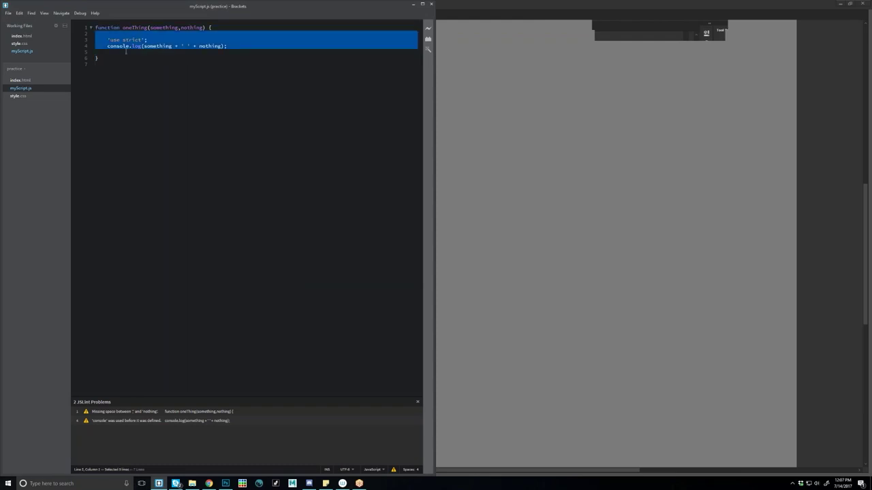
pyautogui.hotkey('shift', 'Up')
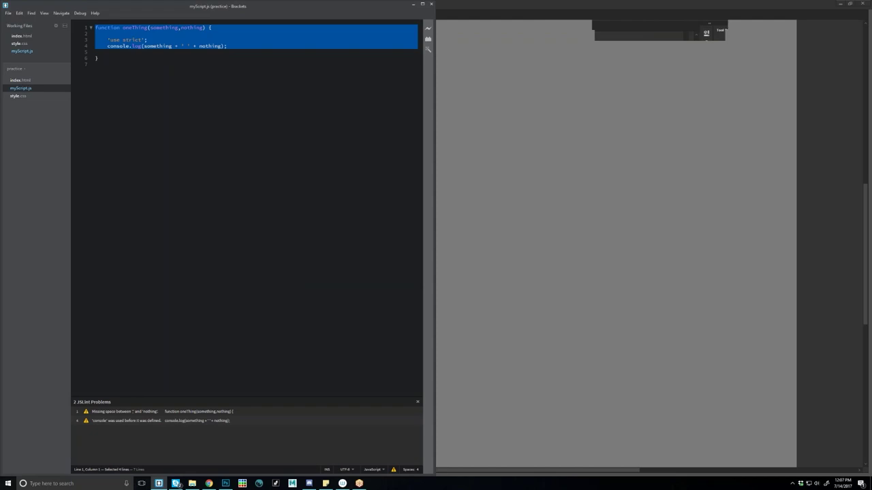
pyautogui.moveTo(95, 28); pyautogui.dragTo(185, 209)
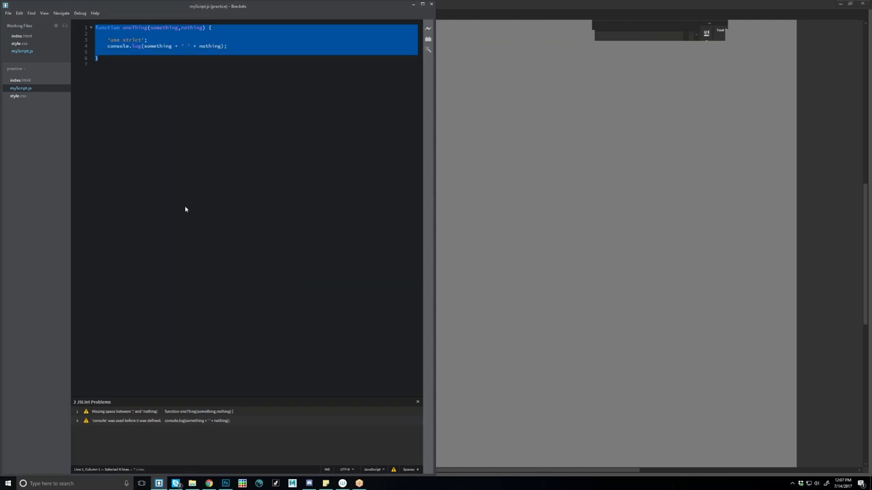
pyautogui.click(142, 61)
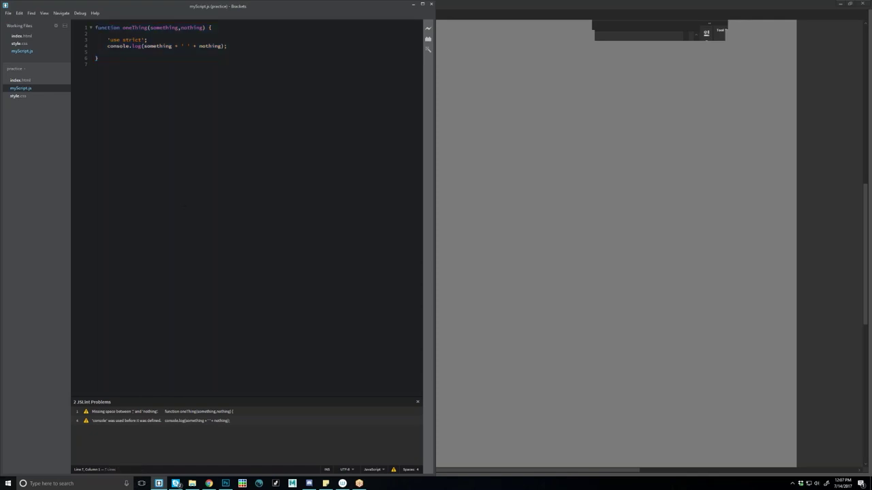
# Switch to Photoshop and refine the dark pack and bedroll shapes behind the character's ears and shoulders.
pyautogui.hotkey('alt', 'Tab')
pyautogui.moveTo(410, 180); pyautogui.dragTo(450, 193)
pyautogui.click(367, 123)
pyautogui.moveTo(366, 124)
pyautogui.mouseDown()
pyautogui.moveTo(354, 138)
pyautogui.moveTo(371, 106)
pyautogui.moveTo(367, 126)
pyautogui.mouseUp()
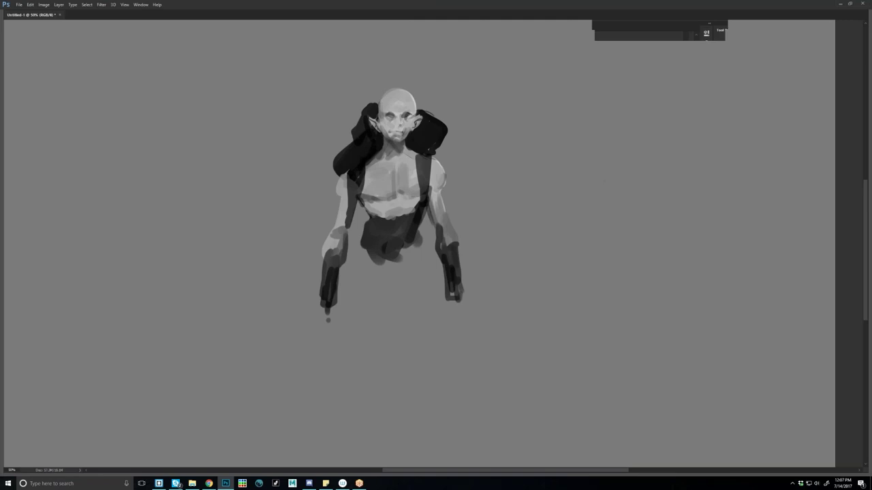
pyautogui.press('Tab')
pyautogui.click(422, 113)
pyautogui.moveTo(419, 112); pyautogui.dragTo(417, 109)
pyautogui.moveTo(355, 139); pyautogui.dragTo(348, 145)
# Paint dark straps crossing the character's upper chest between the two shoulder straps.
pyautogui.moveTo(368, 166); pyautogui.dragTo(417, 165)
pyautogui.moveTo(360, 183); pyautogui.dragTo(407, 165)
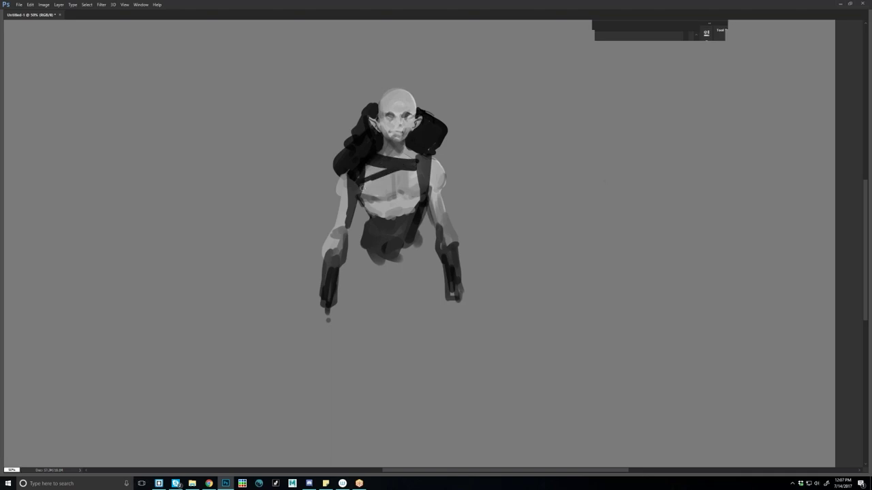
pyautogui.moveTo(361, 190)
pyautogui.mouseDown()
pyautogui.moveTo(409, 170)
pyautogui.moveTo(374, 178)
pyautogui.mouseUp()
pyautogui.moveTo(418, 160); pyautogui.dragTo(421, 181)
# Paint a dark hanging end below the bedroll and darken the inner edges of both upper arms.
pyautogui.moveTo(338, 158)
pyautogui.mouseDown()
pyautogui.moveTo(332, 184)
pyautogui.moveTo(347, 224)
pyautogui.mouseUp()
pyautogui.moveTo(360, 169); pyautogui.dragTo(345, 228)
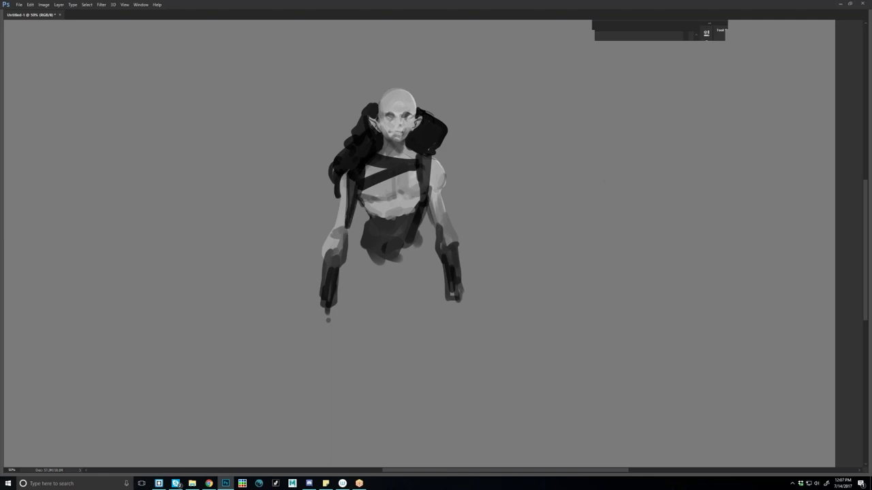
pyautogui.moveTo(430, 165); pyautogui.dragTo(436, 229)
pyautogui.moveTo(430, 170); pyautogui.dragTo(431, 184)
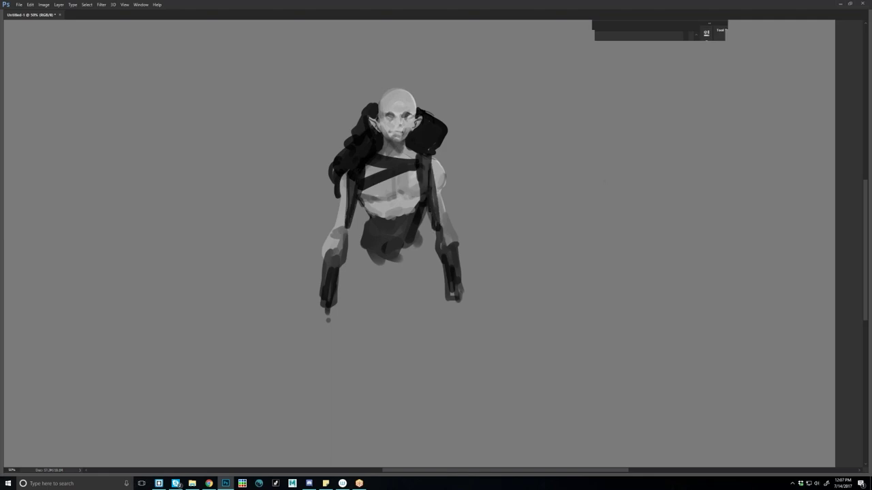
# Paint a long pole gripped by two dark fists, extend it past both hands, and move the figure nearer the canvas centre.
pyautogui.moveTo(335, 298)
pyautogui.mouseDown()
pyautogui.moveTo(325, 311)
pyautogui.moveTo(379, 296)
pyautogui.moveTo(625, 268)
pyautogui.mouseUp()
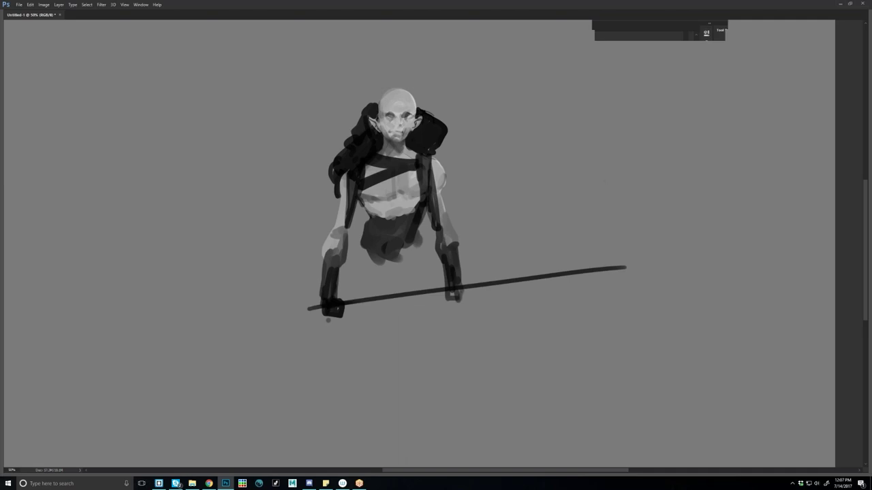
pyautogui.moveTo(446, 286); pyautogui.dragTo(460, 300)
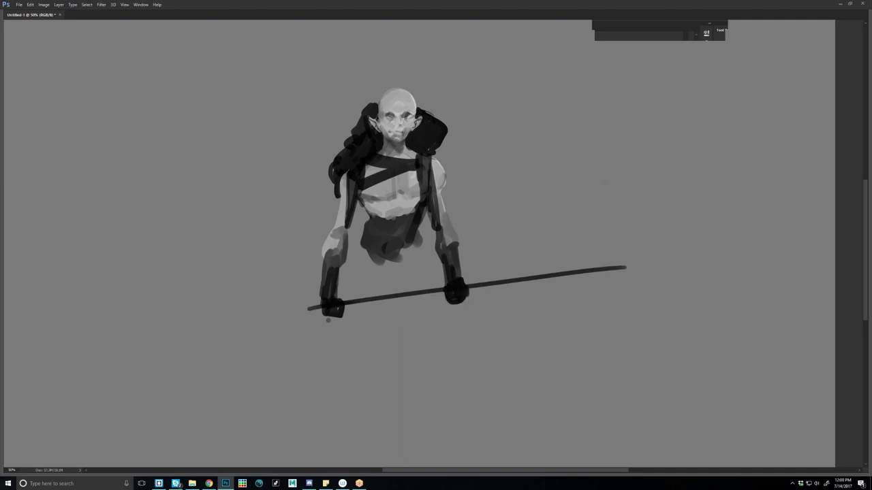
pyautogui.hotkey('ctrl', '-')
pyautogui.moveTo(619, 275)
pyautogui.mouseDown()
pyautogui.moveTo(316, 327)
pyautogui.moveTo(679, 268)
pyautogui.mouseUp()
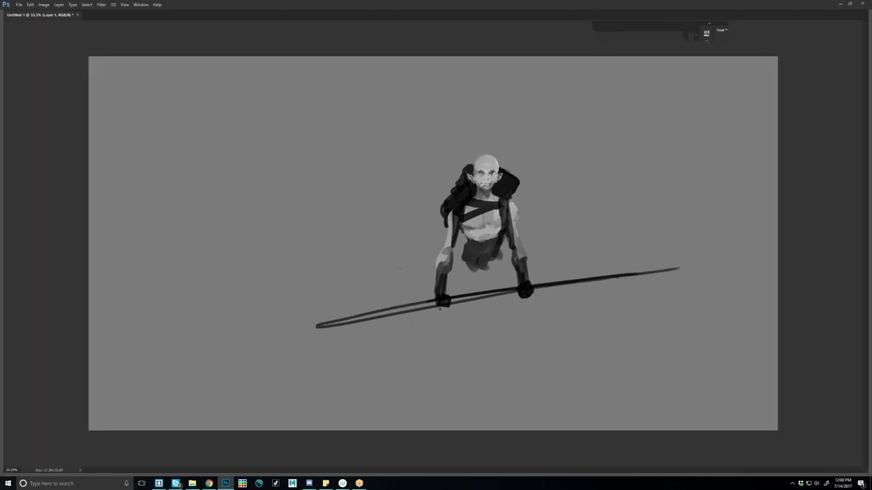
pyautogui.press('shift')
pyautogui.moveTo(509, 293); pyautogui.dragTo(451, 292)
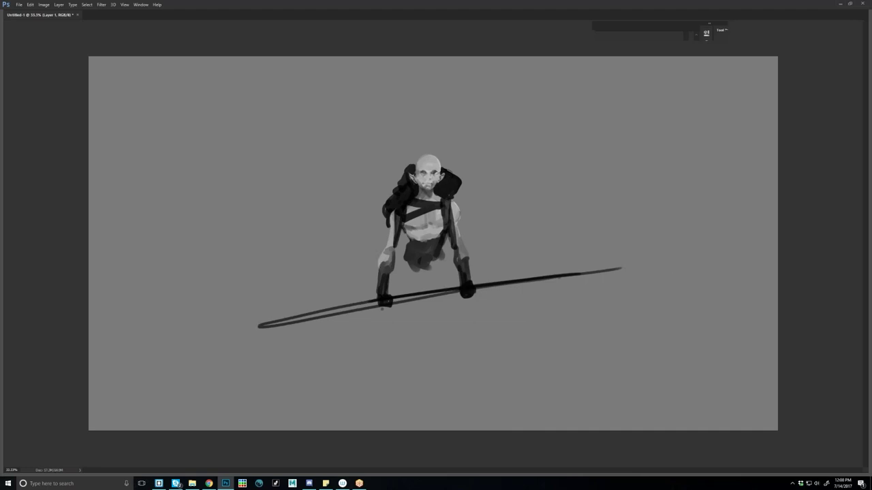
# Rework the pole into a shorter, thicker shaft and add a short upright beneath its longer side.
pyautogui.click(579, 274)
pyautogui.moveTo(590, 272); pyautogui.dragTo(622, 269)
pyautogui.moveTo(276, 335); pyautogui.dragTo(304, 341)
pyautogui.moveTo(322, 309)
pyautogui.mouseDown()
pyautogui.moveTo(322, 320)
pyautogui.moveTo(538, 282)
pyautogui.moveTo(520, 290)
pyautogui.moveTo(523, 314)
pyautogui.mouseUp()
pyautogui.hotkey('ctrl', 'z')
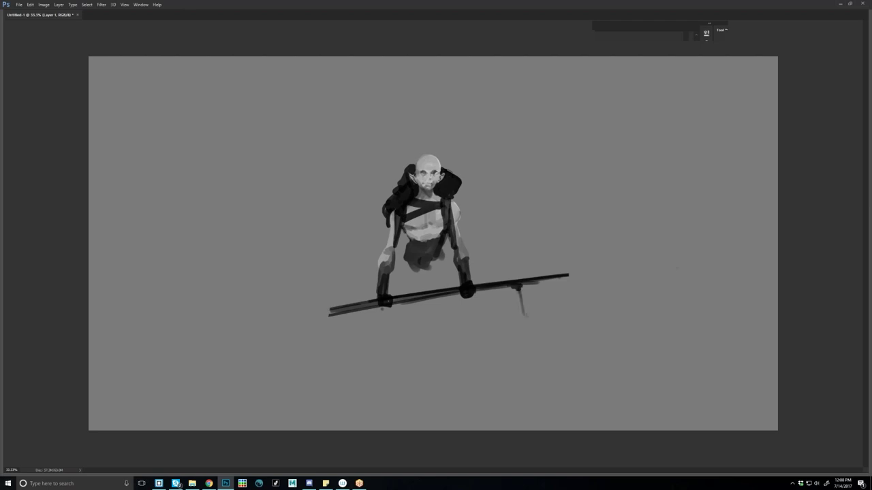
# Paint a blade rail and outer upright under the shaft's long end, and a short vertical head on its other end.
pyautogui.moveTo(523, 316); pyautogui.dragTo(570, 311)
pyautogui.moveTo(568, 276)
pyautogui.mouseDown()
pyautogui.moveTo(571, 312)
pyautogui.moveTo(514, 319)
pyautogui.moveTo(594, 308)
pyautogui.mouseUp()
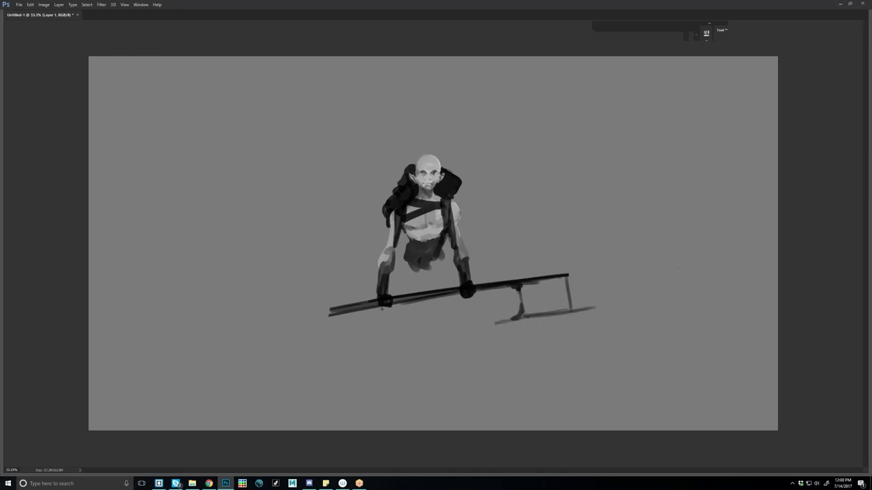
pyautogui.moveTo(329, 314)
pyautogui.mouseDown()
pyautogui.moveTo(335, 309)
pyautogui.moveTo(333, 342)
pyautogui.moveTo(336, 326)
pyautogui.mouseUp()
# Paint the waist cloth over the hips and block in both legs below it with dark strokes.
pyautogui.moveTo(410, 258)
pyautogui.mouseDown()
pyautogui.moveTo(433, 248)
pyautogui.moveTo(423, 261)
pyautogui.mouseUp()
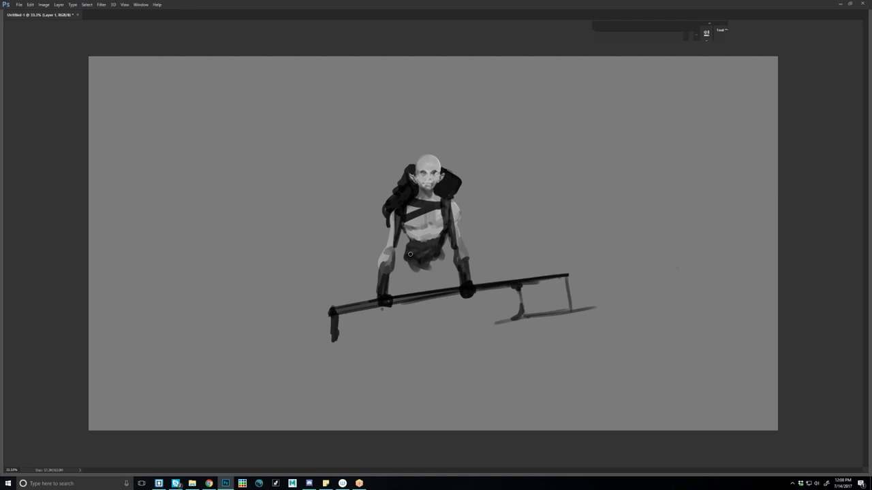
pyautogui.moveTo(410, 254)
pyautogui.mouseDown()
pyautogui.moveTo(405, 246)
pyautogui.moveTo(438, 267)
pyautogui.moveTo(408, 266)
pyautogui.moveTo(398, 281)
pyautogui.moveTo(415, 284)
pyautogui.mouseUp()
pyautogui.moveTo(427, 270)
pyautogui.mouseDown()
pyautogui.moveTo(409, 291)
pyautogui.moveTo(398, 284)
pyautogui.moveTo(397, 293)
pyautogui.moveTo(440, 284)
pyautogui.moveTo(400, 309)
pyautogui.moveTo(389, 371)
pyautogui.mouseUp()
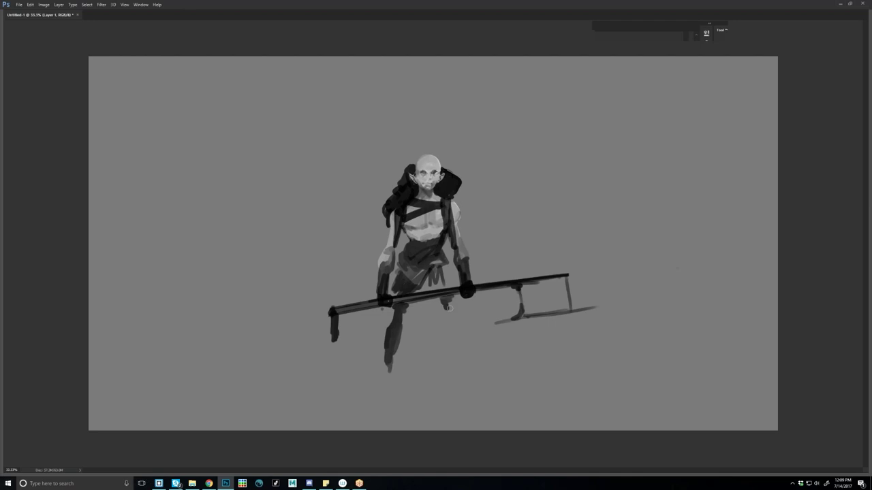
pyautogui.moveTo(449, 306); pyautogui.dragTo(462, 375)
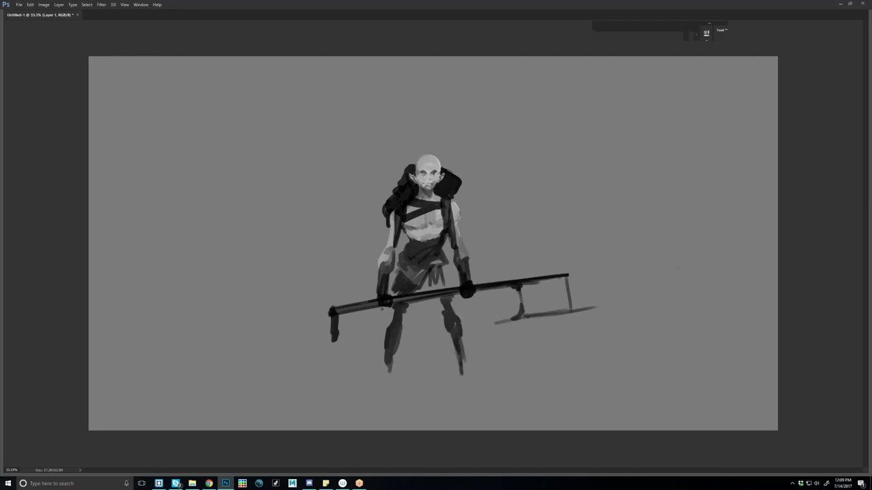
# Paint a long dark cloth panel hanging from the waist between the legs.
pyautogui.moveTo(411, 305)
pyautogui.mouseDown()
pyautogui.moveTo(411, 334)
pyautogui.moveTo(427, 354)
pyautogui.mouseUp()
pyautogui.moveTo(418, 303); pyautogui.dragTo(417, 350)
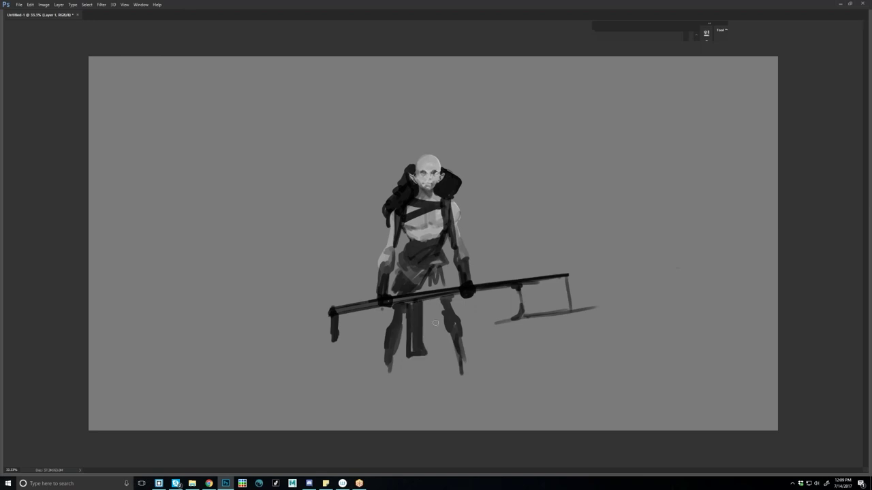
pyautogui.moveTo(432, 300); pyautogui.dragTo(430, 354)
# Fill out the cloth folds and lower legs, add both feet, and darken the leg below the bedroll side.
pyautogui.moveTo(418, 292)
pyautogui.mouseDown()
pyautogui.moveTo(455, 264)
pyautogui.moveTo(459, 279)
pyautogui.moveTo(439, 328)
pyautogui.moveTo(404, 348)
pyautogui.moveTo(379, 386)
pyautogui.moveTo(384, 371)
pyautogui.moveTo(388, 390)
pyautogui.mouseUp()
pyautogui.moveTo(460, 357)
pyautogui.mouseDown()
pyautogui.moveTo(467, 390)
pyautogui.moveTo(477, 389)
pyautogui.mouseUp()
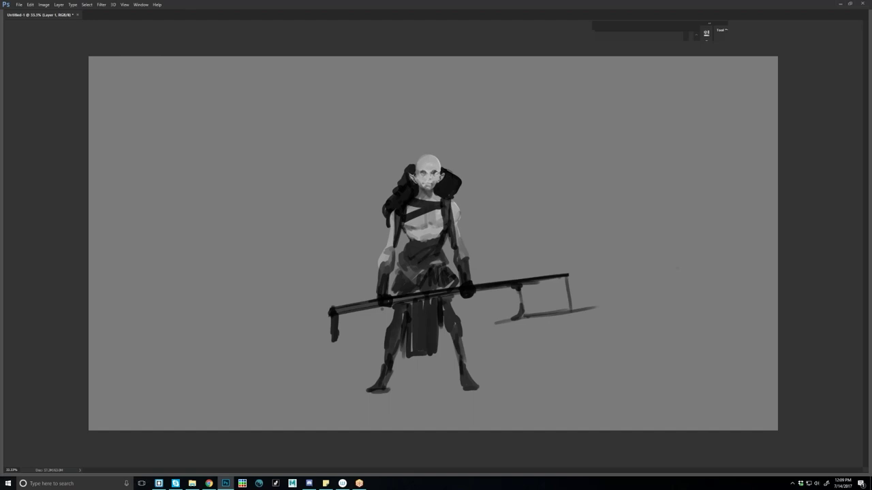
pyautogui.moveTo(388, 373); pyautogui.dragTo(371, 390)
pyautogui.moveTo(389, 355); pyautogui.dragTo(386, 383)
pyautogui.moveTo(396, 310)
pyautogui.mouseDown()
pyautogui.moveTo(394, 351)
pyautogui.moveTo(396, 331)
pyautogui.mouseUp()
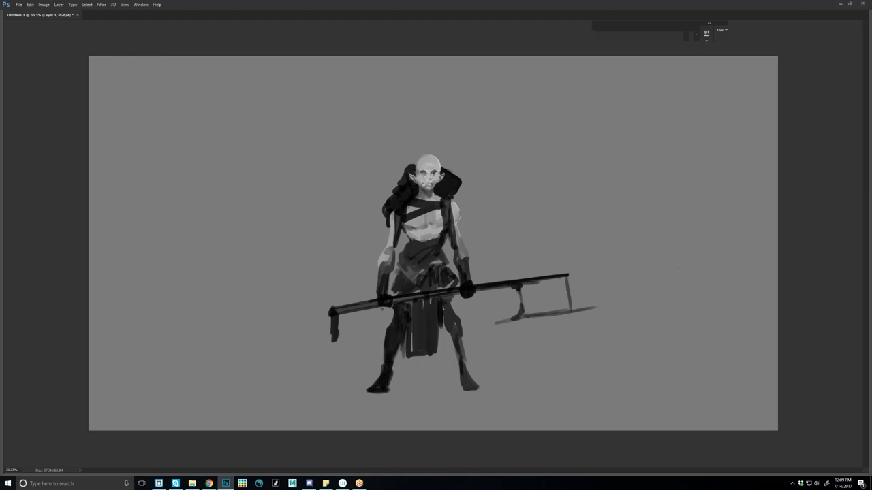
# Paint longer dark cloth strips behind the front panel, reaching down toward the ankles.
pyautogui.moveTo(444, 307)
pyautogui.mouseDown()
pyautogui.moveTo(444, 365)
pyautogui.moveTo(442, 327)
pyautogui.moveTo(432, 373)
pyautogui.mouseUp()
pyautogui.moveTo(442, 328); pyautogui.dragTo(440, 372)
pyautogui.moveTo(402, 340)
pyautogui.mouseDown()
pyautogui.moveTo(401, 373)
pyautogui.moveTo(417, 371)
pyautogui.mouseUp()
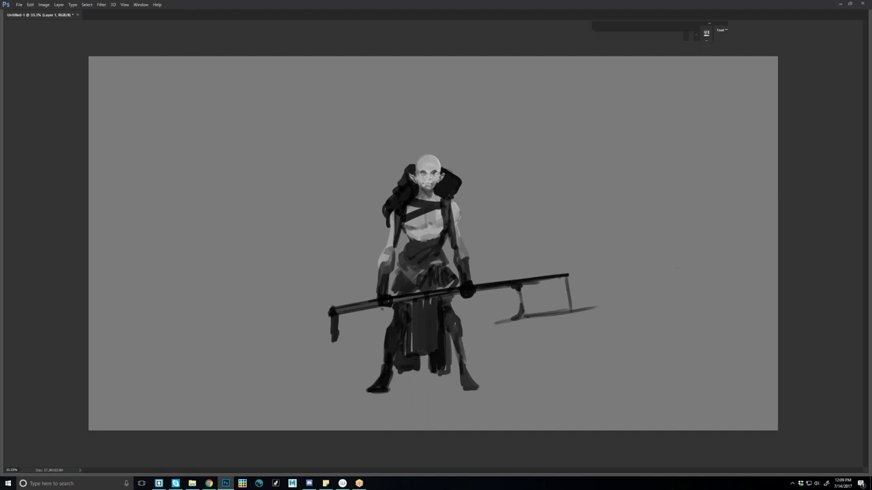
# Paint a dark belt at the waist and dark elbow bands and bracers on both arms.
pyautogui.moveTo(408, 243)
pyautogui.mouseDown()
pyautogui.moveTo(441, 239)
pyautogui.moveTo(419, 259)
pyautogui.moveTo(396, 245)
pyautogui.moveTo(397, 258)
pyautogui.mouseUp()
pyautogui.moveTo(455, 243); pyautogui.dragTo(462, 261)
pyautogui.moveTo(379, 261)
pyautogui.mouseDown()
pyautogui.moveTo(391, 265)
pyautogui.moveTo(380, 265)
pyautogui.moveTo(382, 282)
pyautogui.moveTo(387, 275)
pyautogui.mouseUp()
pyautogui.moveTo(459, 264); pyautogui.dragTo(466, 263)
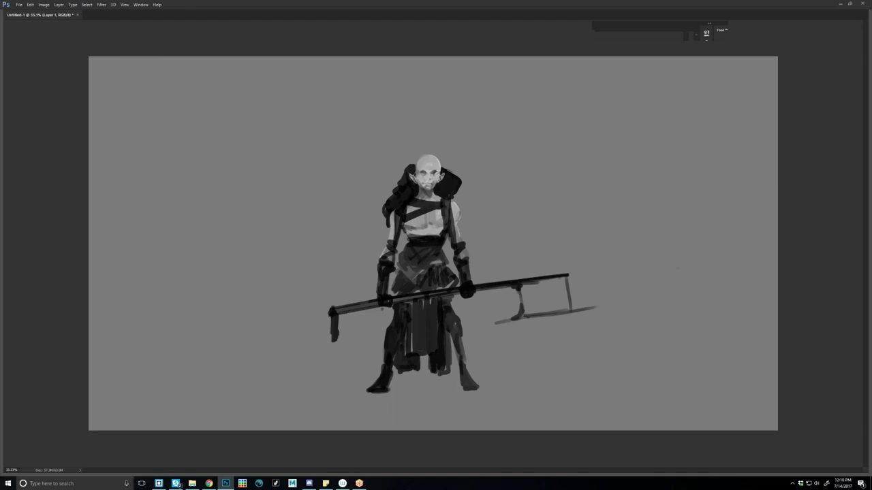
# Darken the weapon's two uprights and blade rail, and add a curved brace at the outer corner.
pyautogui.moveTo(522, 287); pyautogui.dragTo(520, 310)
pyautogui.keyDown('alt'); pyautogui.click(559, 283); pyautogui.keyUp('alt')
pyautogui.moveTo(554, 279); pyautogui.dragTo(566, 290)
pyautogui.moveTo(552, 278)
pyautogui.mouseDown()
pyautogui.moveTo(568, 291)
pyautogui.moveTo(571, 282)
pyautogui.moveTo(570, 310)
pyautogui.mouseUp()
pyautogui.moveTo(568, 277); pyautogui.dragTo(575, 312)
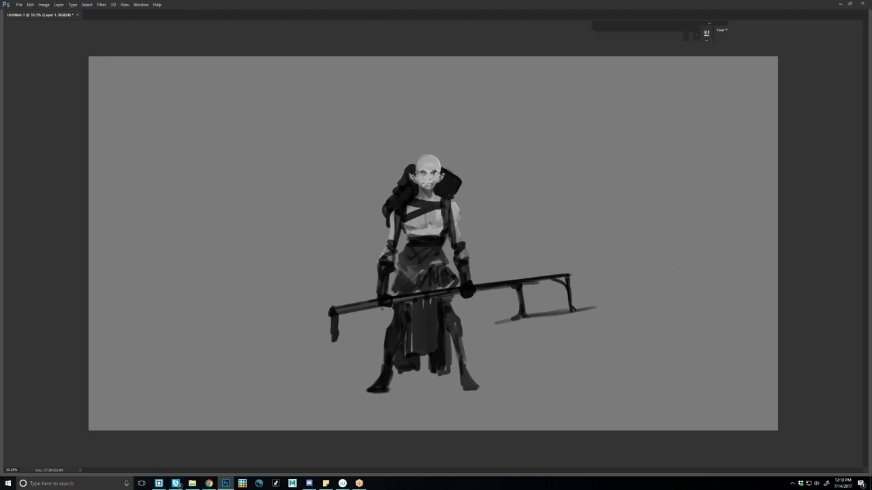
pyautogui.moveTo(577, 310)
pyautogui.mouseDown()
pyautogui.moveTo(489, 323)
pyautogui.moveTo(530, 318)
pyautogui.mouseUp()
pyautogui.moveTo(594, 306); pyautogui.dragTo(540, 312)
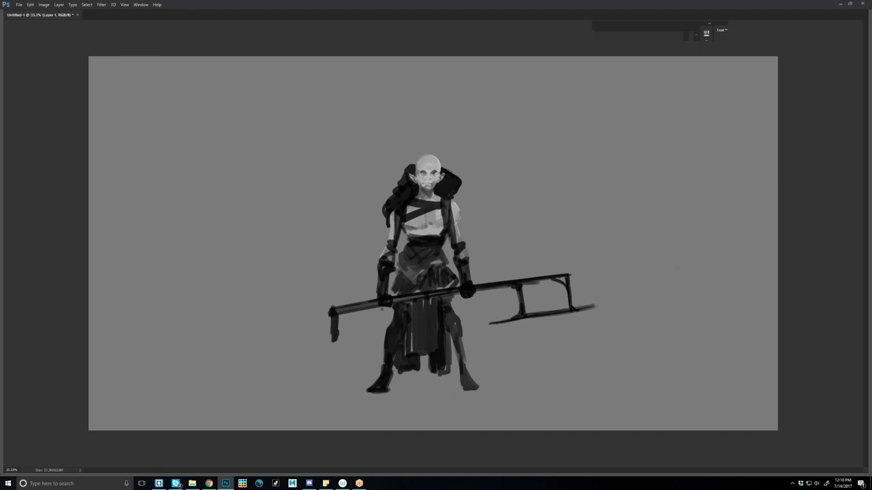
# Add a diagonal brace and longer spike to the weapon's short end, and small spikes above the frame uprights.
pyautogui.moveTo(361, 306); pyautogui.dragTo(338, 339)
pyautogui.moveTo(333, 321); pyautogui.dragTo(331, 358)
pyautogui.moveTo(334, 322); pyautogui.dragTo(332, 299)
pyautogui.moveTo(565, 275); pyautogui.dragTo(565, 262)
# Flip the drawing horizontally and paint dark sleeves over both shoulders and upper arms.
pyautogui.press('ctrl')
pyautogui.hotkey('ctrl', 'f')
pyautogui.moveTo(408, 210)
pyautogui.mouseDown()
pyautogui.moveTo(407, 225)
pyautogui.moveTo(408, 214)
pyautogui.mouseUp()
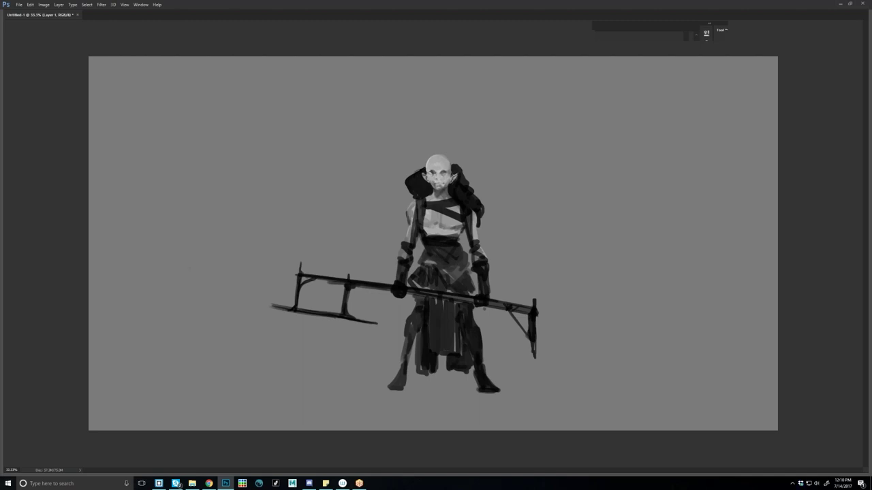
pyautogui.moveTo(409, 219); pyautogui.dragTo(406, 241)
pyautogui.moveTo(416, 202); pyautogui.dragTo(409, 223)
pyautogui.moveTo(475, 211); pyautogui.dragTo(474, 239)
pyautogui.moveTo(415, 201); pyautogui.dragTo(410, 237)
pyautogui.moveTo(469, 211); pyautogui.dragTo(475, 223)
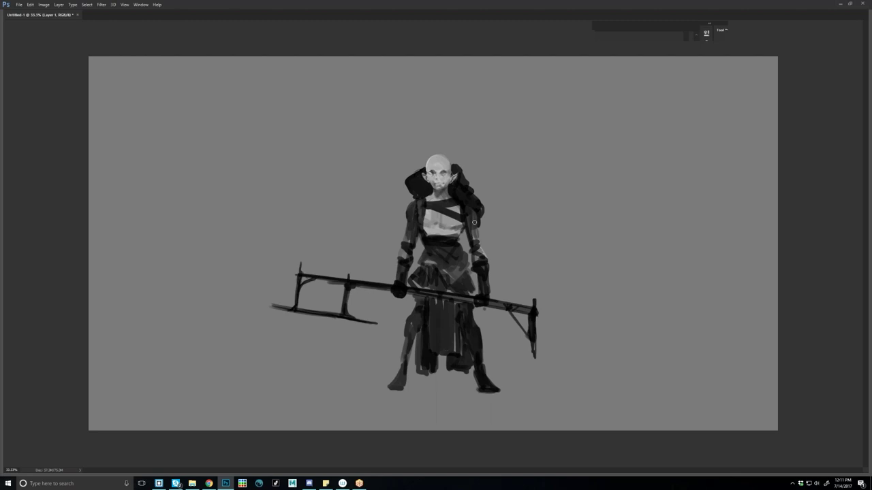
pyautogui.moveTo(473, 227); pyautogui.dragTo(476, 239)
# Refine the shading of the face around the mouth, cheeks and chin.
pyautogui.hotkey('ctrl', '+')
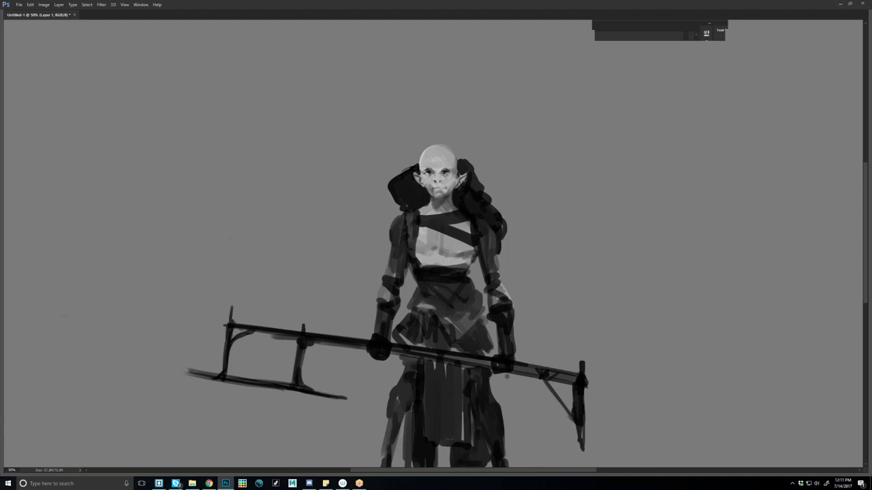
pyautogui.hotkey('ctrl', '-')
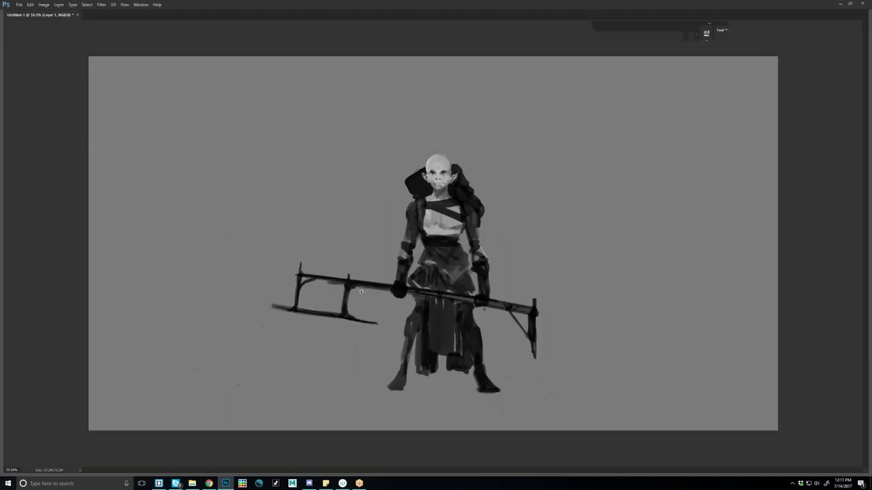
pyautogui.hotkey('ctrl', '-')
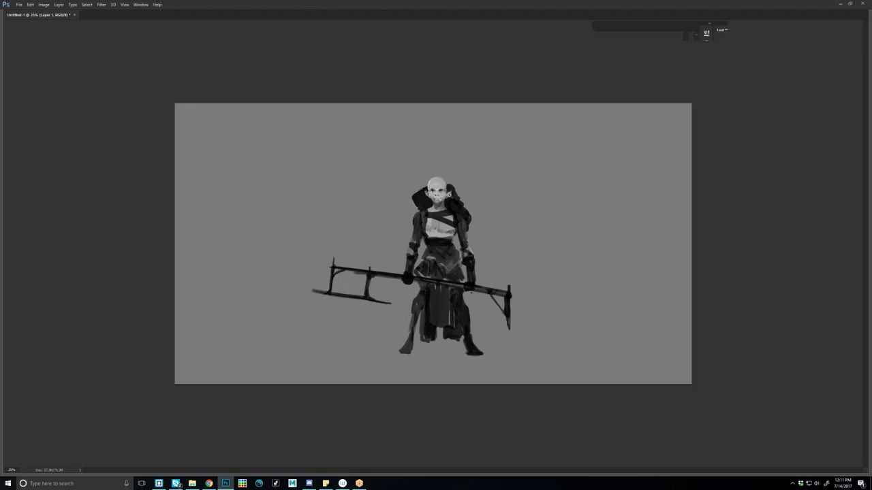
pyautogui.hotkey('ctrl', '+')
pyautogui.hotkey('ctrl', '+')
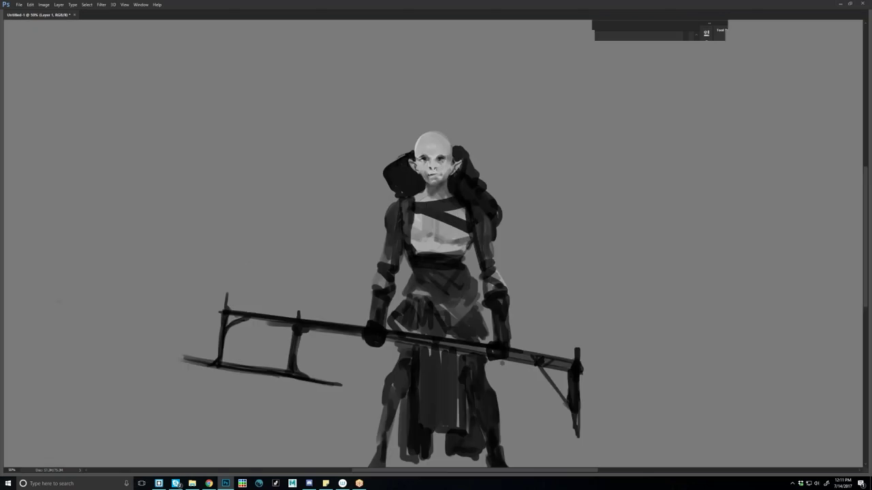
pyautogui.moveTo(427, 174); pyautogui.dragTo(441, 173)
pyautogui.moveTo(425, 173); pyautogui.dragTo(427, 178)
pyautogui.click(11, 470)
pyautogui.moveTo(451, 169); pyautogui.dragTo(446, 181)
pyautogui.moveTo(427, 182); pyautogui.dragTo(440, 189)
# Flip the drawing horizontally back to its original orientation and check the whole silhouette.
pyautogui.hotkey('ctrl', '-')
pyautogui.hotkey('ctrl', '-')
pyautogui.hotkey('ctrl', '-')
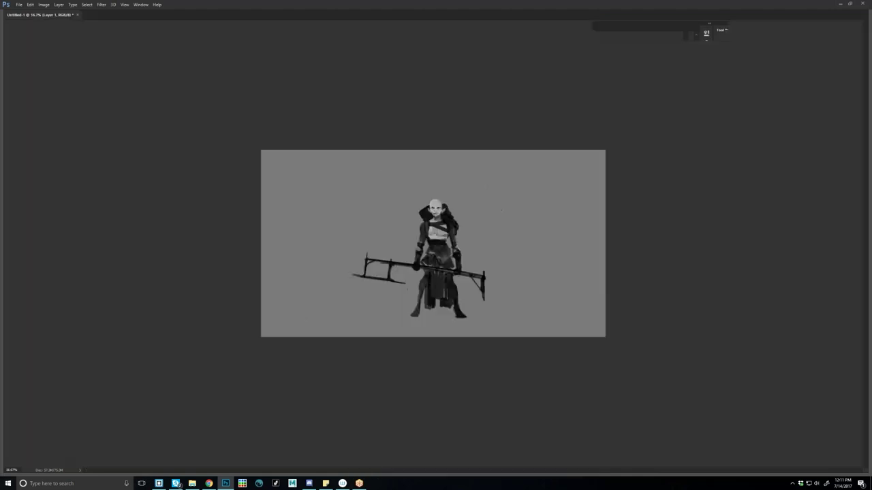
pyautogui.hotkey('ctrl', 'shift', 'h')
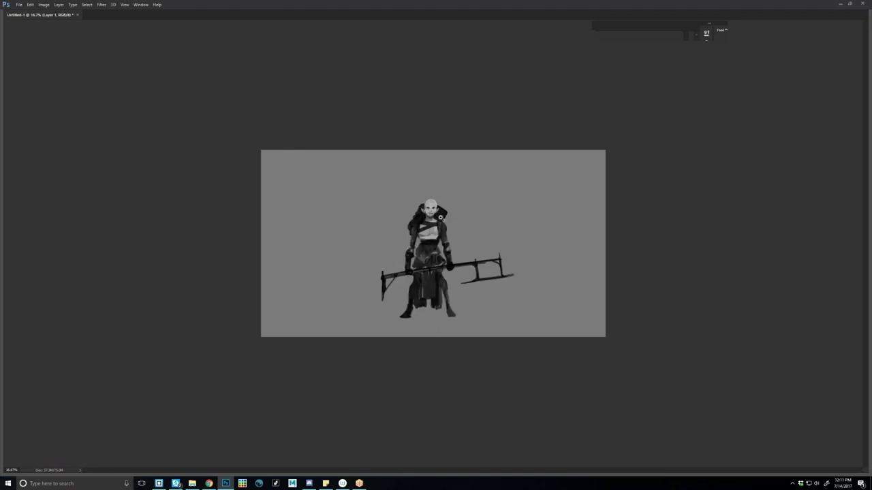
pyautogui.hotkey('ctrl', '+')
pyautogui.hotkey('ctrl', '+')
pyautogui.hotkey('ctrl', '+')
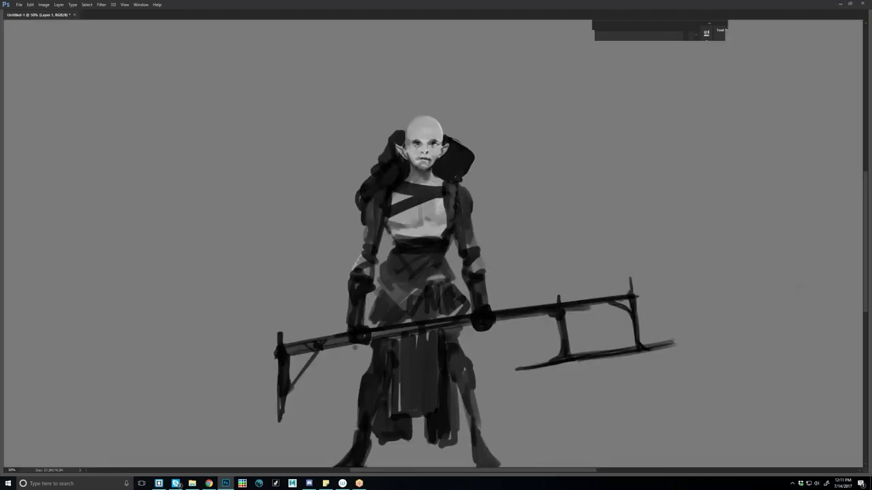
# Shade the bare chest and abdomen with midtone strokes to define the muscles, undoing the last change.
pyautogui.moveTo(437, 227)
pyautogui.mouseDown()
pyautogui.moveTo(451, 222)
pyautogui.moveTo(429, 221)
pyautogui.mouseUp()
pyautogui.moveTo(420, 208); pyautogui.dragTo(421, 226)
pyautogui.moveTo(402, 221)
pyautogui.mouseDown()
pyautogui.moveTo(441, 214)
pyautogui.moveTo(441, 205)
pyautogui.mouseUp()
pyautogui.moveTo(418, 233)
pyautogui.mouseDown()
pyautogui.moveTo(431, 235)
pyautogui.moveTo(405, 233)
pyautogui.moveTo(393, 247)
pyautogui.moveTo(398, 238)
pyautogui.mouseUp()
pyautogui.keyDown('alt'); pyautogui.click(393, 244); pyautogui.keyUp('alt')
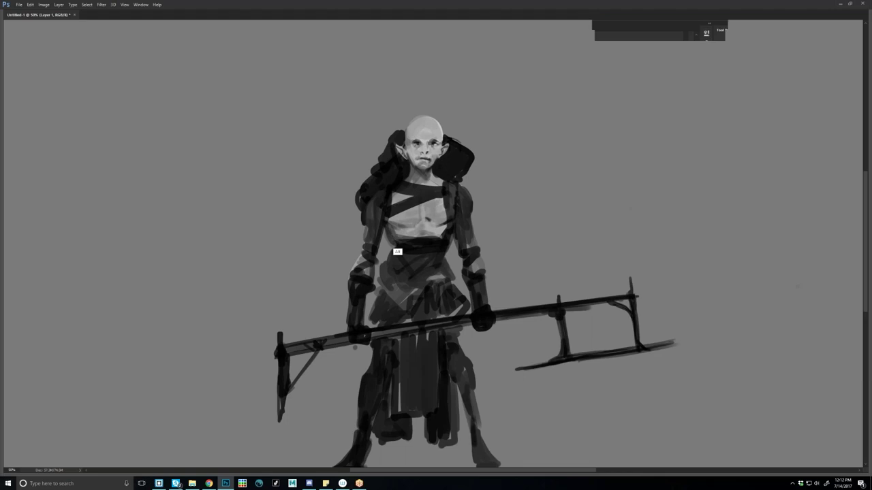
pyautogui.hotkey('ctrl', 'z')
# Darken the vest edges down both sides of the chest, from the shoulders to the ribs.
pyautogui.press('Tab')
pyautogui.moveTo(451, 204); pyautogui.dragTo(451, 218)
pyautogui.moveTo(454, 186); pyautogui.dragTo(452, 239)
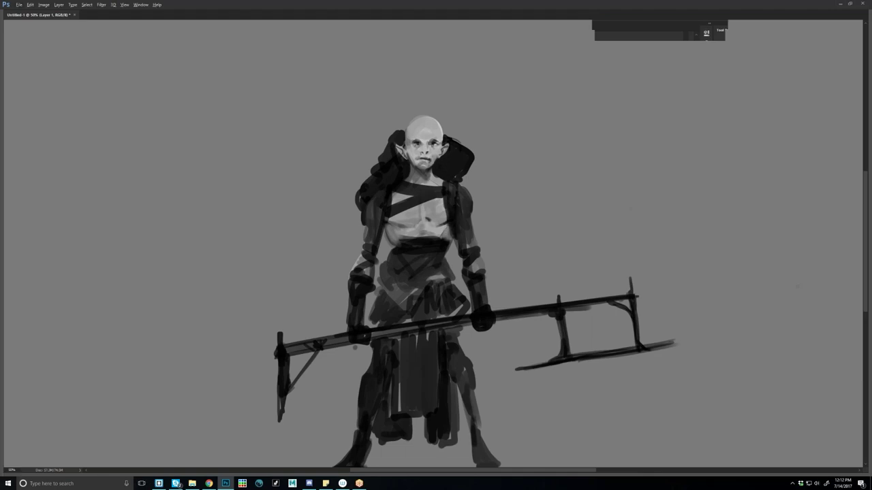
pyautogui.moveTo(448, 186); pyautogui.dragTo(447, 216)
pyautogui.moveTo(453, 186); pyautogui.dragTo(452, 205)
pyautogui.moveTo(390, 189); pyautogui.dragTo(390, 236)
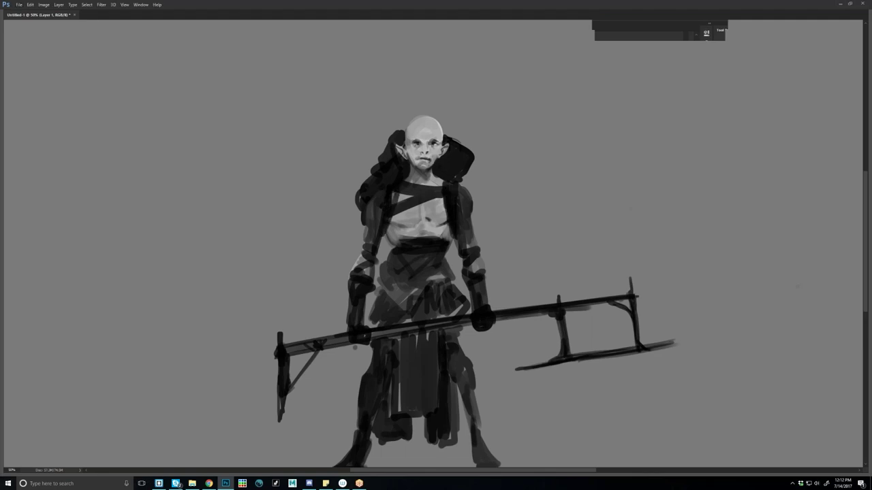
pyautogui.moveTo(394, 192); pyautogui.dragTo(388, 232)
# Refine the diagonal chest strap and the skin edges around it.
pyautogui.moveTo(435, 273); pyautogui.dragTo(423, 263)
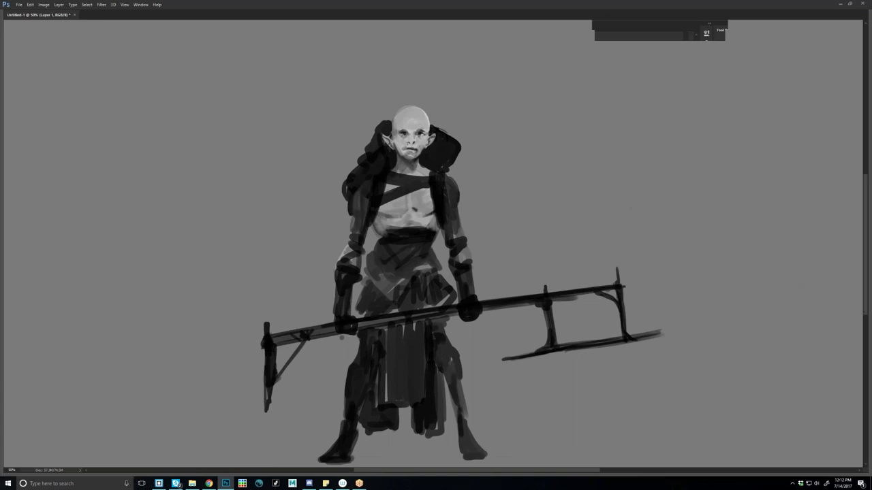
pyautogui.moveTo(417, 162)
pyautogui.mouseDown()
pyautogui.moveTo(400, 171)
pyautogui.moveTo(411, 174)
pyautogui.mouseUp()
pyautogui.click(11, 470)
pyautogui.press('Return')
pyautogui.moveTo(425, 188)
pyautogui.mouseDown()
pyautogui.moveTo(432, 195)
pyautogui.moveTo(374, 223)
pyautogui.mouseUp()
pyautogui.moveTo(387, 183); pyautogui.dragTo(388, 190)
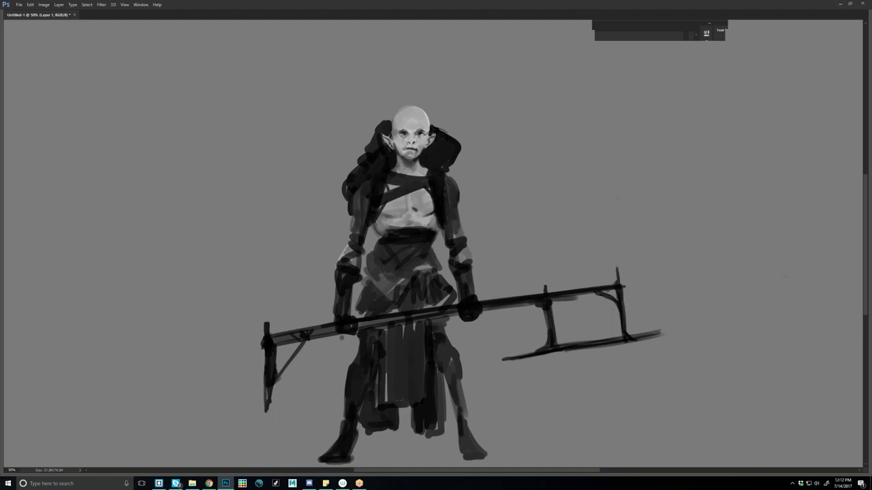
pyautogui.keyDown('alt'); pyautogui.click(410, 246); pyautogui.keyUp('alt')
pyautogui.scroll(1, 315, 198)
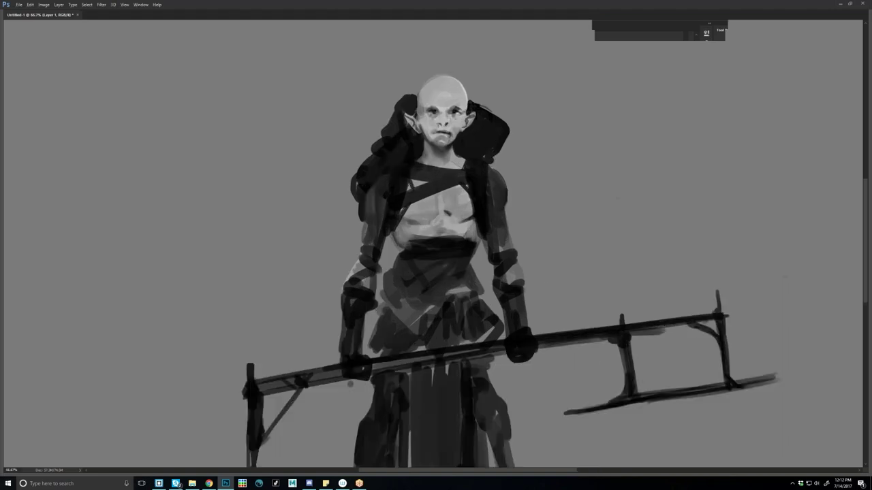
pyautogui.moveTo(416, 226)
pyautogui.mouseDown()
pyautogui.moveTo(429, 224)
pyautogui.moveTo(401, 248)
pyautogui.mouseUp()
pyautogui.hotkey('ctrl', 'alt', 'z')
# Flip the drawing horizontally and refine the shading of the brow, temple and cheek.
pyautogui.hotkey('ctrl', '-')
pyautogui.hotkey('ctrl', '-')
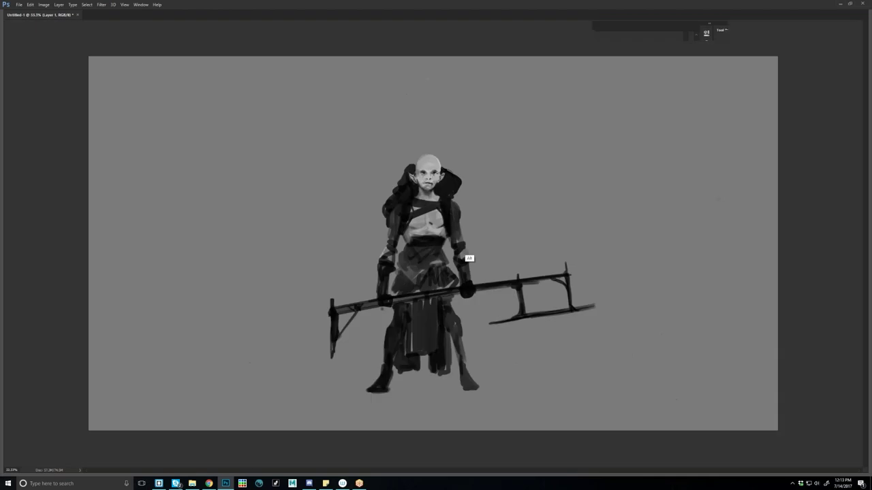
pyautogui.hotkey('ctrl', '-')
pyautogui.hotkey('ctrl', 'shift', 'h')
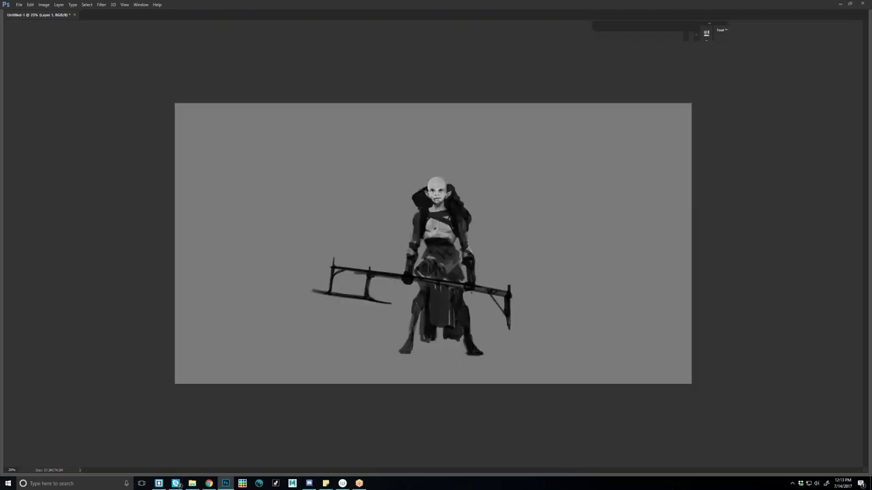
pyautogui.hotkey('ctrl', '+')
pyautogui.hotkey('ctrl', '+')
pyautogui.hotkey('ctrl', '+')
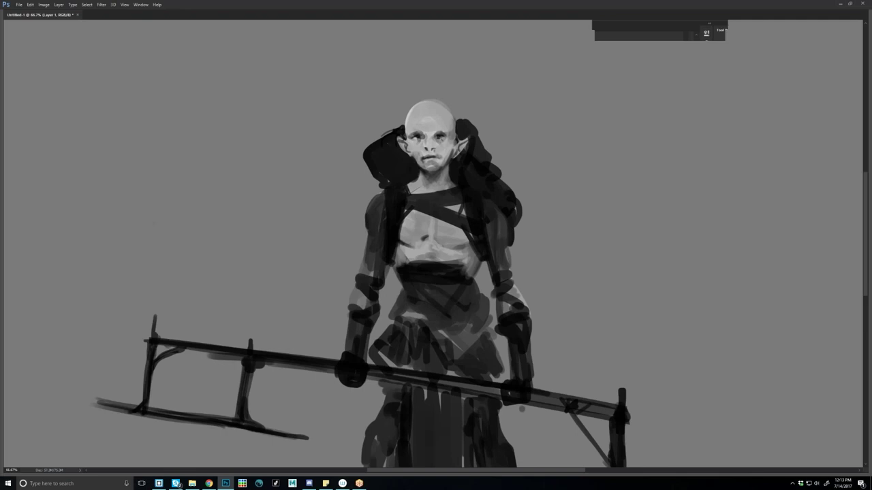
pyautogui.moveTo(407, 128); pyautogui.dragTo(416, 133)
pyautogui.moveTo(423, 134); pyautogui.dragTo(434, 137)
pyautogui.moveTo(414, 111); pyautogui.dragTo(410, 127)
pyautogui.moveTo(412, 143); pyautogui.dragTo(418, 151)
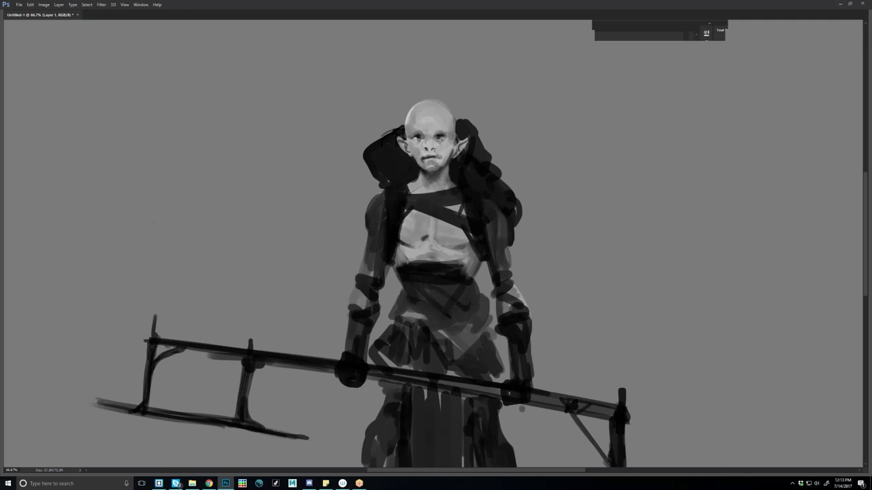
# Refine the shading of the nose, far cheek, temple and both ears, and flip the drawing back horizontally.
pyautogui.moveTo(450, 146); pyautogui.dragTo(442, 161)
pyautogui.moveTo(426, 146); pyautogui.dragTo(435, 151)
pyautogui.moveTo(459, 141); pyautogui.dragTo(467, 138)
pyautogui.moveTo(397, 136); pyautogui.dragTo(405, 138)
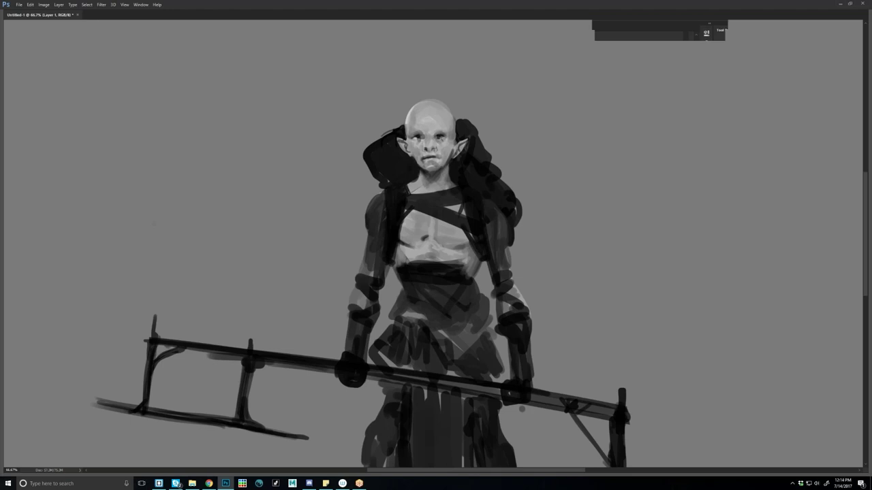
pyautogui.moveTo(454, 122); pyautogui.dragTo(454, 138)
pyautogui.hotkey('ctrl', '-')
pyautogui.hotkey('ctrl', 'shift', 'h')
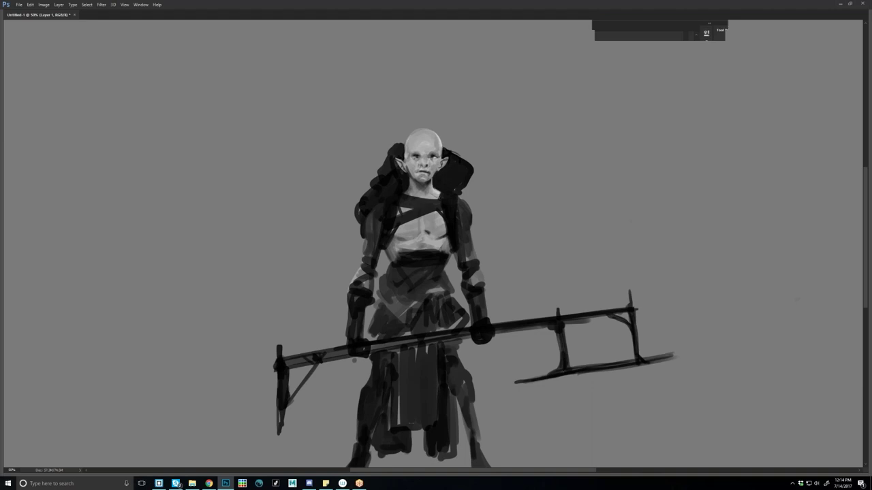
# Refine the jaw and the side of the skull, and check the whole figure at a small size.
pyautogui.press('alt')
pyautogui.moveTo(408, 169); pyautogui.dragTo(413, 178)
pyautogui.moveTo(406, 142); pyautogui.dragTo(404, 158)
pyautogui.press('ctrl')
pyautogui.keyDown('alt'); pyautogui.scroll(-2, 422, 260); pyautogui.keyUp('alt')
pyautogui.keyDown('alt'); pyautogui.scroll(-1, 422, 260); pyautogui.keyUp('alt')
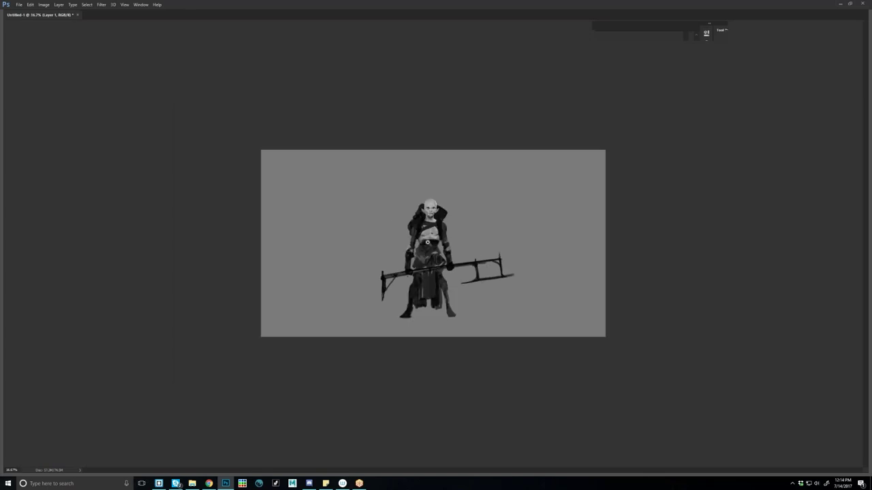
pyautogui.keyDown('alt'); pyautogui.scroll(1, 427, 242); pyautogui.keyUp('alt')
pyautogui.keyDown('alt'); pyautogui.scroll(2, 438, 249); pyautogui.keyUp('alt')
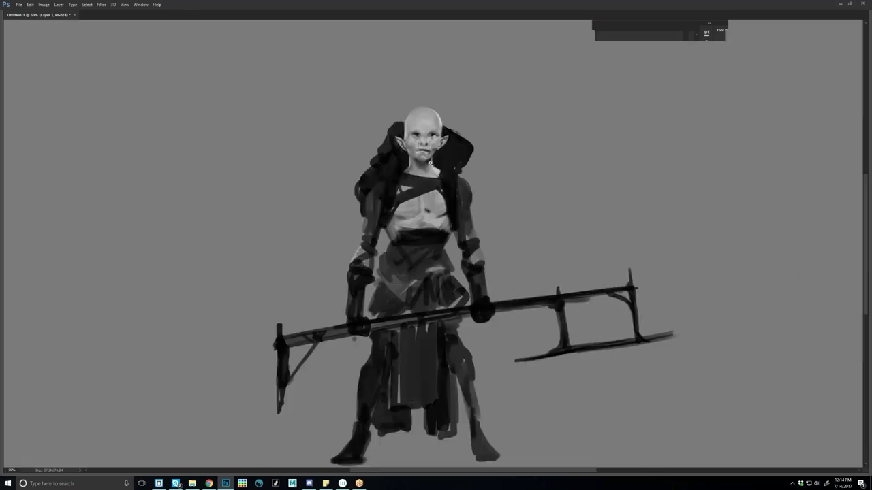
pyautogui.keyDown('alt'); pyautogui.scroll(1, 430, 162); pyautogui.keyUp('alt')
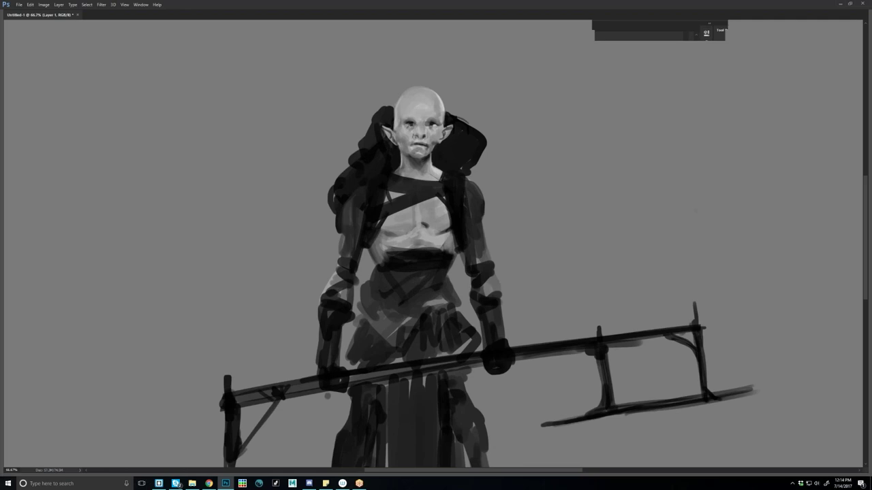
# Refine the areas under both eyes and the cheekbones with small shading strokes.
pyautogui.press('alt')
pyautogui.click(12, 470)
pyautogui.press('Return')
pyautogui.press('alt')
pyautogui.moveTo(408, 138); pyautogui.dragTo(405, 146)
pyautogui.click(408, 137)
pyautogui.moveTo(410, 134); pyautogui.dragTo(415, 140)
pyautogui.moveTo(432, 137); pyautogui.dragTo(433, 147)
pyautogui.scroll(-1, 423, 190)
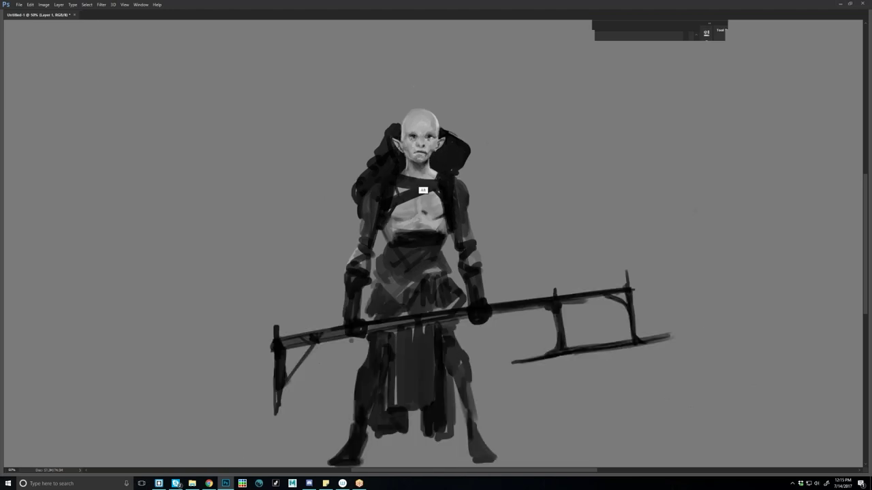
# Flip the drawing horizontally, refine the jawline and darken both eyes.
pyautogui.hotkey('ctrl', '-')
pyautogui.hotkey('ctrl', 'shift', 'h')
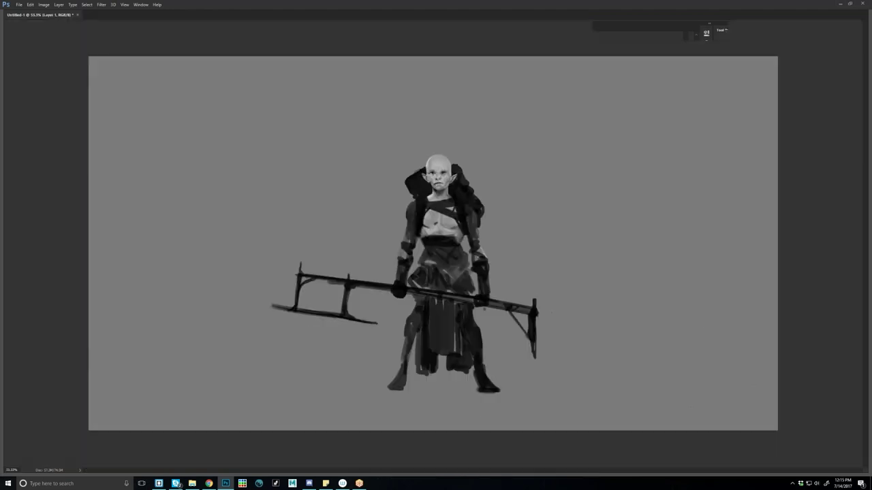
pyautogui.scroll(2, 450, 191)
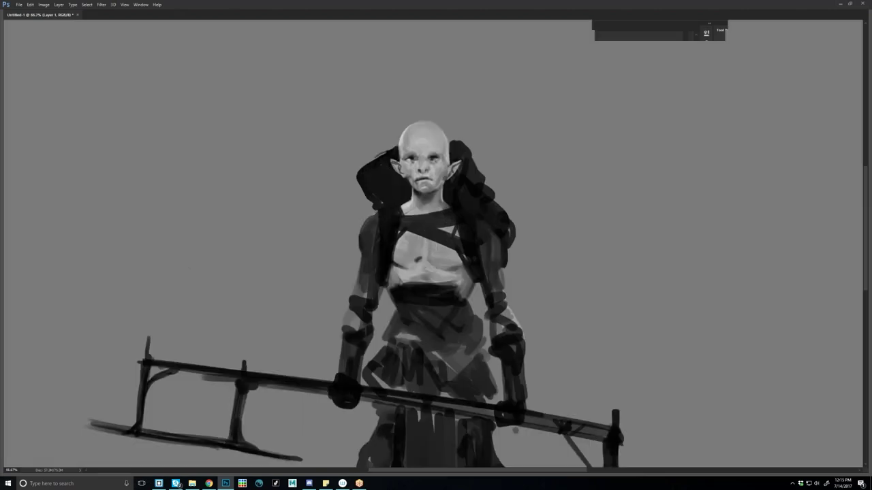
pyautogui.moveTo(445, 178); pyautogui.dragTo(435, 191)
pyautogui.hotkey('ctrl', 'z')
pyautogui.moveTo(408, 177); pyautogui.dragTo(411, 185)
pyautogui.moveTo(428, 158); pyautogui.dragTo(435, 158)
pyautogui.moveTo(409, 158); pyautogui.dragTo(415, 159)
# Strengthen the brow above the eyes and flip the drawing back horizontally.
pyautogui.click(11, 470)
pyautogui.press('Escape')
pyautogui.moveTo(418, 155); pyautogui.dragTo(433, 156)
pyautogui.hotkey('ctrl', 'z')
pyautogui.moveTo(409, 153)
pyautogui.mouseDown()
pyautogui.moveTo(431, 160)
pyautogui.moveTo(419, 157)
pyautogui.mouseUp()
pyautogui.scroll(-3, 403, 239)
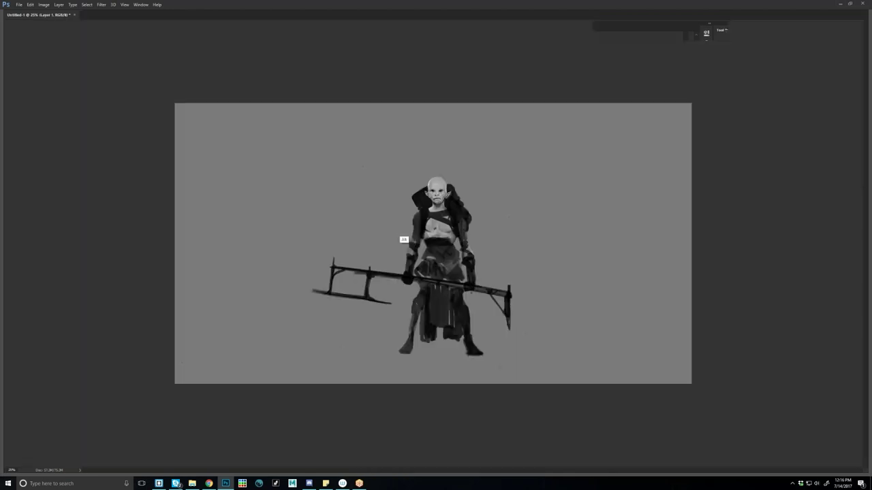
pyautogui.hotkey('ctrl', 'shift', 'h')
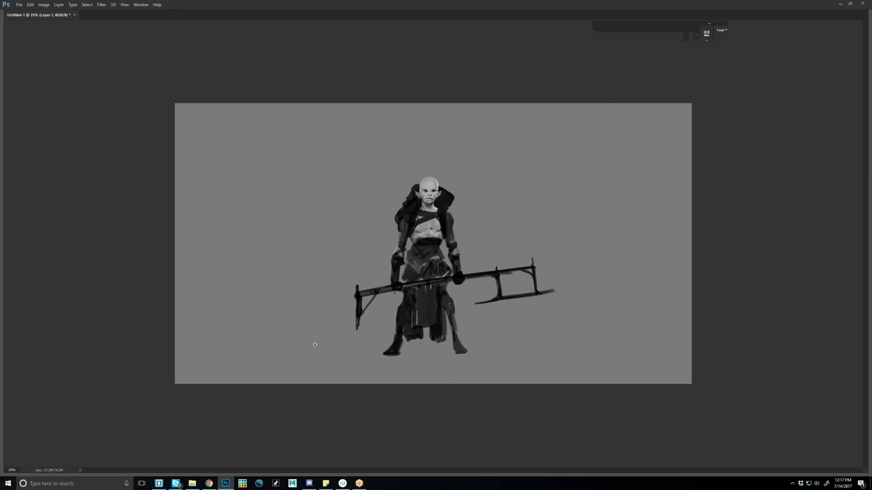
# Deepen both eye sockets with near-black strokes.
pyautogui.scroll(2, 416, 187)
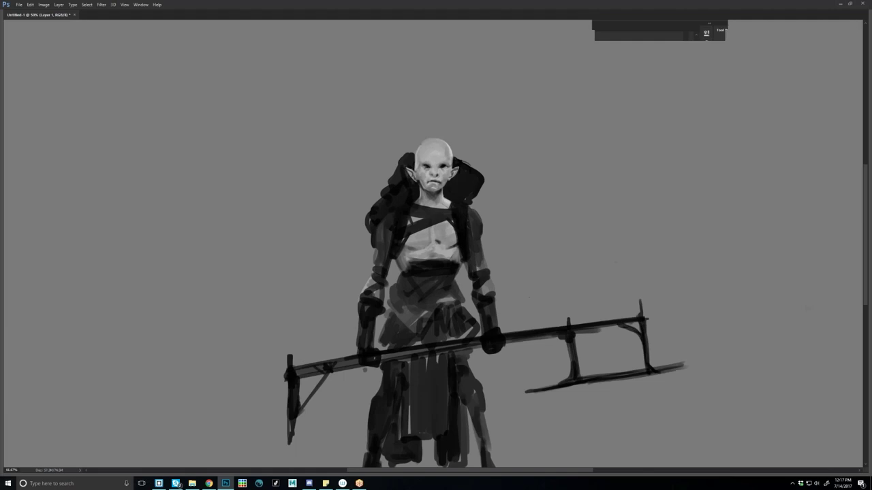
pyautogui.scroll(1, 413, 208)
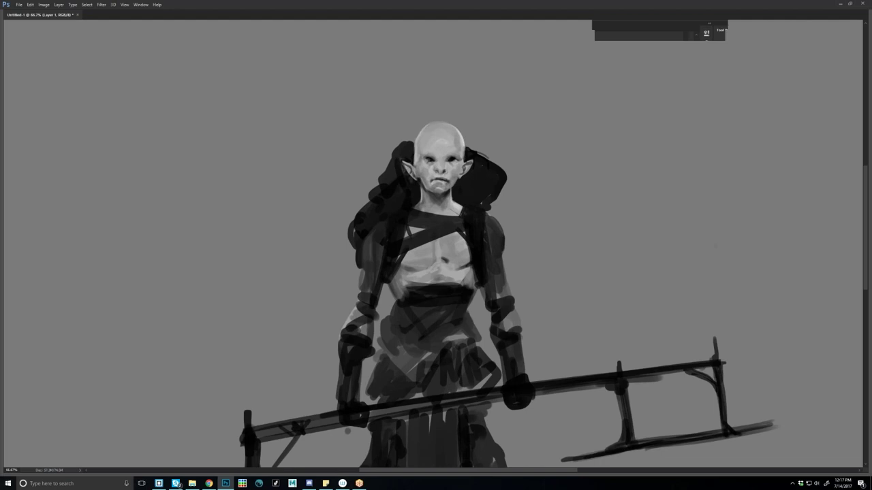
pyautogui.moveTo(427, 158); pyautogui.dragTo(424, 162)
pyautogui.moveTo(427, 159); pyautogui.dragTo(431, 164)
pyautogui.click(11, 470)
pyautogui.press('Escape')
pyautogui.moveTo(448, 151); pyautogui.dragTo(212, 152)
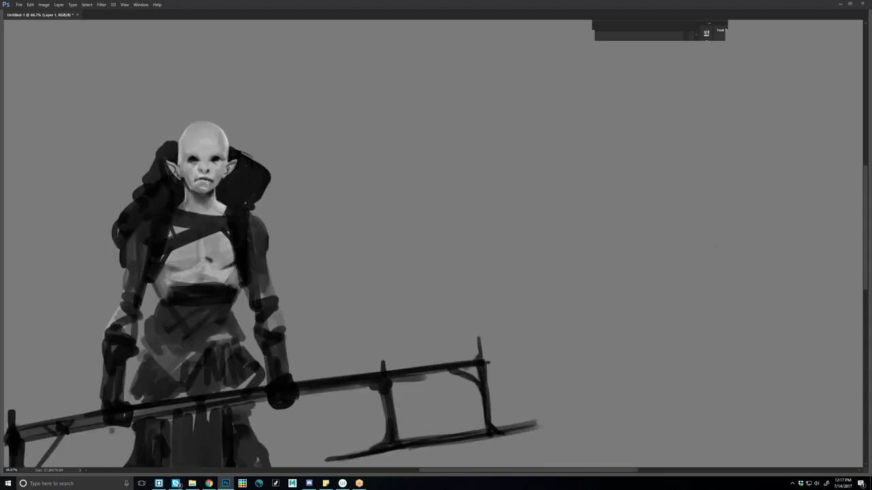
pyautogui.moveTo(213, 151); pyautogui.dragTo(489, 158)
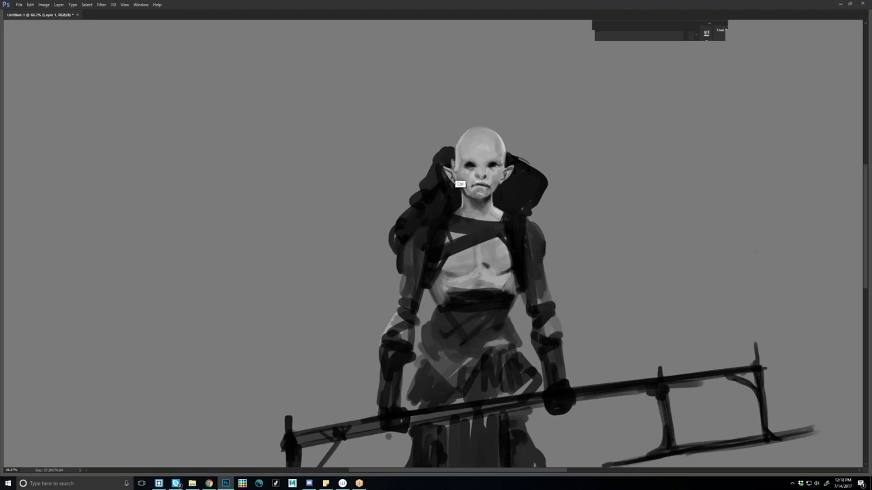
# Touch up the head and shoulders, and add thin light edges along the vest opening on both sides.
pyautogui.moveTo(456, 157)
pyautogui.mouseDown()
pyautogui.moveTo(455, 170)
pyautogui.moveTo(455, 146)
pyautogui.mouseUp()
pyautogui.press('Return')
pyautogui.moveTo(522, 166); pyautogui.dragTo(460, 92)
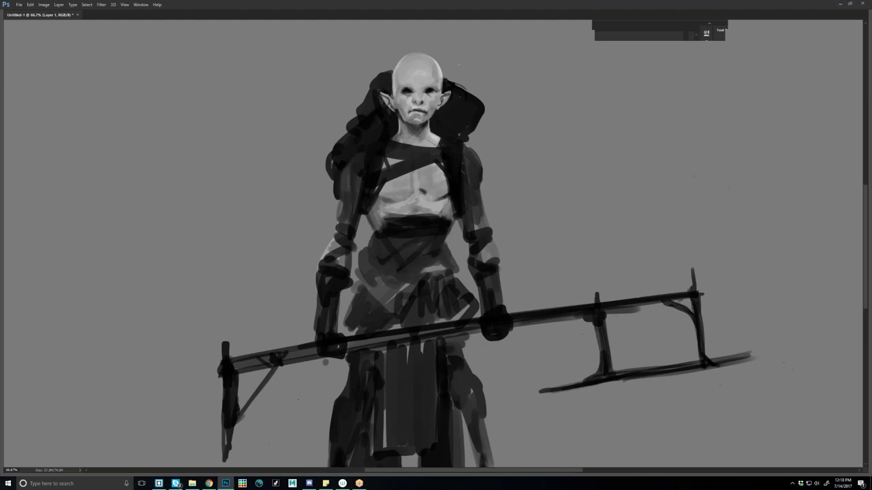
pyautogui.moveTo(464, 156)
pyautogui.mouseDown()
pyautogui.moveTo(466, 184)
pyautogui.moveTo(477, 181)
pyautogui.mouseUp()
pyautogui.moveTo(350, 173)
pyautogui.mouseDown()
pyautogui.moveTo(343, 200)
pyautogui.moveTo(355, 190)
pyautogui.mouseUp()
pyautogui.moveTo(325, 363); pyautogui.dragTo(323, 421)
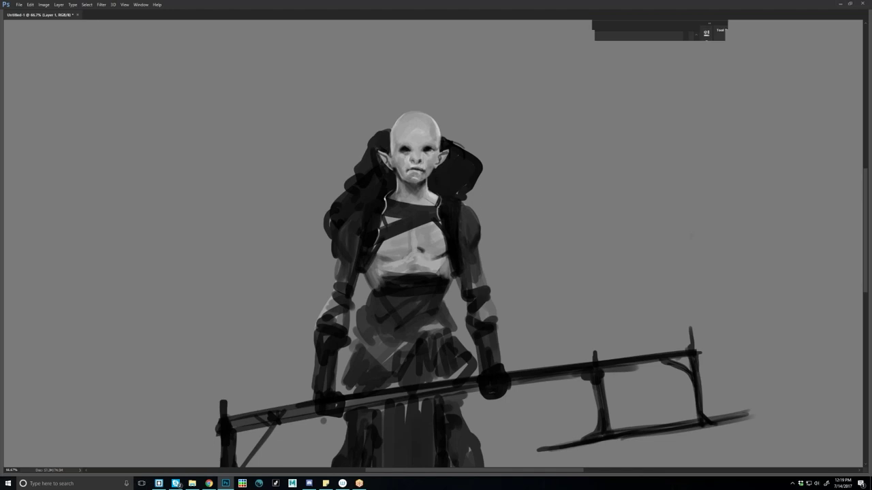
pyautogui.moveTo(421, 331); pyautogui.dragTo(443, 328)
pyautogui.moveTo(431, 329); pyautogui.dragTo(443, 275)
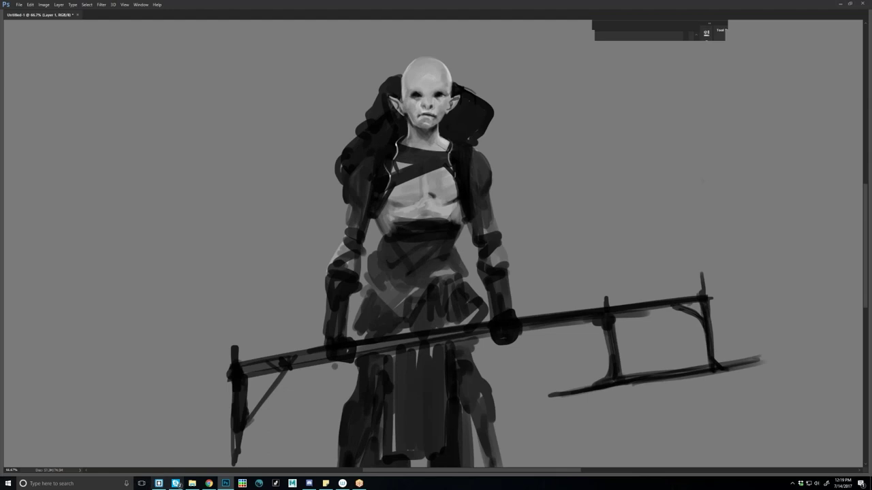
# Search Windows for notepad and open a blank Notepad window.
pyautogui.click(74, 483)
pyautogui.write('n')
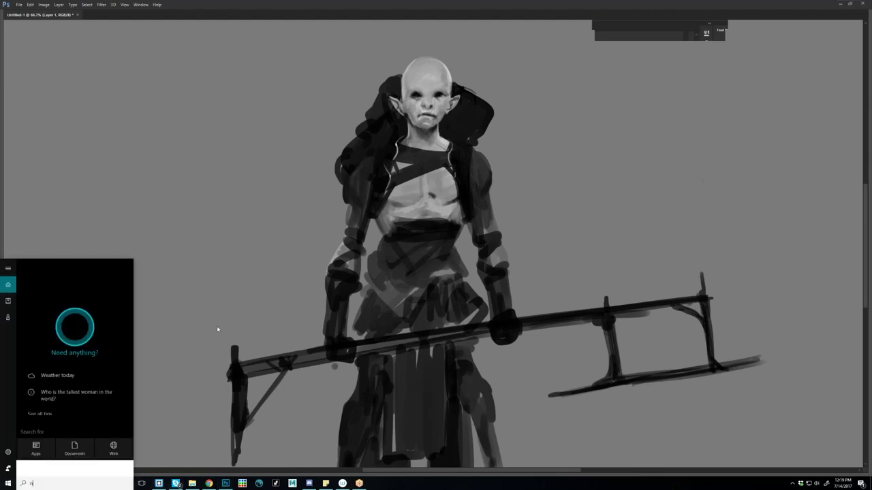
pyautogui.write('ote')
pyautogui.press('Return')
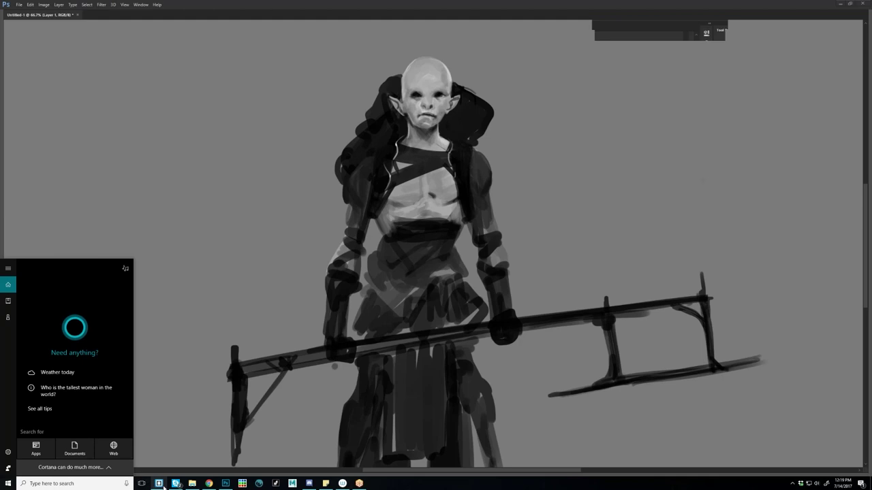
pyautogui.moveTo(137, 486)
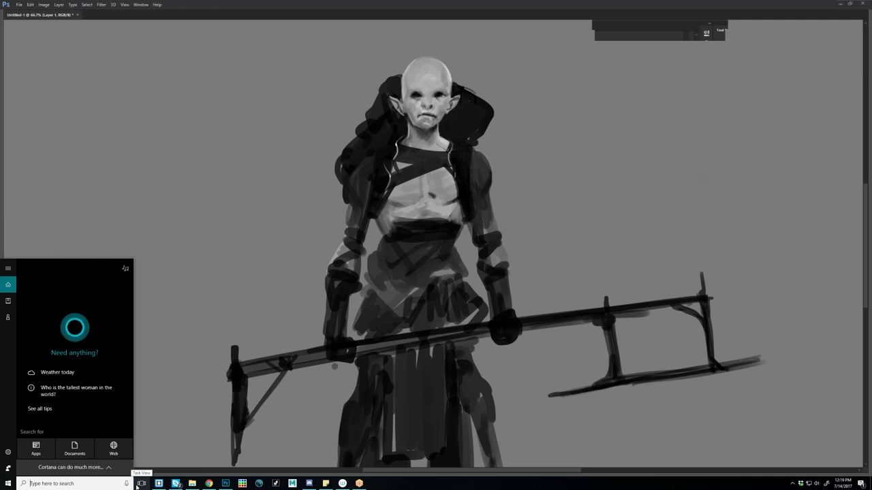
pyautogui.write('notepad')
pyautogui.press('Return')
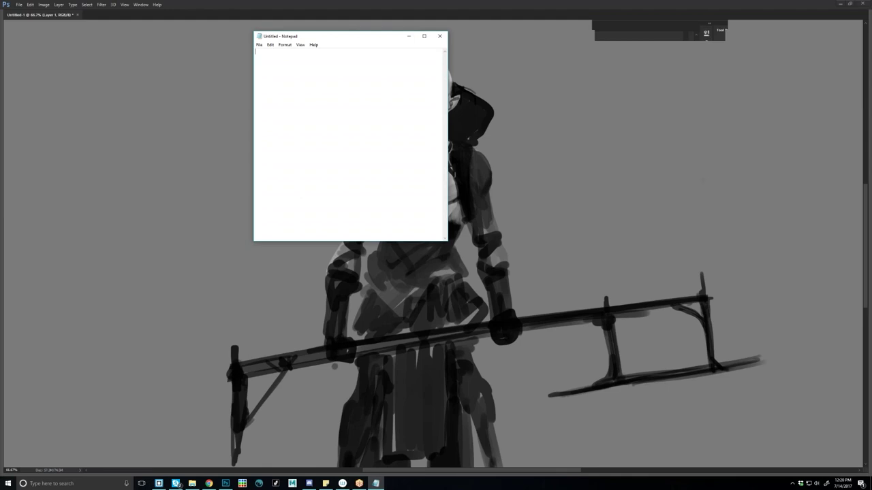
# Switch back to Photoshop and paint dark rods sticking out of the pack behind both shoulders, two on each side.
pyautogui.hotkey('alt', 'Tab')
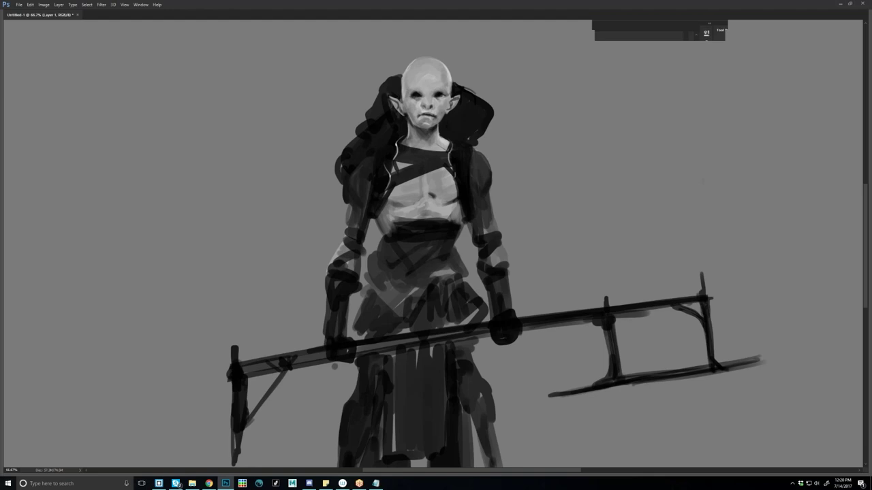
pyautogui.moveTo(362, 122)
pyautogui.mouseDown()
pyautogui.moveTo(343, 153)
pyautogui.moveTo(351, 131)
pyautogui.moveTo(319, 157)
pyautogui.mouseUp()
pyautogui.moveTo(523, 132)
pyautogui.mouseDown()
pyautogui.moveTo(476, 141)
pyautogui.moveTo(486, 158)
pyautogui.moveTo(504, 158)
pyautogui.mouseUp()
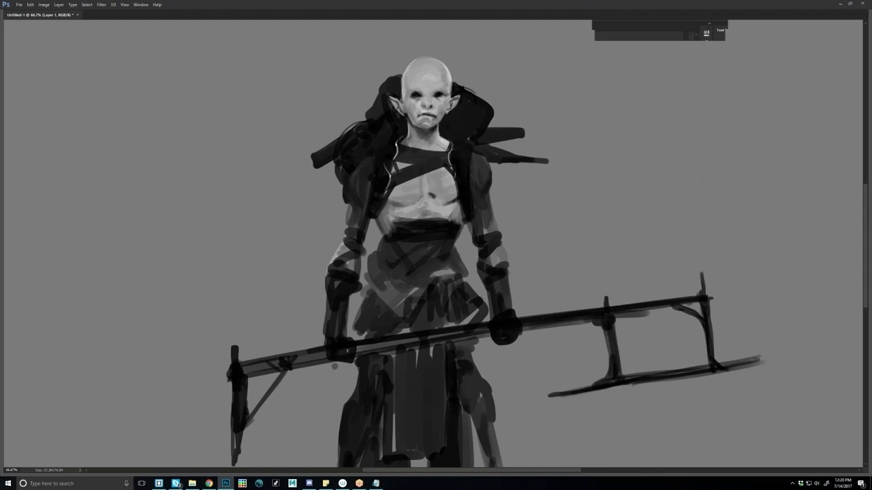
pyautogui.moveTo(361, 126); pyautogui.dragTo(333, 141)
pyautogui.moveTo(335, 171); pyautogui.dragTo(306, 218)
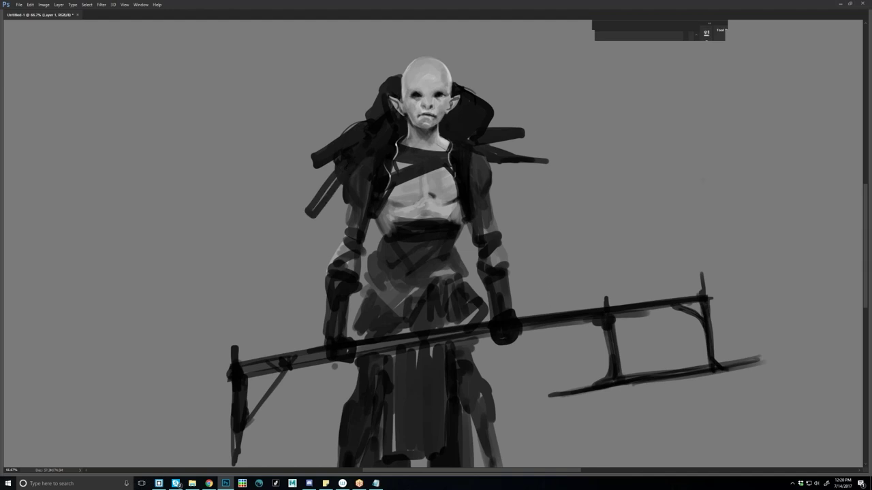
pyautogui.moveTo(336, 177); pyautogui.dragTo(312, 209)
pyautogui.hotkey('ctrl', '-')
pyautogui.hotkey('ctrl', '-')
pyautogui.hotkey('ctrl', '+')
pyautogui.hotkey('ctrl', '+')
pyautogui.press('alt')
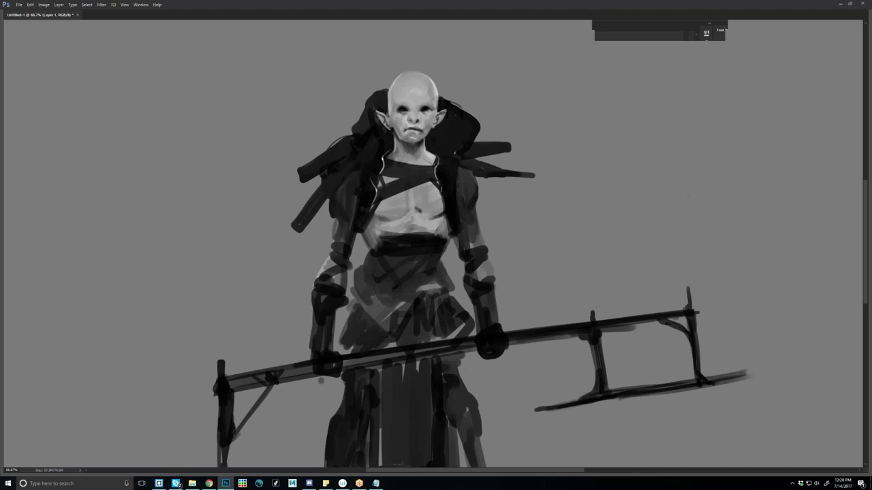
# Touch up the centre of the chest and darken the waist sash below the ribs with broad strokes.
pyautogui.click(413, 191)
pyautogui.moveTo(412, 195); pyautogui.dragTo(413, 207)
pyautogui.click(11, 470)
pyautogui.press('Return')
pyautogui.keyDown('alt'); pyautogui.click(379, 237); pyautogui.keyUp('alt')
pyautogui.moveTo(369, 240)
pyautogui.mouseDown()
pyautogui.moveTo(434, 242)
pyautogui.moveTo(397, 252)
pyautogui.moveTo(412, 271)
pyautogui.mouseUp()
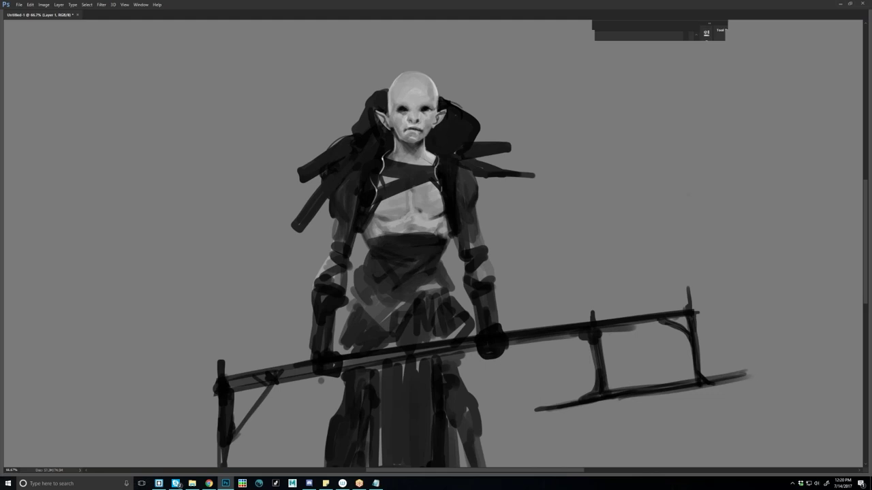
pyautogui.moveTo(367, 241)
pyautogui.mouseDown()
pyautogui.moveTo(390, 246)
pyautogui.moveTo(426, 236)
pyautogui.mouseUp()
# Duplicate the character layer, place the two figures side by side, and bring the right figure's layer above the copy.
pyautogui.scroll(-1, 404, 286)
pyautogui.scroll(-2, 406, 295)
pyautogui.press('Tab')
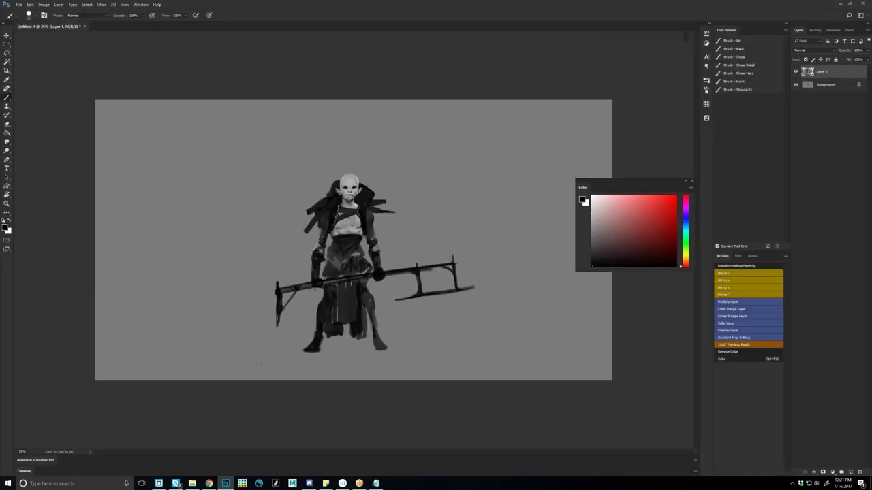
pyautogui.press('ctrl')
pyautogui.moveTo(378, 267); pyautogui.dragTo(224, 267)
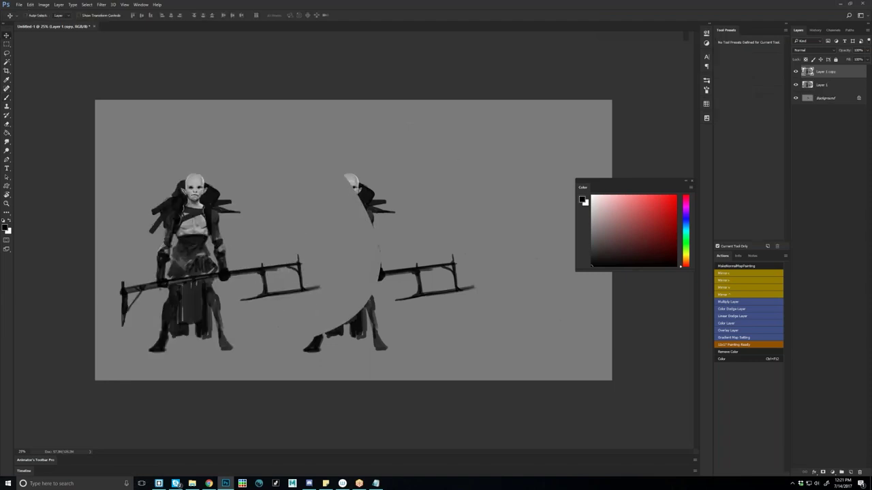
pyautogui.moveTo(417, 267); pyautogui.dragTo(514, 273)
pyautogui.hotkey('ctrl', ']')
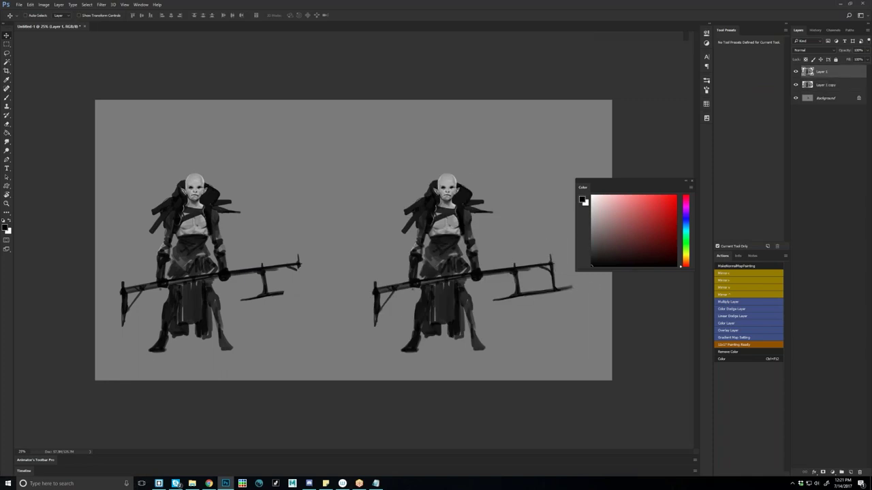
pyautogui.moveTo(388, 281); pyautogui.dragTo(355, 282)
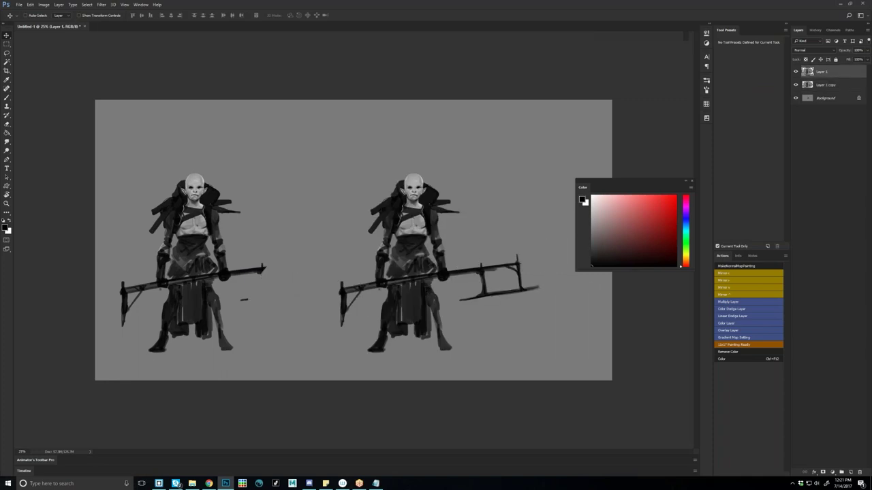
# Select the area around the left figure's polearm and clear the upper layer's grey pixels that cover it.
pyautogui.press('m')
pyautogui.moveTo(190, 158); pyautogui.dragTo(322, 380)
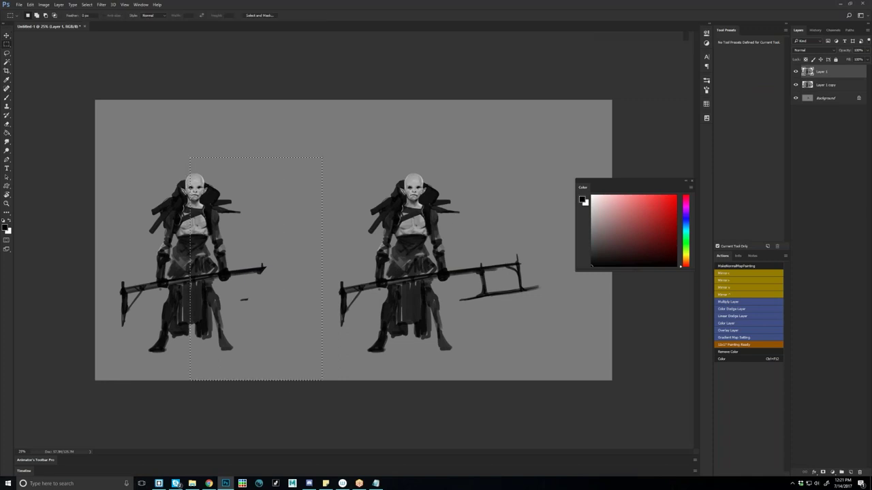
pyautogui.hotkey('ctrl', 'alt', 'z')
pyautogui.hotkey('ctrl', 'alt', 'z')
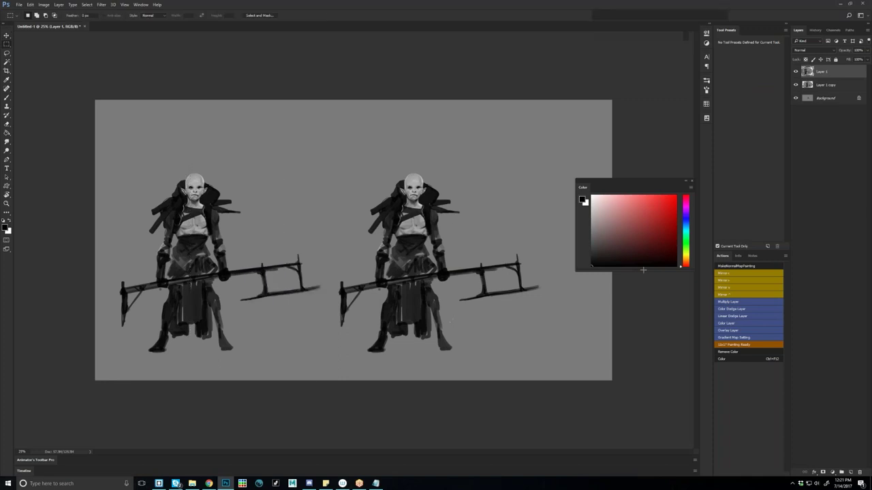
# Move both figure layers together 400 px horizontally to the right.
pyautogui.press('Tab')
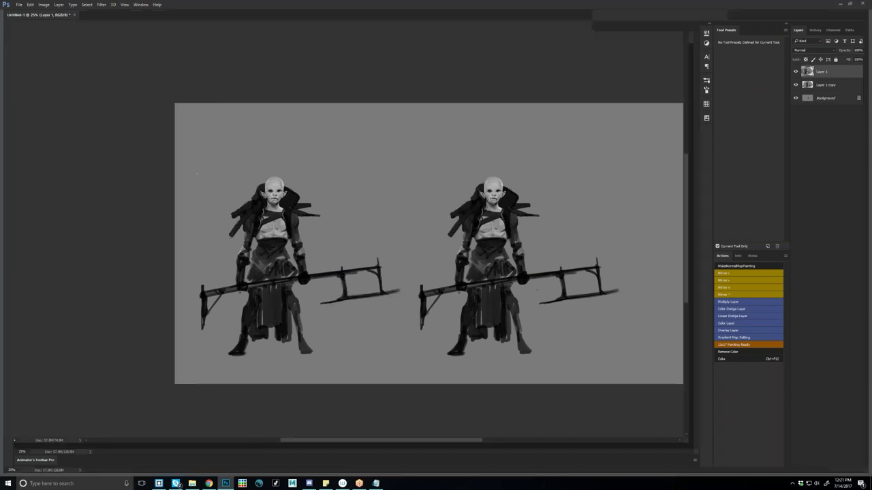
pyautogui.press('Tab')
pyautogui.moveTo(491, 286); pyautogui.dragTo(525, 288)
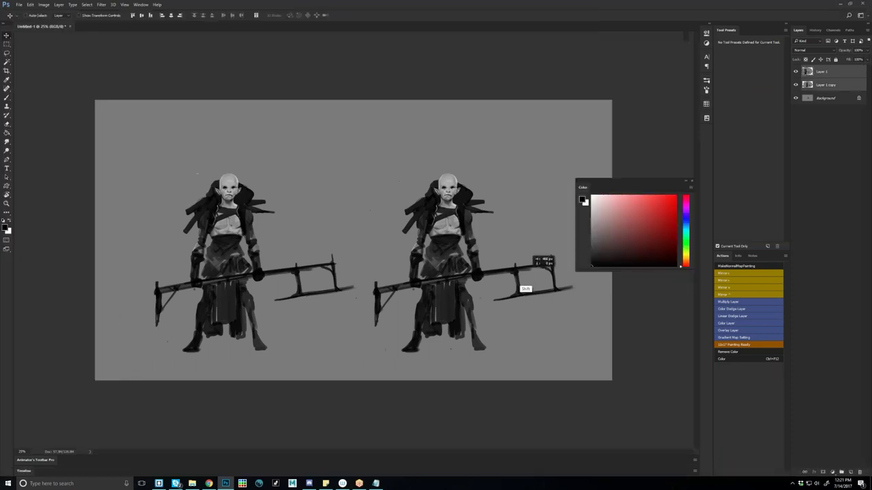
# Crop the canvas closer around the two figures.
pyautogui.press('c')
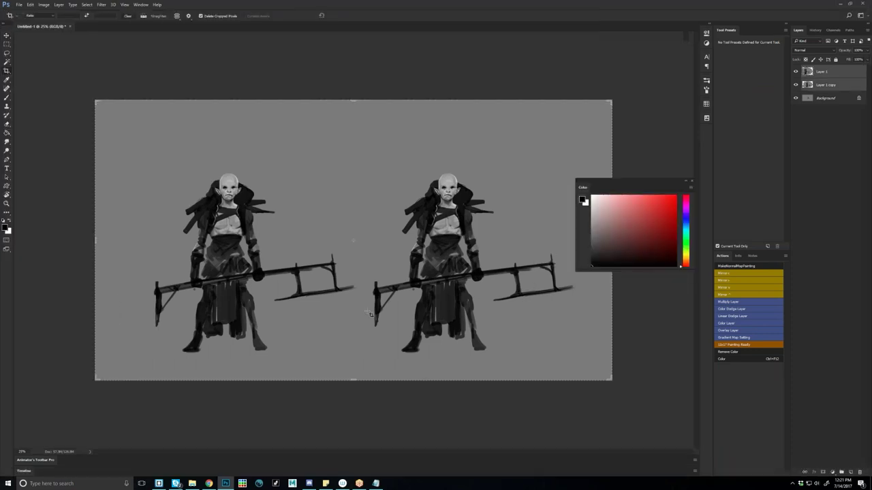
pyautogui.moveTo(141, 145); pyautogui.dragTo(590, 373)
pyautogui.press('Escape')
pyautogui.press('Return')
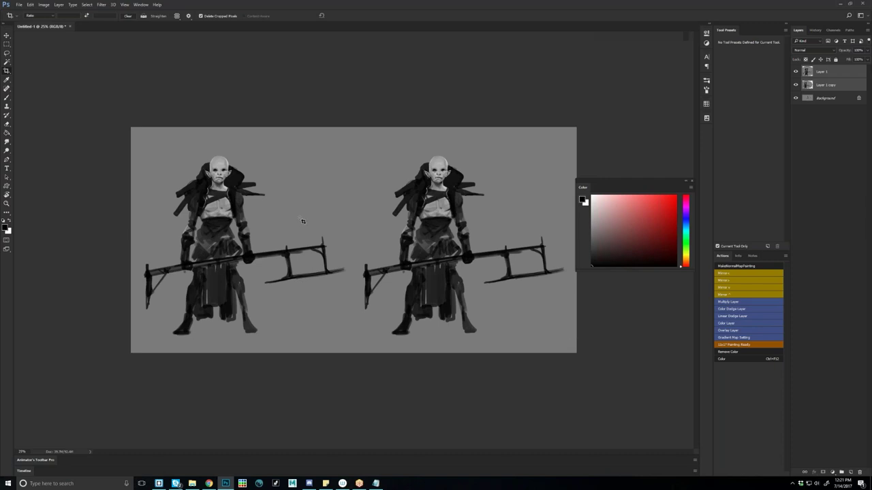
# Make the right figure's layer active and paint dark markings on both cheeks beside the mouth.
pyautogui.press('Tab')
pyautogui.hotkey('ctrl', '+')
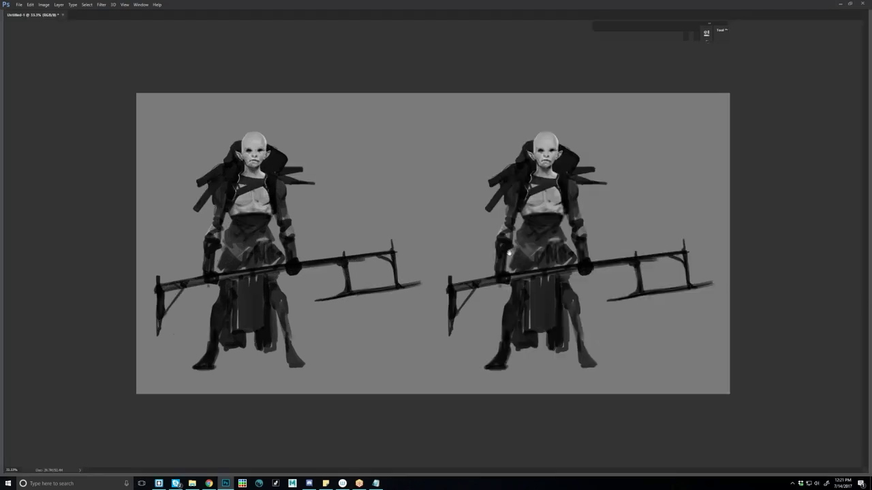
pyautogui.hotkey('ctrl', '+')
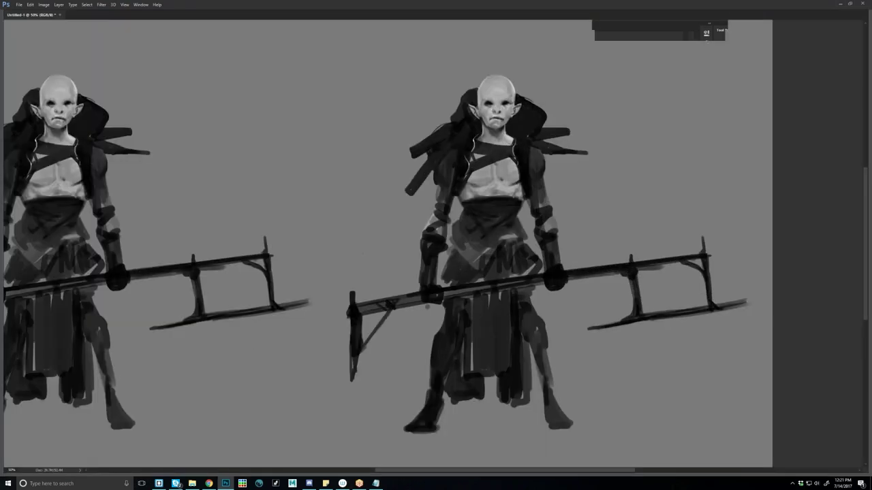
pyautogui.press('Tab')
pyautogui.press('Tab')
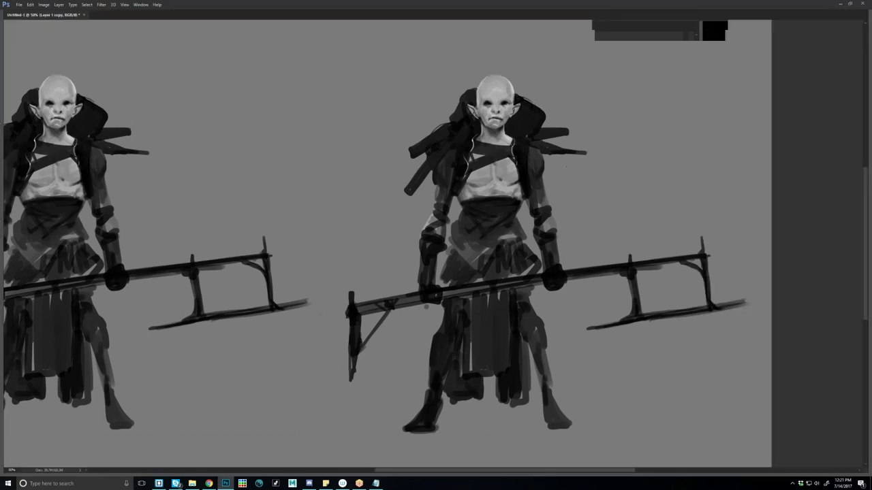
pyautogui.moveTo(436, 295); pyautogui.dragTo(384, 273)
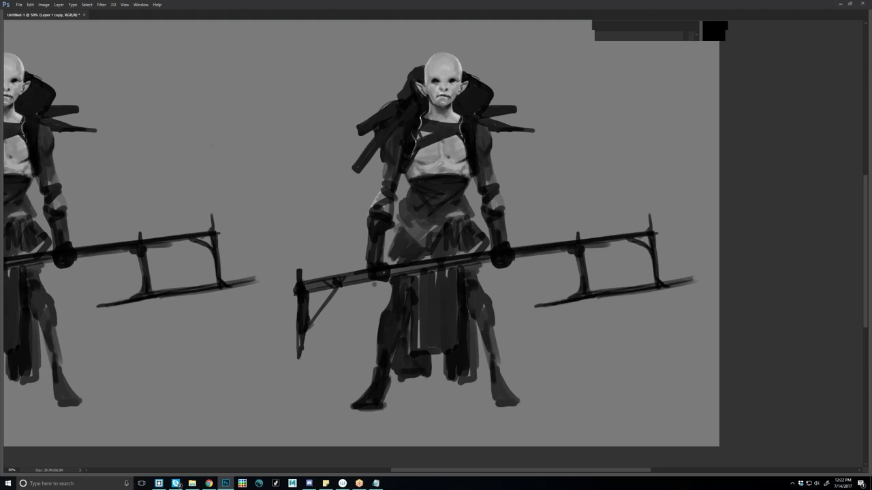
pyautogui.hotkey('ctrl', '+')
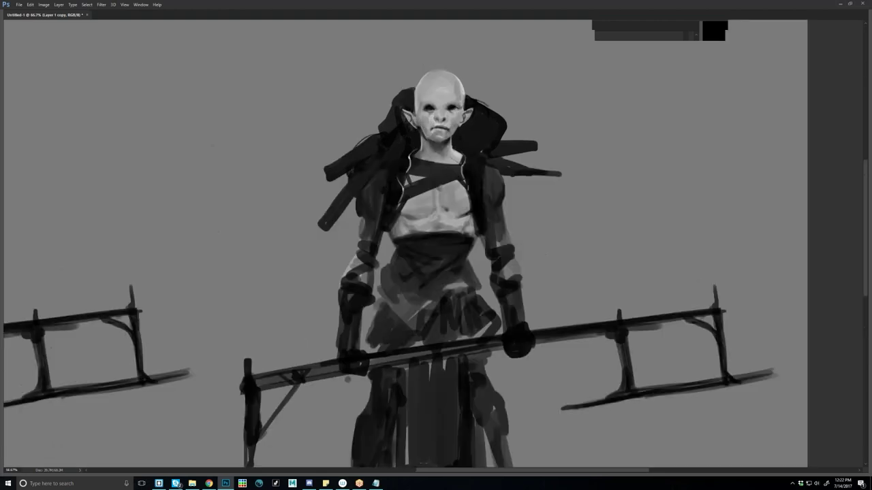
pyautogui.scroll(1, 435, 244)
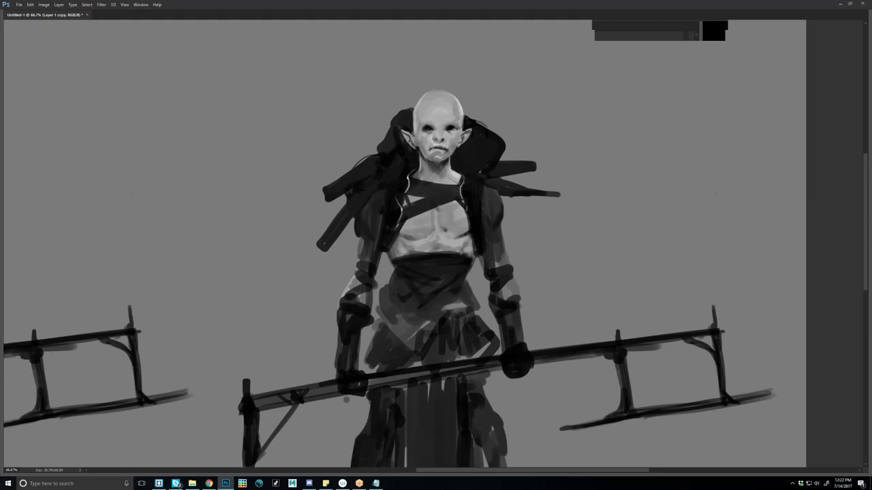
pyautogui.moveTo(421, 141)
pyautogui.mouseDown()
pyautogui.moveTo(427, 160)
pyautogui.moveTo(451, 158)
pyautogui.mouseUp()
pyautogui.moveTo(424, 124); pyautogui.dragTo(426, 140)
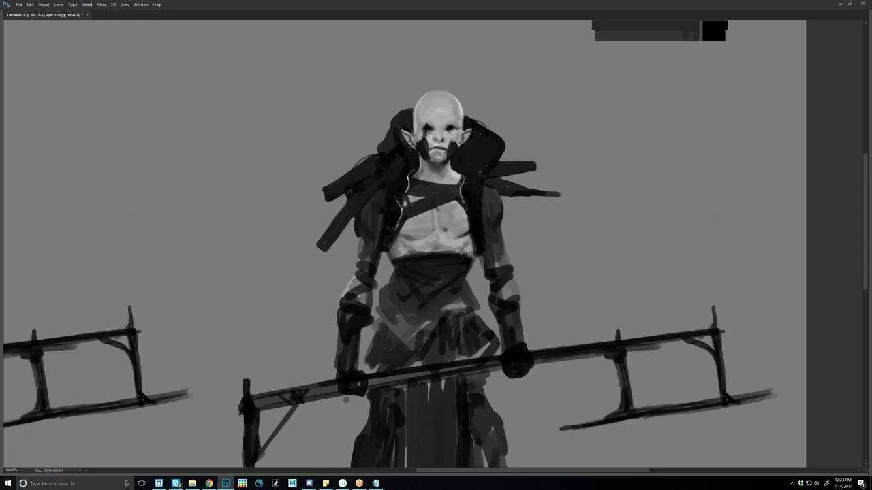
# Paint dark vertical stripes from the forehead through both eyes, with thin crossing lines on the brow and a darkened temple.
pyautogui.moveTo(421, 99); pyautogui.dragTo(427, 129)
pyautogui.moveTo(421, 97)
pyautogui.mouseDown()
pyautogui.moveTo(417, 124)
pyautogui.moveTo(425, 124)
pyautogui.mouseUp()
pyautogui.moveTo(454, 95); pyautogui.dragTo(451, 147)
pyautogui.hotkey('ctrl', 'z')
pyautogui.moveTo(455, 97)
pyautogui.mouseDown()
pyautogui.moveTo(455, 124)
pyautogui.moveTo(423, 108)
pyautogui.moveTo(427, 95)
pyautogui.moveTo(452, 94)
pyautogui.moveTo(452, 105)
pyautogui.moveTo(451, 95)
pyautogui.mouseUp()
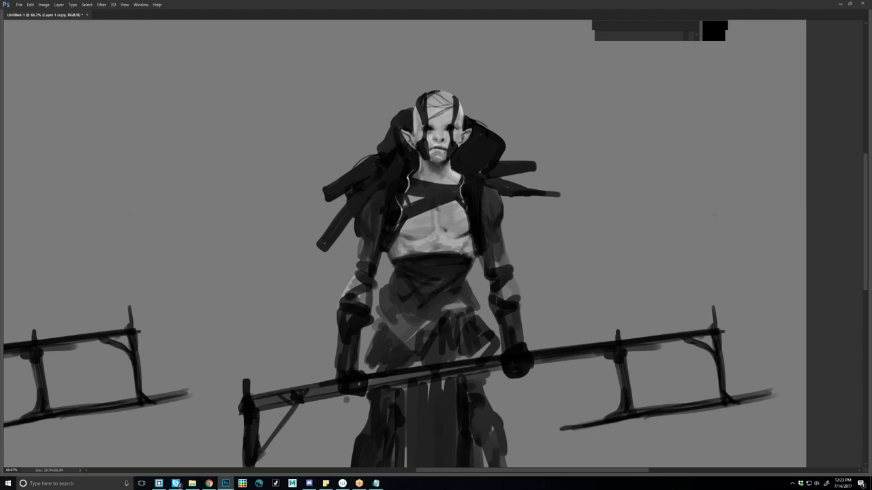
pyautogui.moveTo(418, 107); pyautogui.dragTo(414, 122)
# Paint out the rods behind the right figure's left-hand shoulder with the background grey.
pyautogui.hotkey('ctrl', '-')
pyautogui.hotkey('ctrl', '-')
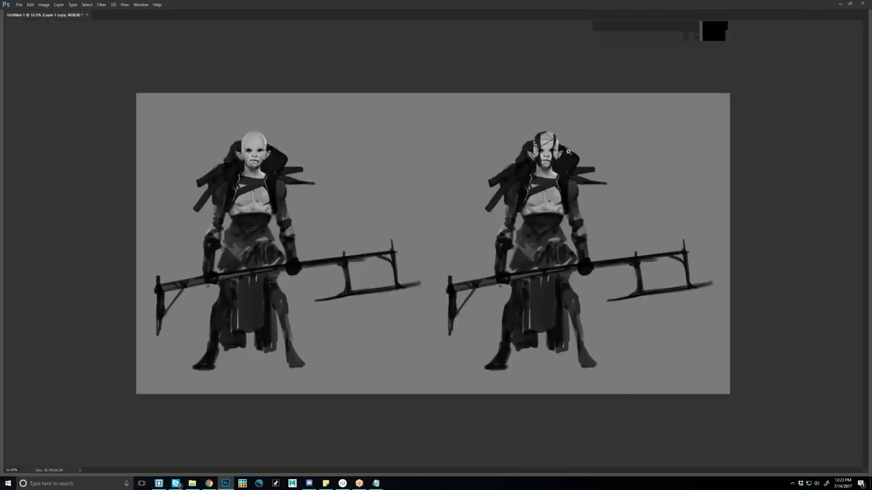
pyautogui.hotkey('ctrl', '+')
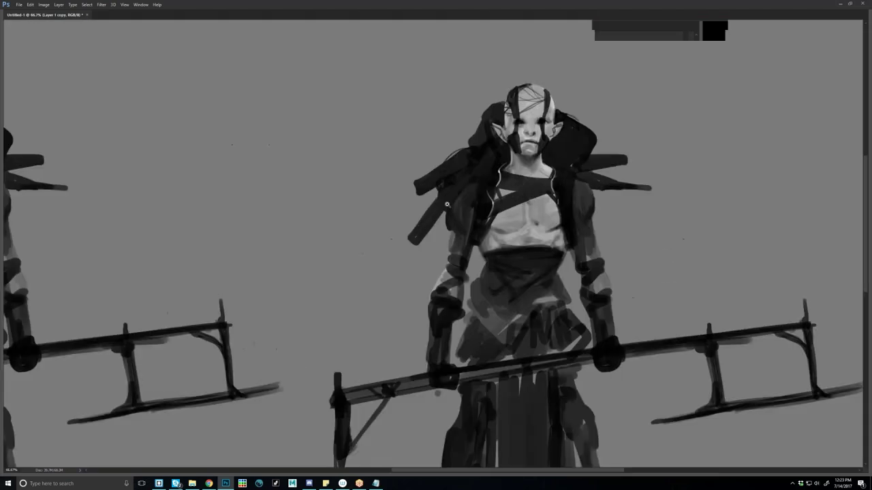
pyautogui.moveTo(454, 185); pyautogui.dragTo(446, 216)
pyautogui.hotkey('ctrl', 'z')
pyautogui.moveTo(457, 187); pyautogui.dragTo(446, 226)
pyautogui.moveTo(436, 173); pyautogui.dragTo(413, 242)
pyautogui.moveTo(421, 178); pyautogui.dragTo(414, 238)
# Paint a tall dark upright slab rising above the head behind the left-hand shoulder, trimming the old pack shape around it.
pyautogui.moveTo(439, 165)
pyautogui.mouseDown()
pyautogui.moveTo(435, 215)
pyautogui.moveTo(460, 161)
pyautogui.moveTo(450, 157)
pyautogui.moveTo(450, 251)
pyautogui.moveTo(445, 116)
pyautogui.moveTo(454, 115)
pyautogui.moveTo(460, 205)
pyautogui.mouseUp()
pyautogui.moveTo(432, 115); pyautogui.dragTo(430, 237)
pyautogui.moveTo(434, 196); pyautogui.dragTo(433, 218)
pyautogui.moveTo(436, 112); pyautogui.dragTo(460, 108)
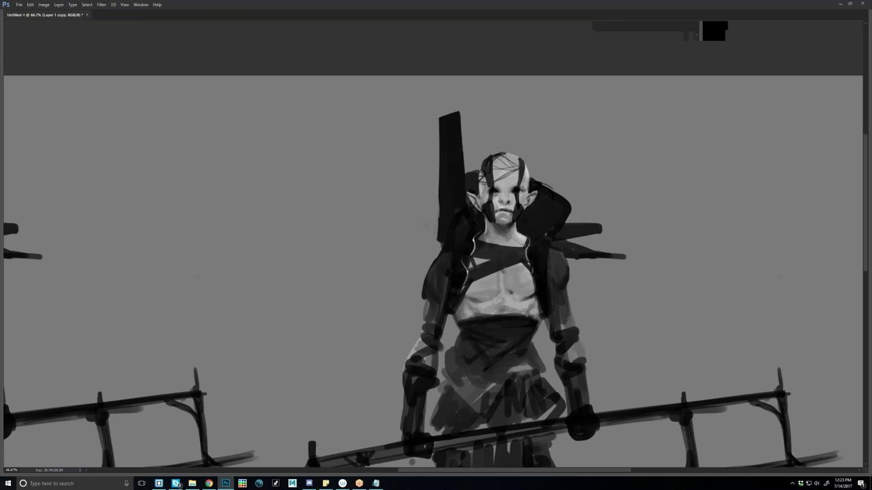
# Paint a second upright slab behind the right-hand shoulder, paint out the pack and rods there, and shape its tip.
pyautogui.moveTo(551, 117); pyautogui.dragTo(550, 196)
pyautogui.moveTo(556, 108)
pyautogui.mouseDown()
pyautogui.moveTo(553, 191)
pyautogui.moveTo(569, 126)
pyautogui.moveTo(564, 214)
pyautogui.mouseUp()
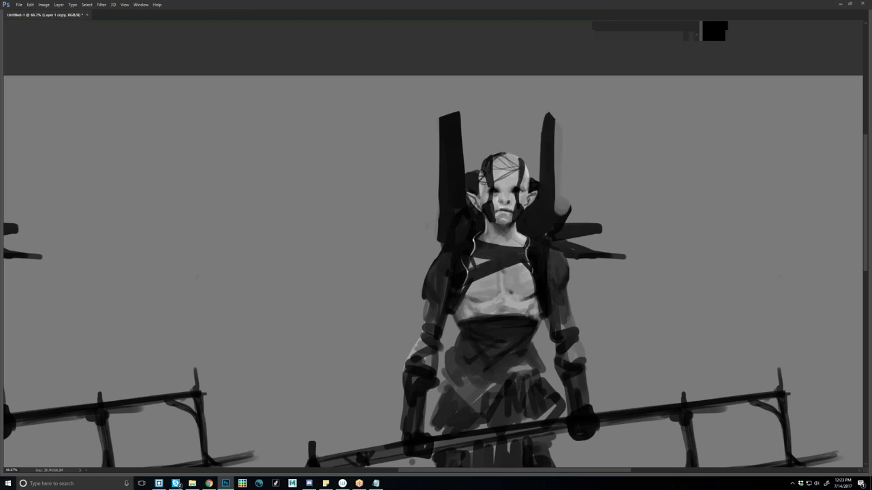
pyautogui.moveTo(562, 129); pyautogui.dragTo(569, 258)
pyautogui.moveTo(554, 176)
pyautogui.mouseDown()
pyautogui.moveTo(566, 255)
pyautogui.moveTo(560, 209)
pyautogui.mouseUp()
pyautogui.hotkey('ctrl', 'z')
pyautogui.moveTo(626, 256); pyautogui.dragTo(594, 229)
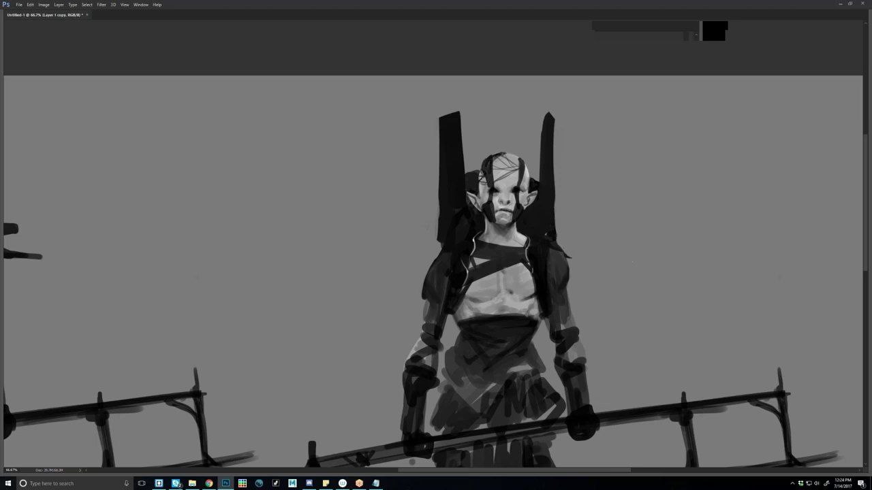
pyautogui.moveTo(547, 111); pyautogui.dragTo(555, 125)
# Repaint the right figure's left-hand arm as bare light skin from the shoulder down to the forearm guard.
pyautogui.scroll(-1, 570, 248)
pyautogui.scroll(-1, 570, 248)
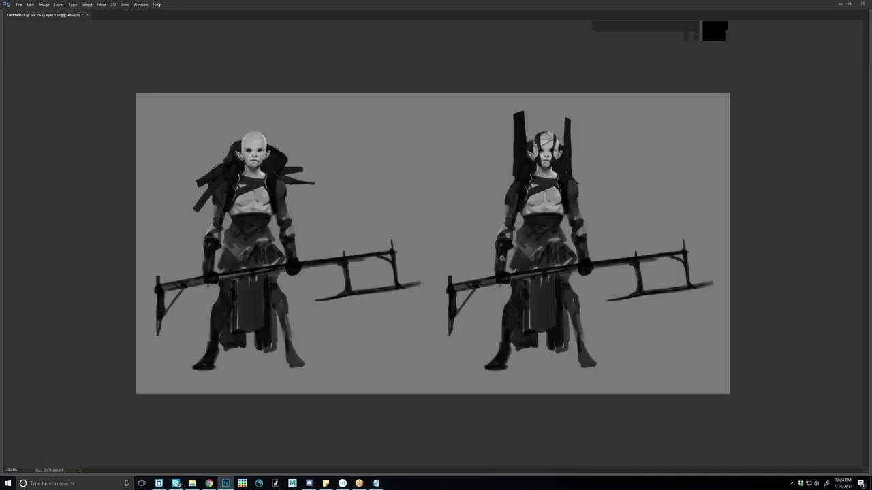
pyautogui.scroll(1, 570, 186)
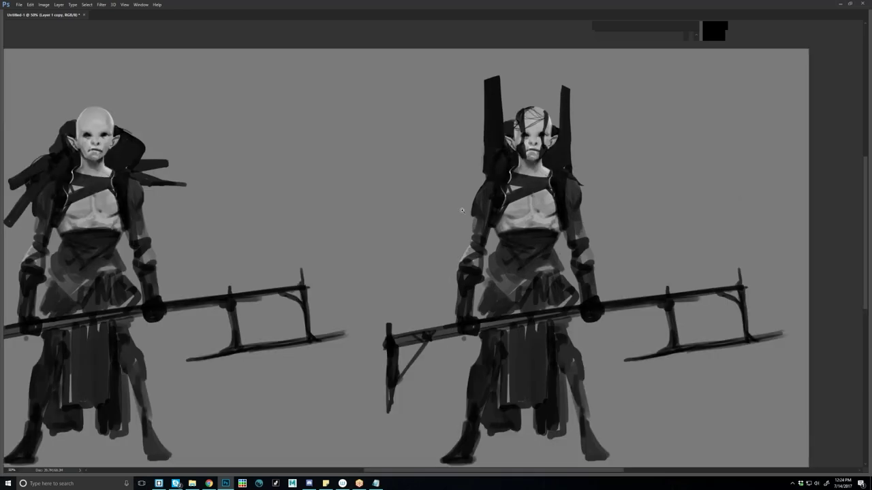
pyautogui.hotkey('ctrl', 'z')
pyautogui.moveTo(489, 183); pyautogui.dragTo(481, 216)
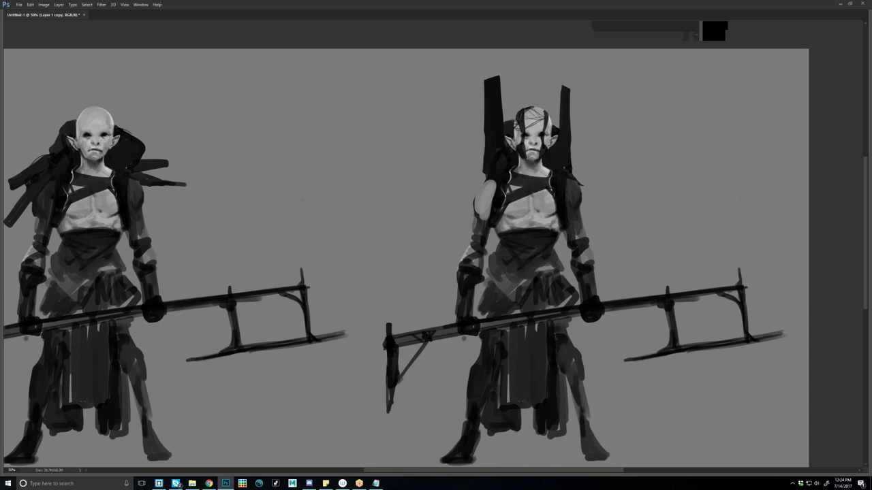
pyautogui.moveTo(478, 199); pyautogui.dragTo(482, 218)
pyautogui.moveTo(492, 182)
pyautogui.mouseDown()
pyautogui.moveTo(468, 264)
pyautogui.moveTo(477, 265)
pyautogui.mouseUp()
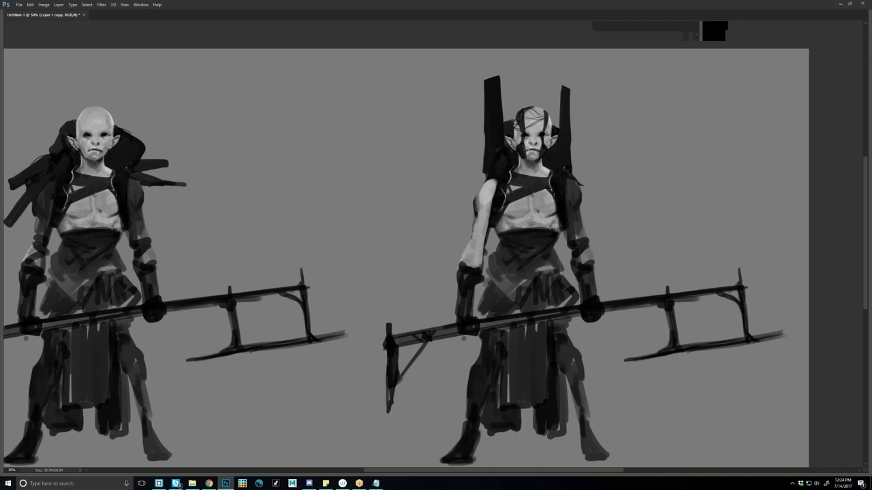
pyautogui.moveTo(483, 235); pyautogui.dragTo(477, 249)
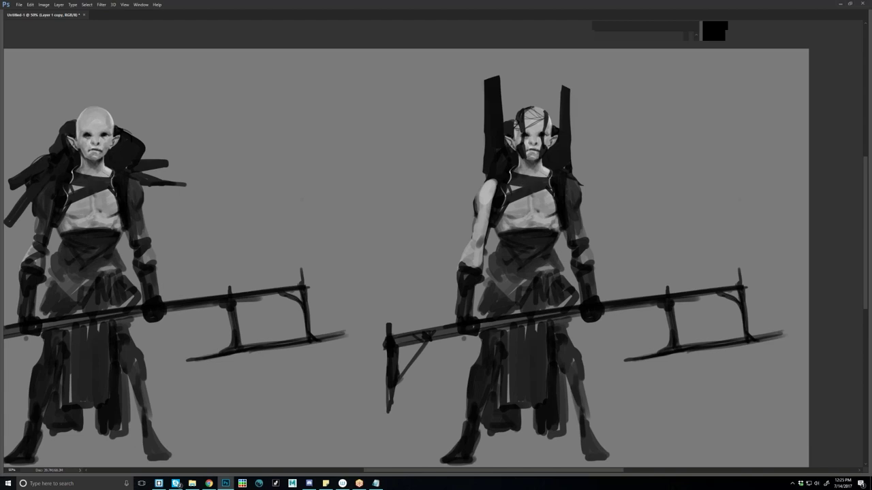
# Refine the edge of the bare left-hand arm and paint light skin on the right-hand shoulder.
pyautogui.moveTo(518, 225); pyautogui.dragTo(438, 217)
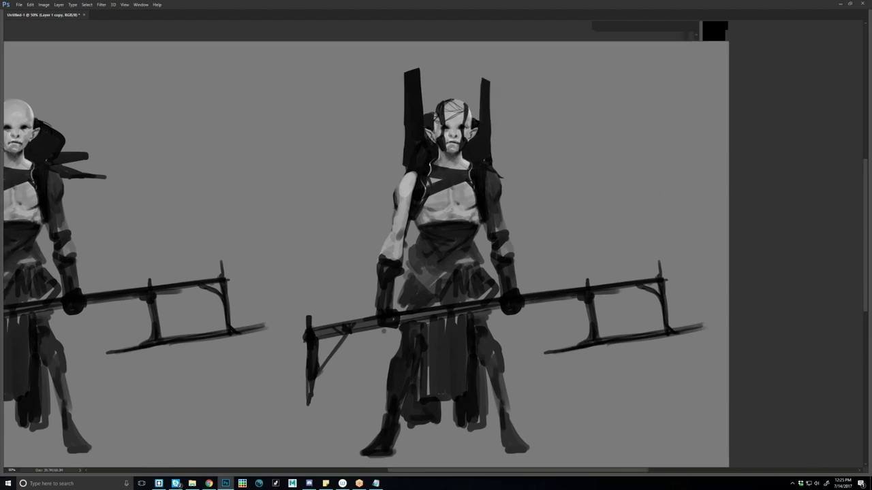
pyautogui.moveTo(394, 192)
pyautogui.mouseDown()
pyautogui.moveTo(394, 212)
pyautogui.moveTo(403, 206)
pyautogui.mouseUp()
pyautogui.moveTo(497, 178); pyautogui.dragTo(495, 208)
# Paint light skin over the left side of the vest and the chest straps, shading the bare chest muscles.
pyautogui.moveTo(412, 182)
pyautogui.mouseDown()
pyautogui.moveTo(408, 197)
pyautogui.moveTo(433, 167)
pyautogui.mouseUp()
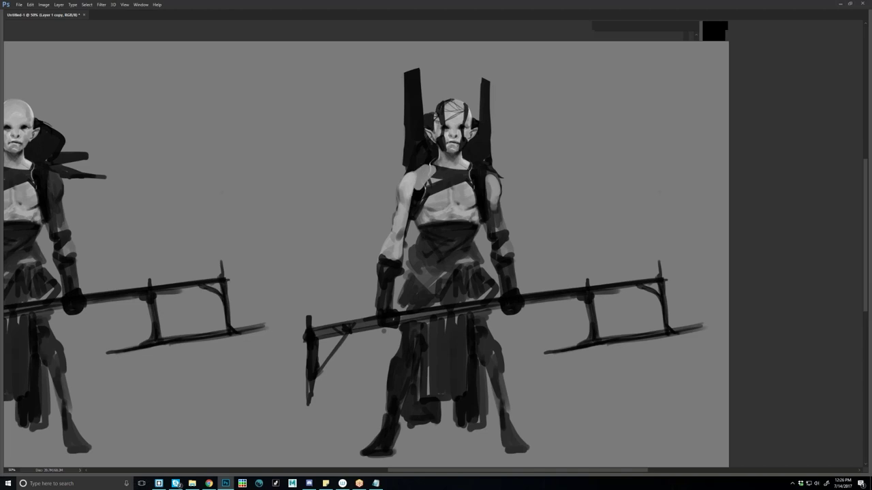
pyautogui.moveTo(414, 205); pyautogui.dragTo(431, 170)
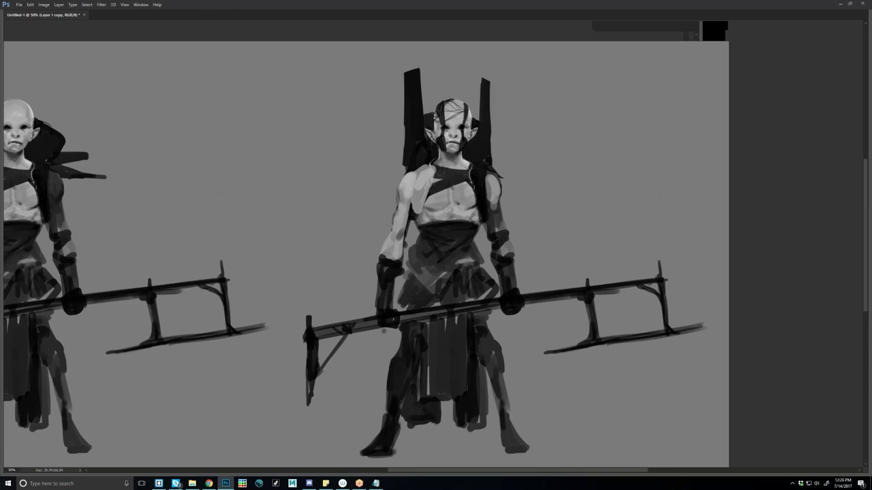
pyautogui.moveTo(425, 207); pyautogui.dragTo(449, 170)
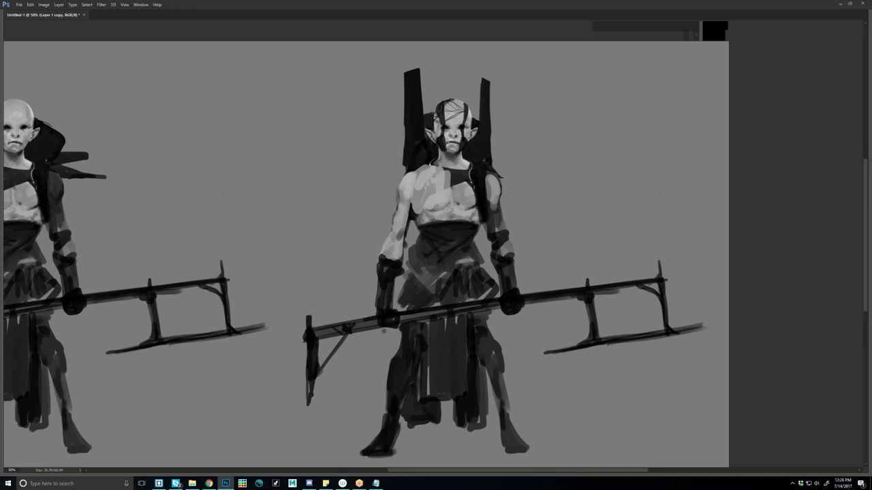
pyautogui.moveTo(425, 202); pyautogui.dragTo(436, 174)
pyautogui.moveTo(413, 201); pyautogui.dragTo(429, 208)
pyautogui.keyDown('alt'); pyautogui.click(414, 223); pyautogui.keyUp('alt')
pyautogui.moveTo(423, 177)
pyautogui.mouseDown()
pyautogui.moveTo(417, 197)
pyautogui.moveTo(446, 188)
pyautogui.moveTo(455, 199)
pyautogui.moveTo(469, 176)
pyautogui.moveTo(463, 200)
pyautogui.moveTo(414, 214)
pyautogui.moveTo(499, 198)
pyautogui.moveTo(506, 236)
pyautogui.mouseUp()
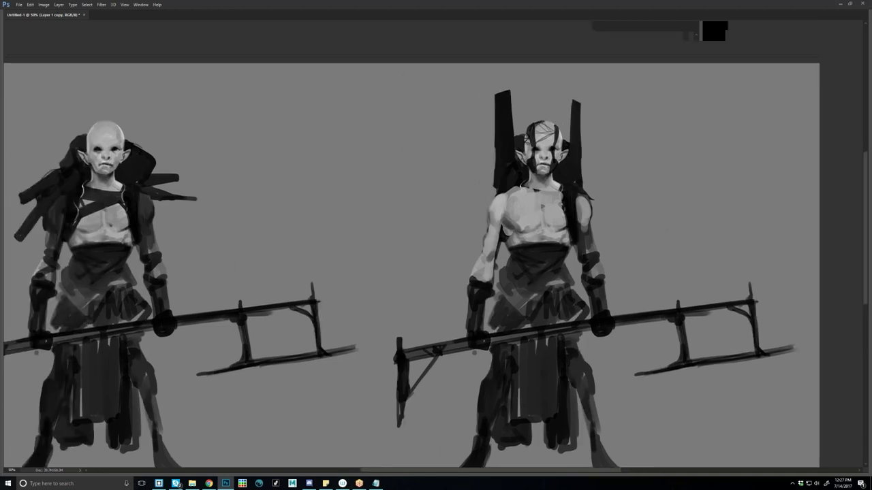
pyautogui.moveTo(315, 141); pyautogui.dragTo(329, 143)
pyautogui.moveTo(282, 129); pyautogui.dragTo(282, 137)
pyautogui.hotkey('ctrl', 'alt', 'z')
pyautogui.hotkey('ctrl', 'alt', 'z')
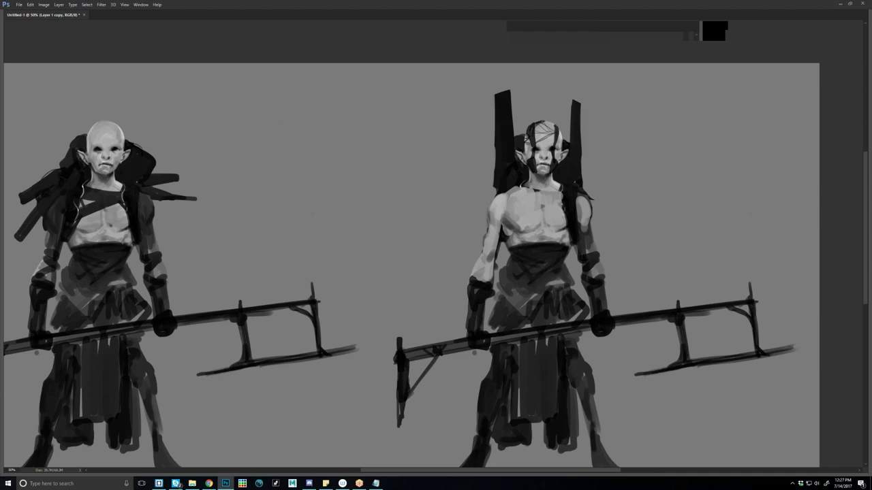
# Sketch a dark heart in the empty area between the two figures and strike it through with a diagonal line.
pyautogui.moveTo(335, 156); pyautogui.dragTo(342, 156)
pyautogui.hotkey('ctrl', 'shift', 'z')
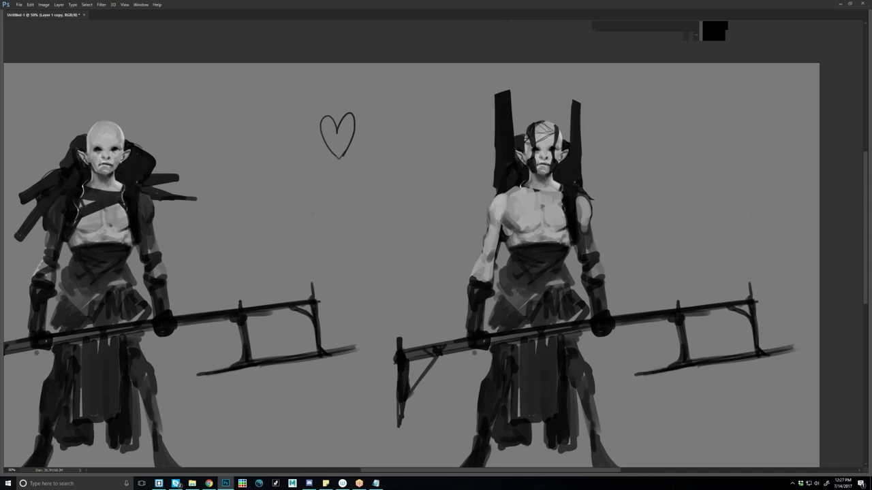
pyautogui.moveTo(286, 160); pyautogui.dragTo(308, 146)
pyautogui.hotkey('ctrl', 'alt', 'z')
pyautogui.moveTo(324, 148); pyautogui.dragTo(370, 122)
pyautogui.hotkey('ctrl', 'alt', 'z')
pyautogui.moveTo(304, 157); pyautogui.dragTo(372, 115)
pyautogui.hotkey('ctrl', 'alt', 'z')
pyautogui.scroll(-2, 329, 255)
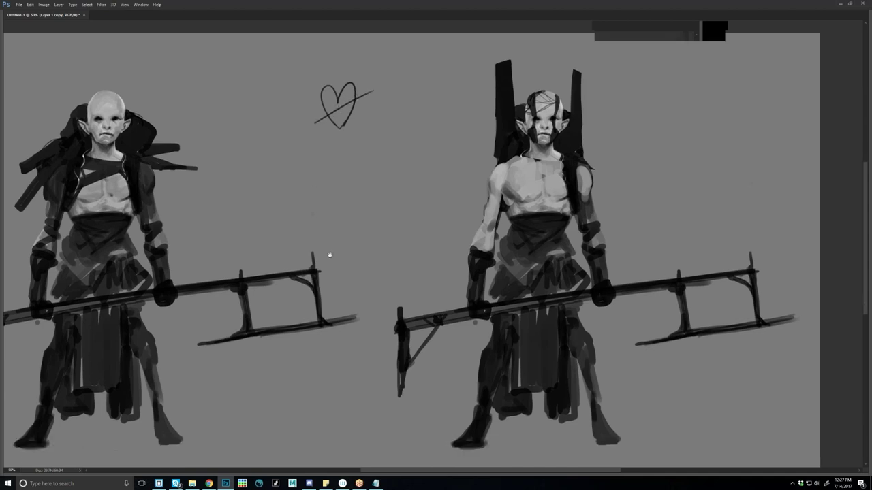
pyautogui.scroll(4, 371, 158)
pyautogui.scroll(-3, 371, 158)
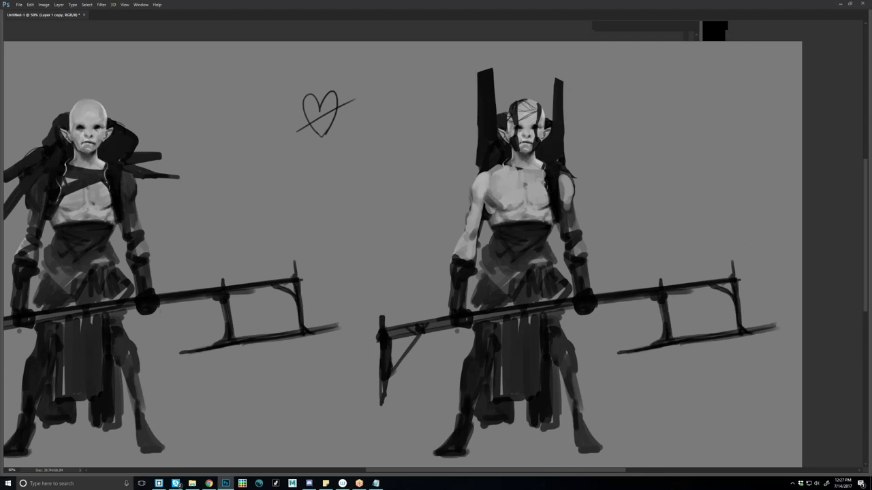
# Write a W below the crossed-out heart, replacing its circle with a square frame.
pyautogui.moveTo(248, 175); pyautogui.dragTo(264, 177)
pyautogui.moveTo(257, 162); pyautogui.dragTo(272, 181)
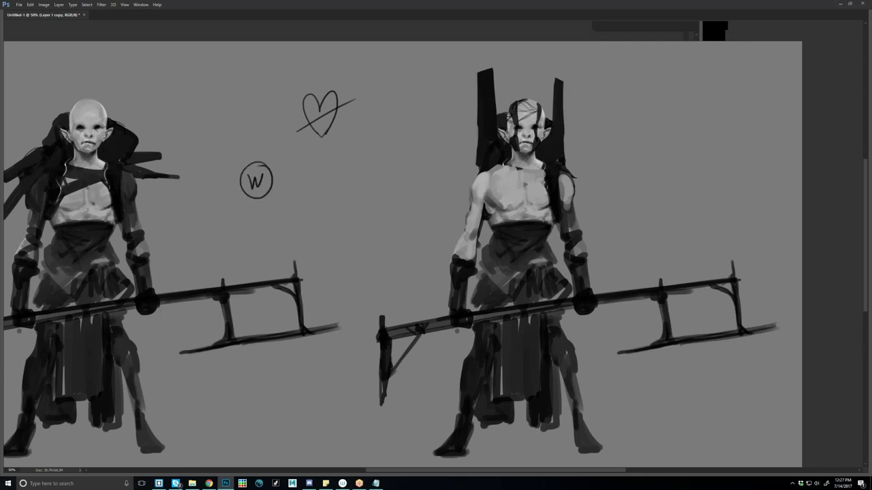
pyautogui.hotkey('ctrl', 'z')
pyautogui.moveTo(246, 170)
pyautogui.mouseDown()
pyautogui.moveTo(268, 172)
pyautogui.moveTo(268, 193)
pyautogui.mouseUp()
pyautogui.moveTo(643, 264)
pyautogui.mouseDown()
pyautogui.moveTo(640, 245)
pyautogui.moveTo(646, 268)
pyautogui.mouseUp()
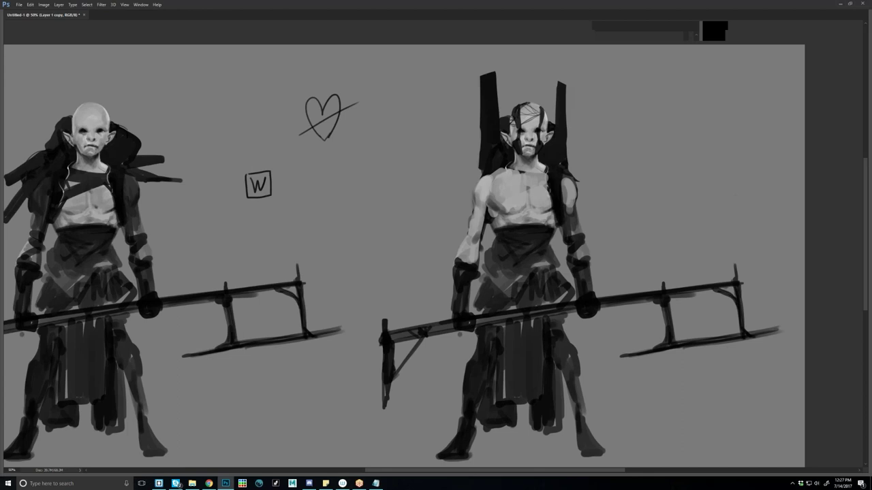
pyautogui.moveTo(545, 259); pyautogui.dragTo(521, 239)
pyautogui.moveTo(468, 179); pyautogui.dragTo(454, 169)
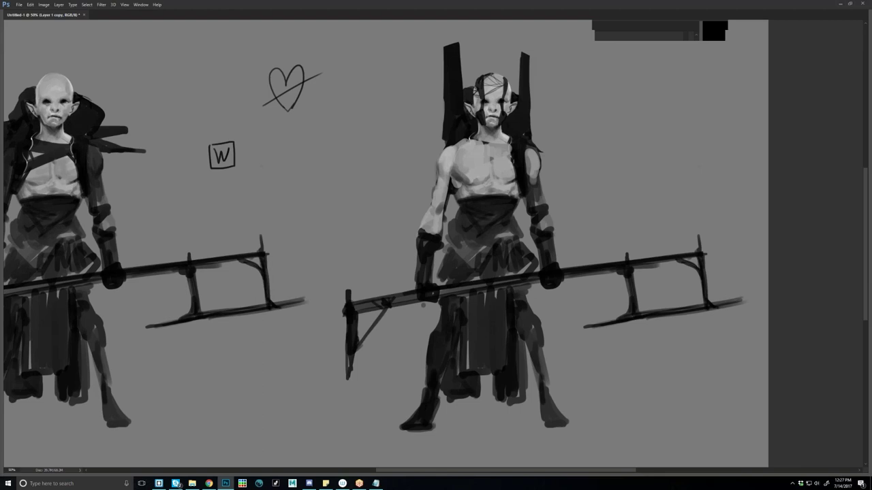
# Sketch a small arrow, a circled W and an approximately-equal sign beside the squared W.
pyautogui.moveTo(467, 139); pyautogui.dragTo(478, 138)
pyautogui.moveTo(274, 176)
pyautogui.mouseDown()
pyautogui.moveTo(285, 174)
pyautogui.moveTo(288, 154)
pyautogui.moveTo(310, 150)
pyautogui.mouseUp()
pyautogui.moveTo(306, 141); pyautogui.dragTo(334, 152)
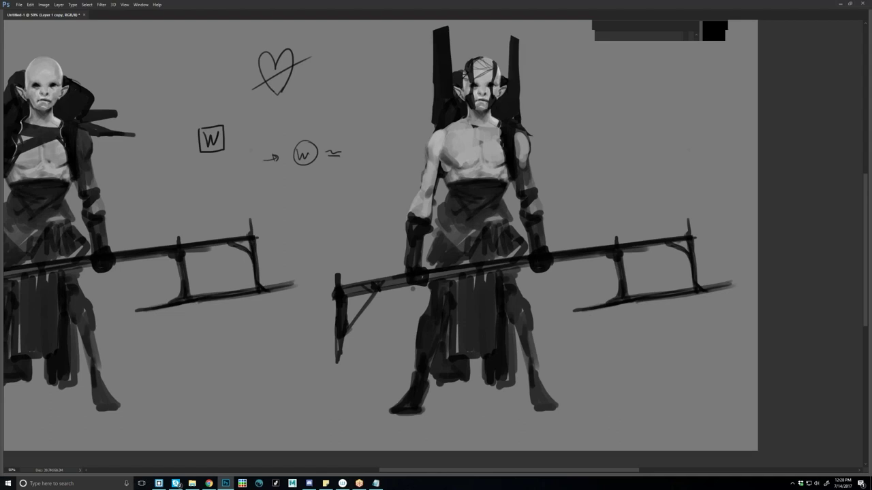
pyautogui.moveTo(361, 147); pyautogui.dragTo(358, 156)
pyautogui.moveTo(367, 150); pyautogui.dragTo(375, 153)
pyautogui.moveTo(380, 148); pyautogui.dragTo(384, 149)
pyautogui.hotkey('ctrl', 'alt', 'z')
pyautogui.hotkey('ctrl', 'alt', 'z')
pyautogui.hotkey('ctrl', 'alt', 'z')
pyautogui.hotkey('ctrl', 'alt', 'z')
pyautogui.hotkey('ctrl', 'alt', 'z')
# Write "something" after the approximately-equal sign and "if" above the circled W.
pyautogui.moveTo(310, 121); pyautogui.dragTo(309, 135)
pyautogui.hotkey('ctrl', 'z')
pyautogui.moveTo(359, 146)
pyautogui.mouseDown()
pyautogui.moveTo(369, 155)
pyautogui.moveTo(388, 146)
pyautogui.moveTo(399, 162)
pyautogui.mouseUp()
pyautogui.moveTo(292, 128); pyautogui.dragTo(292, 133)
pyautogui.moveTo(297, 122)
pyautogui.mouseDown()
pyautogui.moveTo(295, 133)
pyautogui.moveTo(292, 115)
pyautogui.mouseUp()
# Try circling "if" and "something" and linking the word to the crossed-out heart with a curved white arrow.
pyautogui.moveTo(309, 167)
pyautogui.mouseDown()
pyautogui.moveTo(347, 163)
pyautogui.moveTo(337, 170)
pyautogui.mouseUp()
pyautogui.hotkey('ctrl', 'z')
pyautogui.moveTo(364, 134)
pyautogui.mouseDown()
pyautogui.moveTo(371, 128)
pyautogui.moveTo(301, 79)
pyautogui.moveTo(317, 77)
pyautogui.mouseUp()
pyautogui.moveTo(316, 88); pyautogui.dragTo(277, 97)
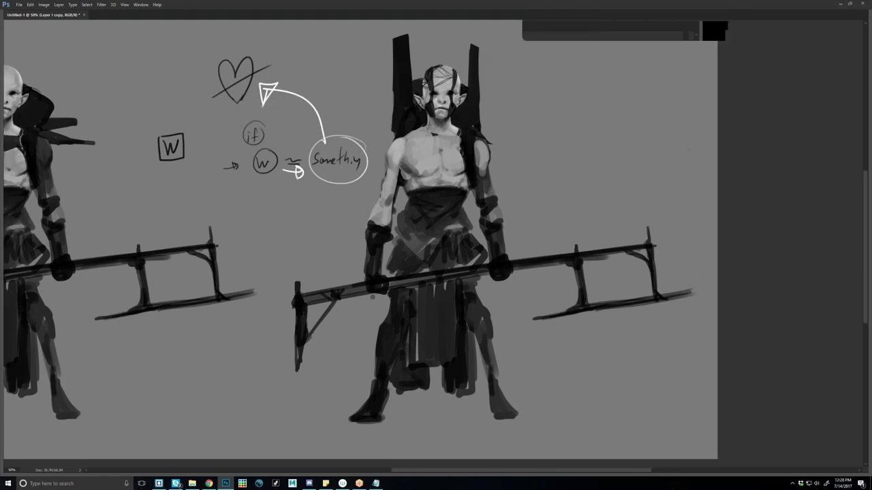
pyautogui.hotkey('ctrl', 'alt', 'z')
pyautogui.hotkey('ctrl', 'alt', 'z')
pyautogui.hotkey('ctrl', 'alt', 'z')
pyautogui.hotkey('ctrl', 'alt', 'z')
pyautogui.hotkey('ctrl', 'alt', 'z')
pyautogui.moveTo(368, 239); pyautogui.dragTo(387, 229)
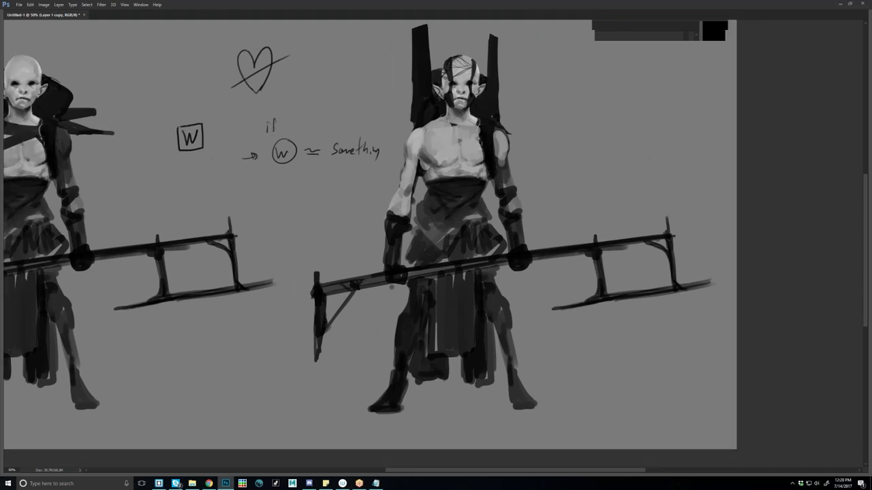
# Write a white heart followed by "= 2" below the circled W line.
pyautogui.moveTo(401, 276); pyautogui.dragTo(402, 288)
pyautogui.moveTo(277, 225)
pyautogui.mouseDown()
pyautogui.moveTo(283, 213)
pyautogui.moveTo(282, 226)
pyautogui.mouseUp()
pyautogui.moveTo(304, 211); pyautogui.dragTo(314, 211)
pyautogui.moveTo(303, 215); pyautogui.dragTo(315, 215)
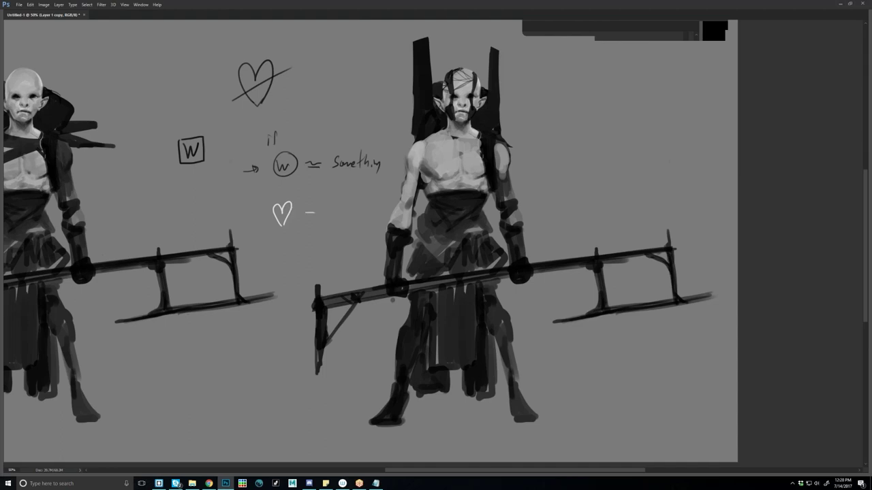
pyautogui.hotkey('ctrl', 'z')
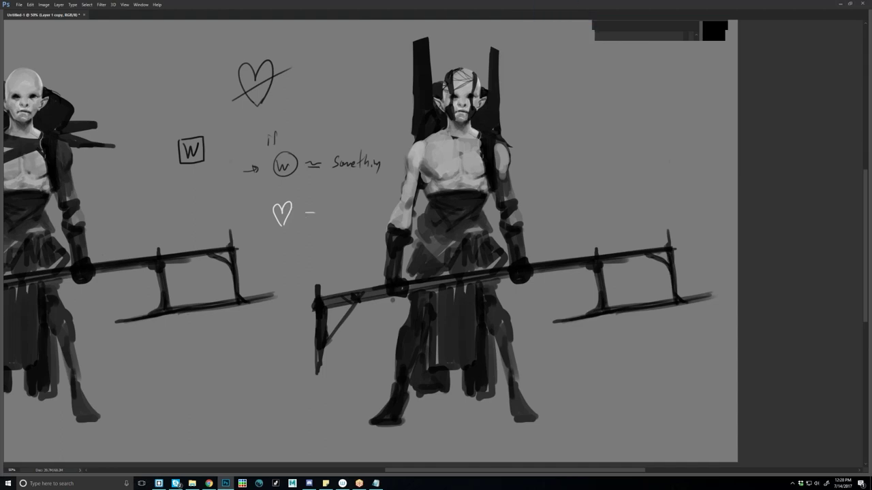
pyautogui.moveTo(340, 207); pyautogui.dragTo(349, 219)
# Cross out "something" in white and write a heart with "-1" above it.
pyautogui.moveTo(337, 155); pyautogui.dragTo(376, 170)
pyautogui.moveTo(333, 171)
pyautogui.mouseDown()
pyautogui.moveTo(381, 150)
pyautogui.moveTo(342, 143)
pyautogui.mouseUp()
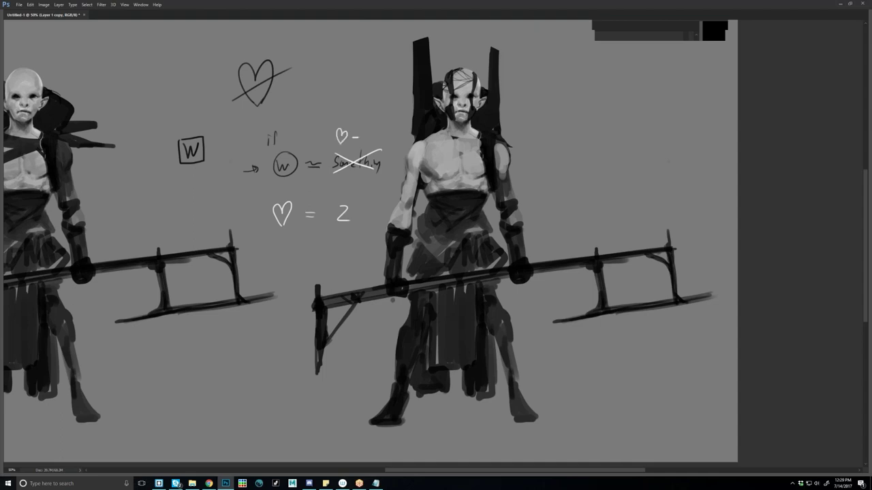
pyautogui.moveTo(364, 134); pyautogui.dragTo(363, 143)
# Try framing the circled W with a white square and painting over the heart note beside it.
pyautogui.moveTo(274, 153)
pyautogui.mouseDown()
pyautogui.moveTo(274, 171)
pyautogui.moveTo(295, 173)
pyautogui.mouseUp()
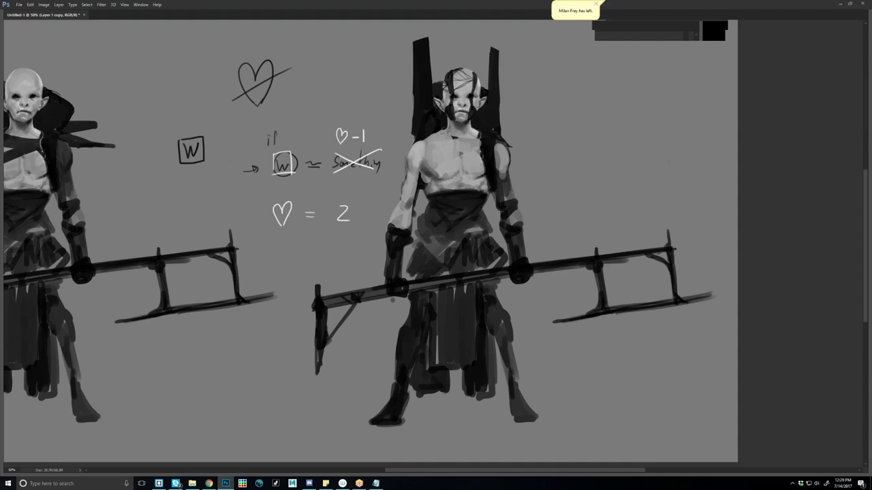
pyautogui.moveTo(329, 144)
pyautogui.mouseDown()
pyautogui.moveTo(370, 131)
pyautogui.moveTo(331, 146)
pyautogui.mouseUp()
pyautogui.hotkey('ctrl', 'alt', 'z')
pyautogui.hotkey('ctrl', 'alt', 'z')
pyautogui.hotkey('ctrl', 'alt', 'z')
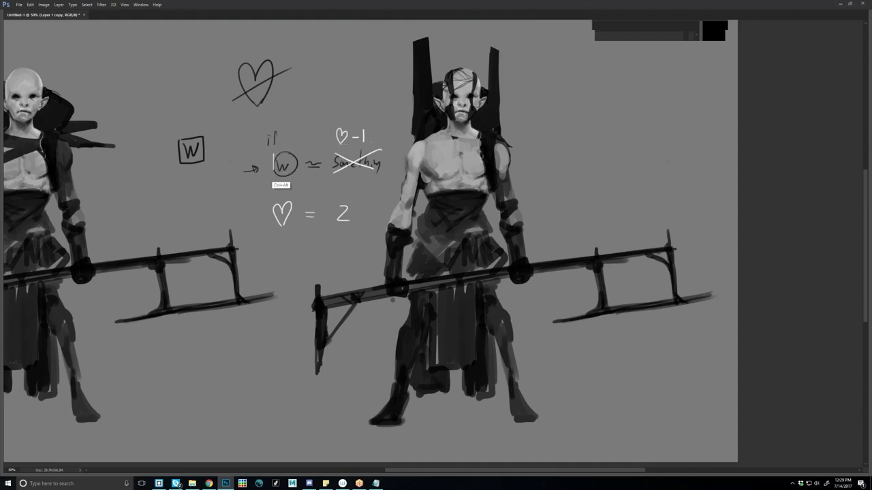
pyautogui.hotkey('ctrl', 'alt', 'z')
pyautogui.moveTo(324, 165); pyautogui.dragTo(347, 122)
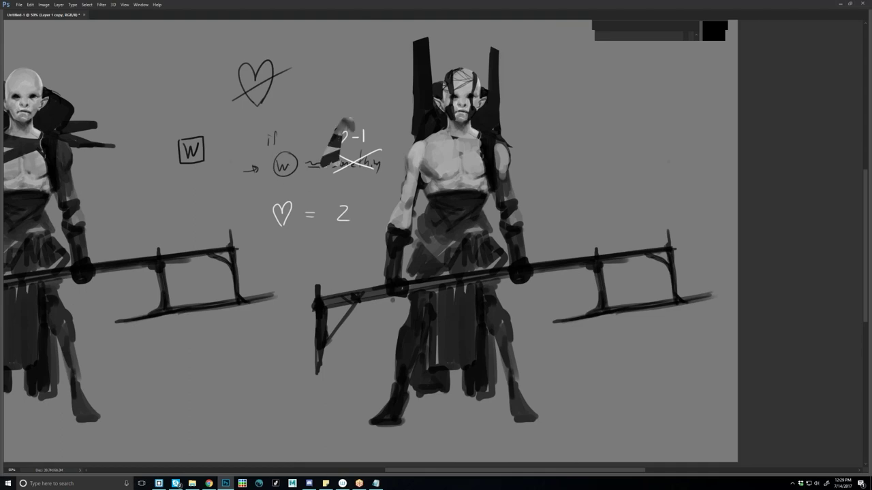
pyautogui.hotkey('ctrl', 'alt', 'z')
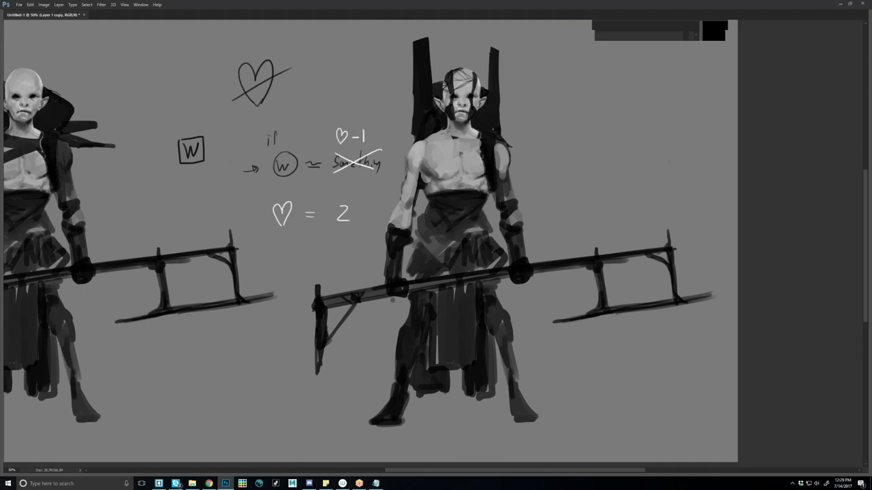
# Replace the crossed-out word with a heart and "-1", redraw the equals sign and box the expression.
pyautogui.moveTo(341, 135)
pyautogui.mouseDown()
pyautogui.moveTo(344, 165)
pyautogui.moveTo(363, 134)
pyautogui.moveTo(335, 171)
pyautogui.moveTo(339, 155)
pyautogui.mouseUp()
pyautogui.moveTo(353, 163); pyautogui.dragTo(369, 168)
pyautogui.moveTo(308, 161); pyautogui.dragTo(320, 161)
pyautogui.moveTo(310, 167); pyautogui.dragTo(321, 166)
pyautogui.moveTo(350, 141)
pyautogui.mouseDown()
pyautogui.moveTo(380, 140)
pyautogui.moveTo(328, 176)
pyautogui.mouseUp()
pyautogui.moveTo(382, 138); pyautogui.dragTo(372, 179)
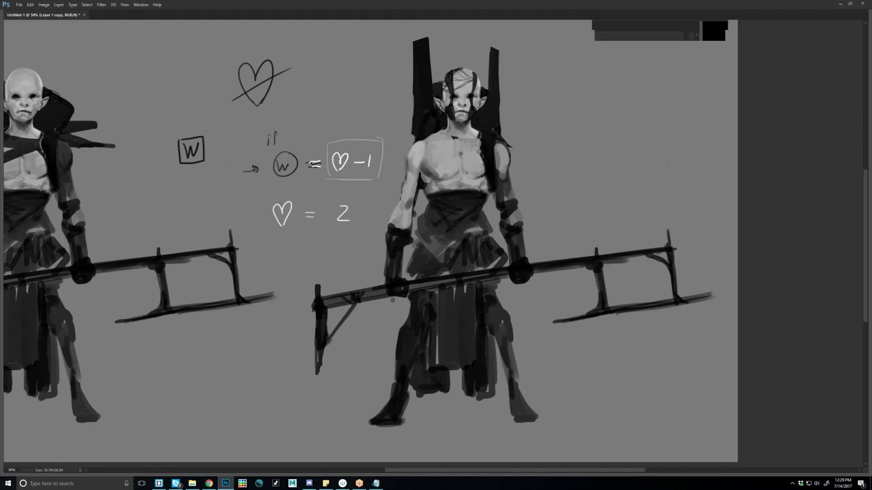
# Add a short vertical stroke after "if" and a downward arrow above the boxed heart expression.
pyautogui.moveTo(329, 215); pyautogui.dragTo(284, 226)
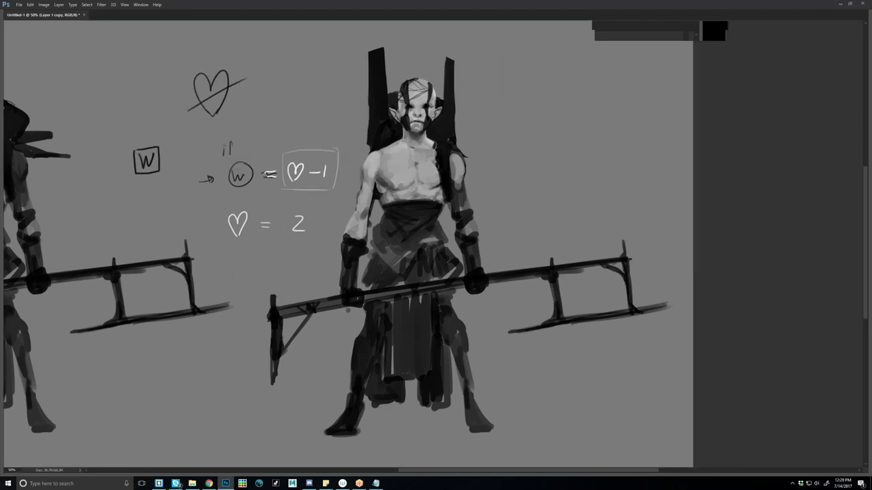
pyautogui.moveTo(241, 145); pyautogui.dragTo(241, 157)
pyautogui.moveTo(305, 124); pyautogui.dragTo(311, 137)
pyautogui.moveTo(417, 164); pyautogui.dragTo(368, 162)
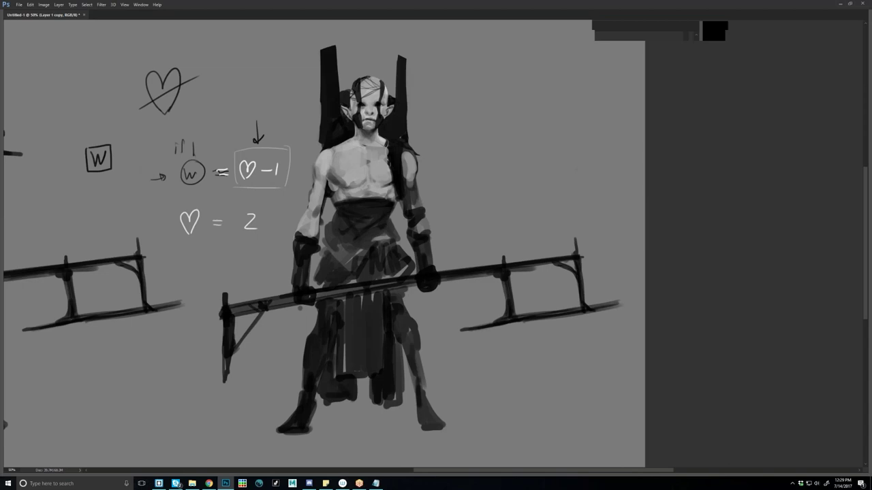
pyautogui.moveTo(368, 161); pyautogui.dragTo(388, 174)
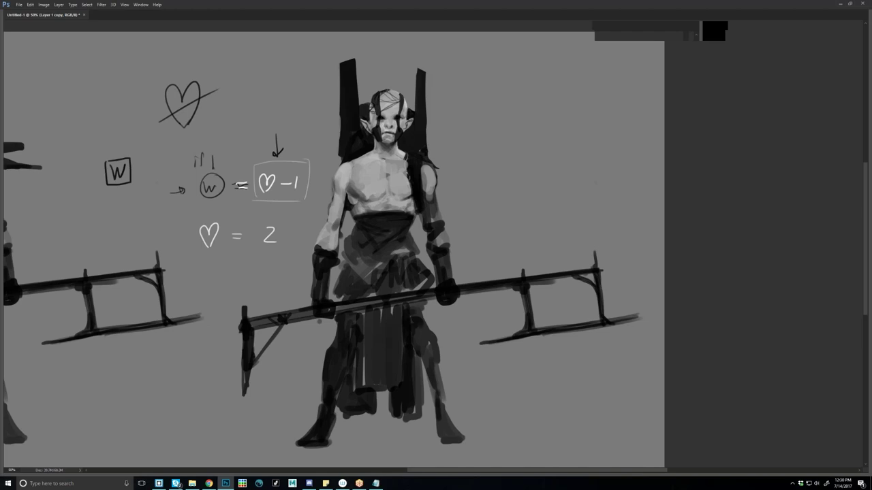
pyautogui.moveTo(319, 321); pyautogui.dragTo(391, 331)
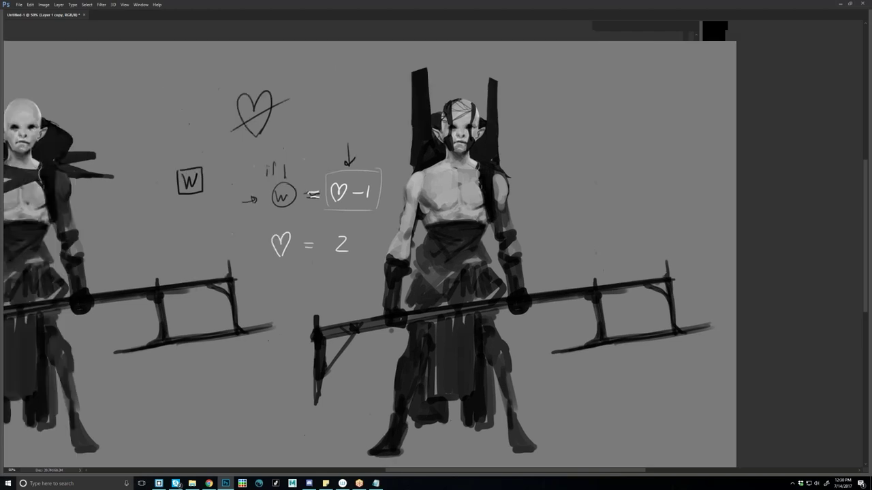
# Try scribbling rows of wavy placeholder text above the arrow over the boxed expression.
pyautogui.moveTo(307, 107); pyautogui.dragTo(388, 138)
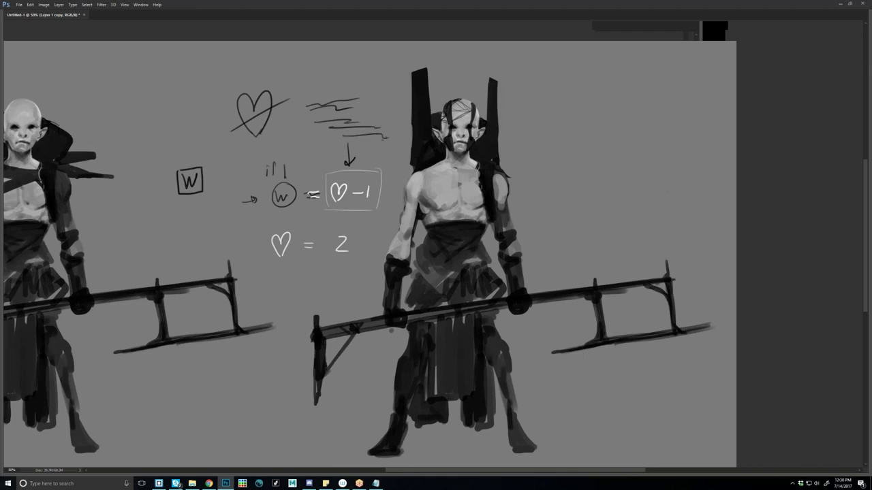
pyautogui.moveTo(300, 70)
pyautogui.mouseDown()
pyautogui.moveTo(338, 114)
pyautogui.moveTo(385, 146)
pyautogui.mouseUp()
pyautogui.hotkey('ctrl', 'alt', 'z')
pyautogui.hotkey('ctrl', 'alt', 'z')
pyautogui.hotkey('ctrl', 'alt', 'z')
pyautogui.hotkey('ctrl', 'alt', 'z')
pyautogui.hotkey('ctrl', 'alt', 'z')
pyautogui.hotkey('ctrl', 'alt', 'z')
pyautogui.hotkey('ctrl', 'alt', 'z')
pyautogui.moveTo(405, 213); pyautogui.dragTo(434, 193)
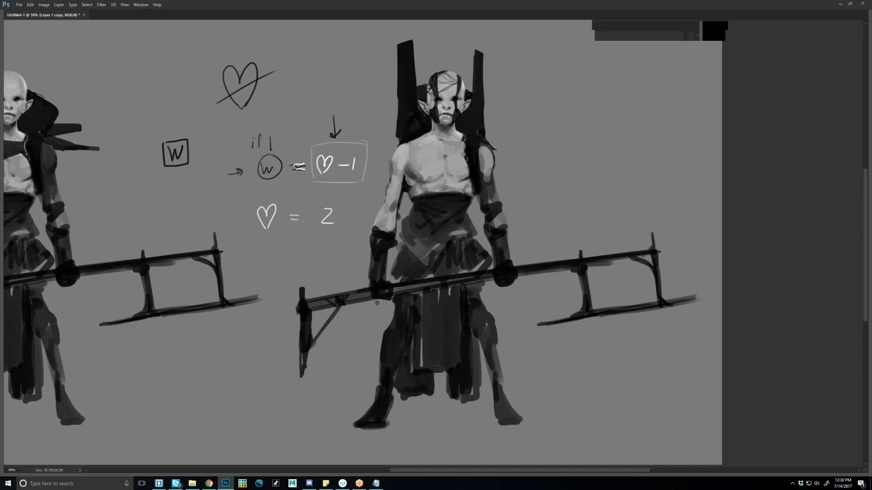
pyautogui.moveTo(377, 302); pyautogui.dragTo(349, 298)
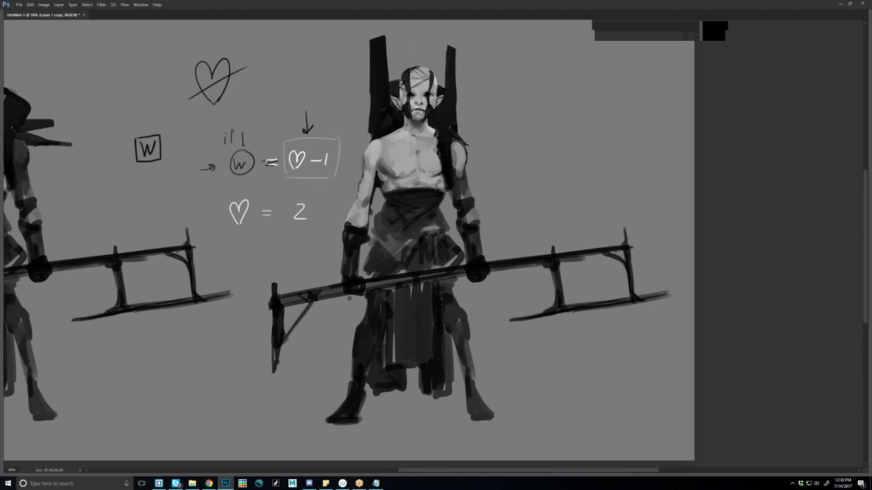
pyautogui.moveTo(294, 139); pyautogui.dragTo(295, 178)
pyautogui.moveTo(320, 142); pyautogui.dragTo(329, 165)
pyautogui.hotkey('ctrl', 'z')
pyautogui.moveTo(320, 163); pyautogui.dragTo(332, 139)
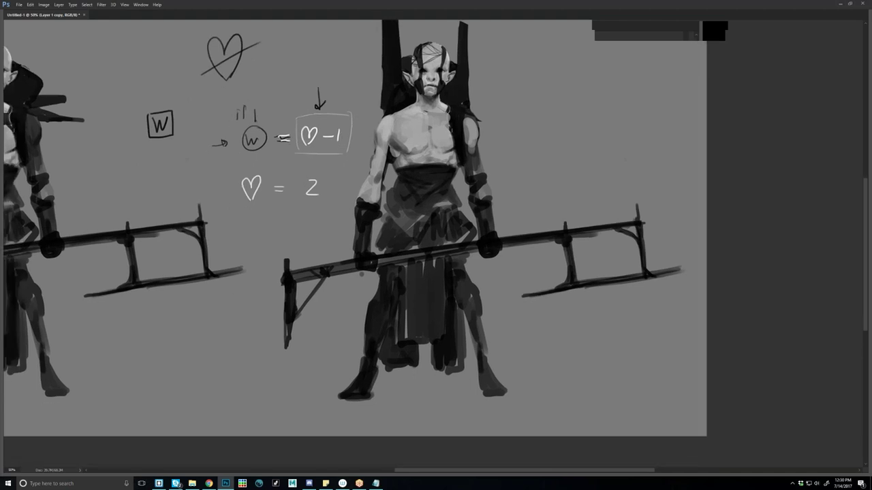
# Write "Console log" in white below the "= 2" line with a heart in parentheses underneath.
pyautogui.moveTo(264, 220); pyautogui.dragTo(261, 231)
pyautogui.moveTo(270, 226); pyautogui.dragTo(279, 231)
pyautogui.moveTo(285, 224); pyautogui.dragTo(282, 230)
pyautogui.moveTo(291, 225); pyautogui.dragTo(293, 230)
pyautogui.moveTo(298, 227); pyautogui.dragTo(323, 226)
pyautogui.moveTo(331, 224)
pyautogui.mouseDown()
pyautogui.moveTo(326, 239)
pyautogui.moveTo(281, 252)
pyautogui.moveTo(312, 253)
pyautogui.moveTo(295, 251)
pyautogui.mouseUp()
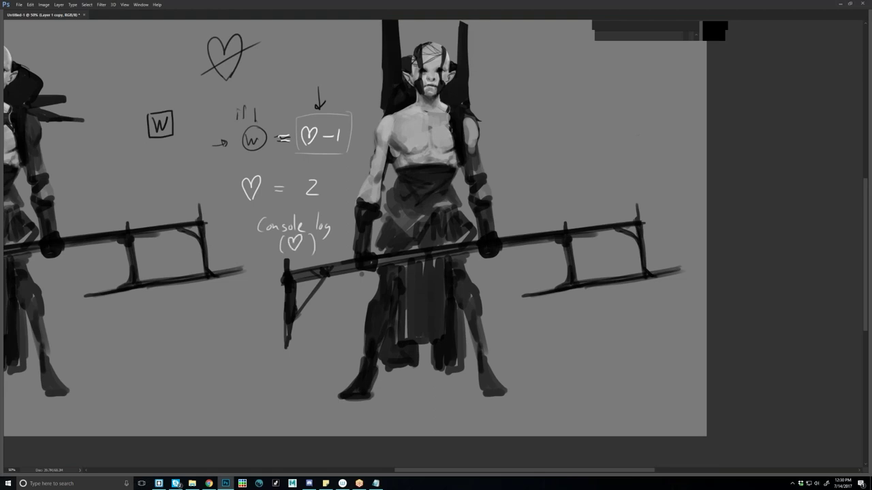
# Write a column below the console log note with a 2, squiggles and a vertical line.
pyautogui.moveTo(258, 298); pyautogui.dragTo(277, 254)
pyautogui.moveTo(274, 254); pyautogui.dragTo(282, 260)
pyautogui.moveTo(275, 264); pyautogui.dragTo(281, 264)
pyautogui.moveTo(277, 269); pyautogui.dragTo(277, 309)
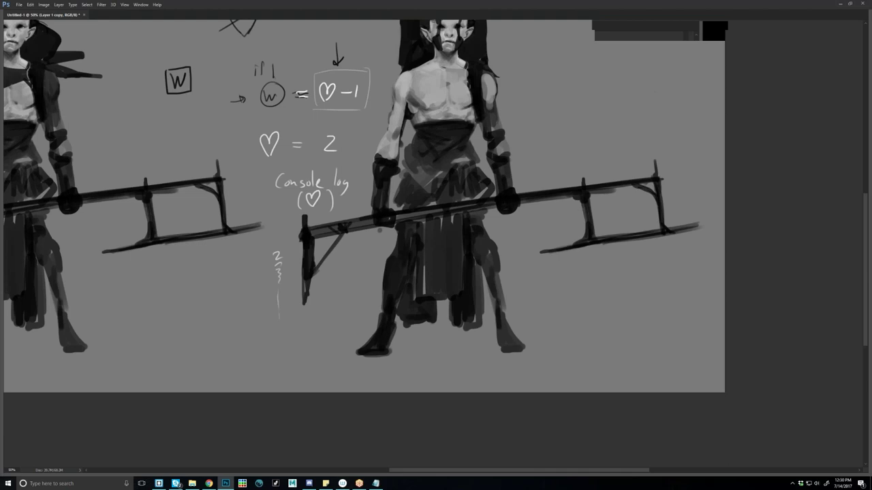
pyautogui.moveTo(280, 363); pyautogui.dragTo(272, 392)
pyautogui.moveTo(318, 217); pyautogui.dragTo(312, 264)
# Undo the column and part of the console log note, and redo those strokes.
pyautogui.hotkey('ctrl', 'alt', 'z')
pyautogui.hotkey('ctrl', 'alt', 'z')
pyautogui.hotkey('ctrl', 'alt', 'z')
pyautogui.hotkey('ctrl', 'alt', 'z')
pyautogui.hotkey('ctrl', 'alt', 'z')
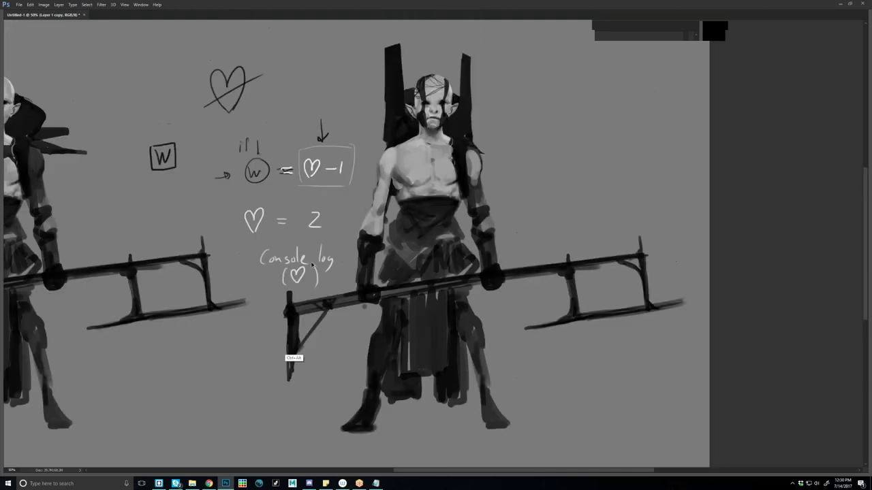
pyautogui.hotkey('ctrl', 'alt', 'z')
pyautogui.hotkey('ctrl', 'alt', 'z')
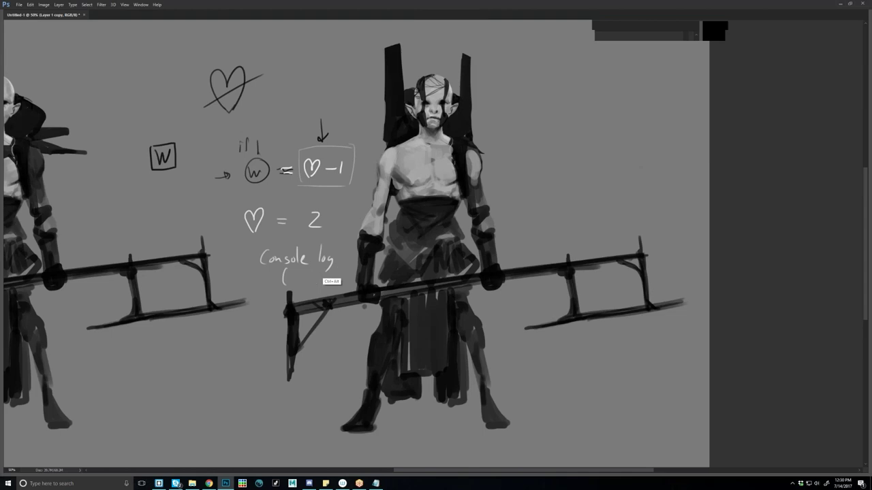
pyautogui.hotkey('ctrl', 'shift', 'z')
pyautogui.hotkey('ctrl', 'shift', 'z')
pyautogui.hotkey('ctrl', 'shift', 'z')
pyautogui.hotkey('ctrl', 'shift', 'z')
pyautogui.hotkey('ctrl', 'shift', 'z')
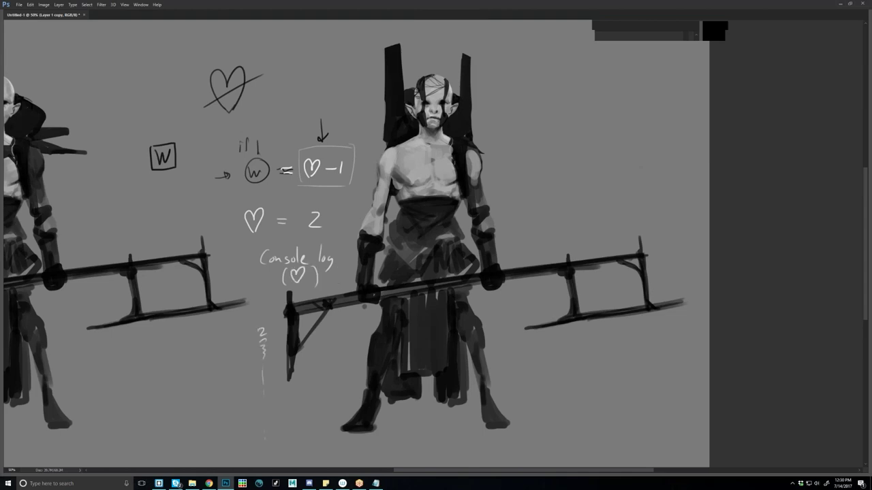
# Add short white strokes beside the lower part of the column and extend them towards the first figure.
pyautogui.moveTo(250, 384); pyautogui.dragTo(260, 458)
pyautogui.moveTo(260, 457); pyautogui.dragTo(265, 431)
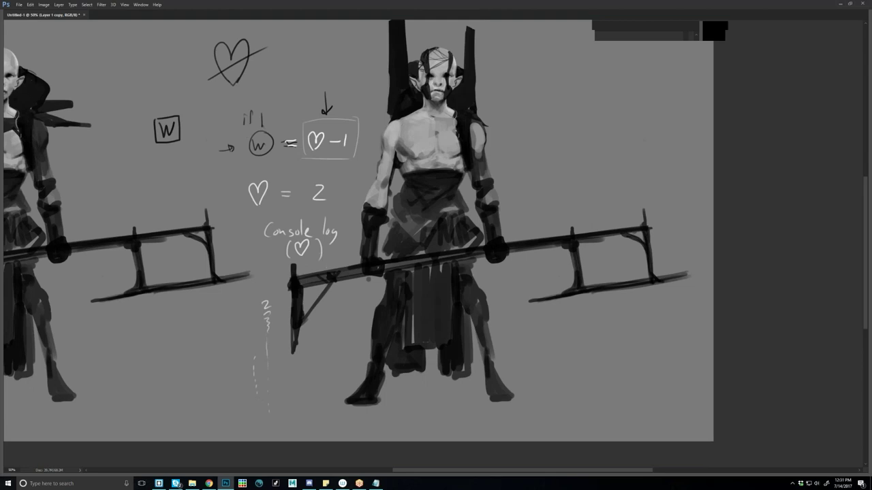
pyautogui.moveTo(235, 360); pyautogui.dragTo(232, 361)
pyautogui.moveTo(211, 366)
pyautogui.mouseDown()
pyautogui.moveTo(218, 365)
pyautogui.moveTo(199, 372)
pyautogui.mouseUp()
pyautogui.moveTo(185, 369); pyautogui.dragTo(190, 368)
pyautogui.moveTo(170, 371); pyautogui.dragTo(181, 369)
# Erase the column with its side strokes, the heart before "= 2" and the console log note.
pyautogui.moveTo(263, 409); pyautogui.dragTo(266, 305)
pyautogui.moveTo(171, 371); pyautogui.dragTo(237, 366)
pyautogui.moveTo(258, 184); pyautogui.dragTo(271, 223)
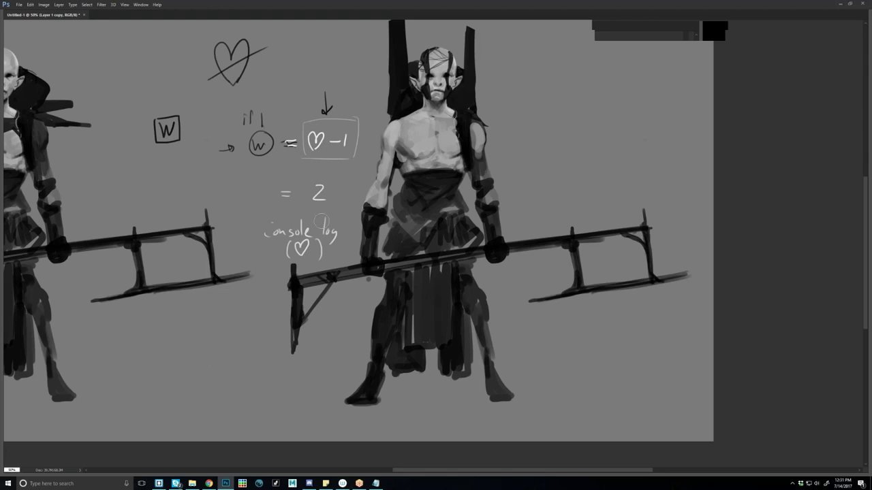
pyautogui.hotkey('ctrl', 'alt', 'z')
pyautogui.hotkey('ctrl', 'alt', 'z')
pyautogui.hotkey('ctrl', 'alt', 'z')
pyautogui.hotkey('ctrl', 'alt', 'z')
pyautogui.hotkey('ctrl', 'alt', 'z')
pyautogui.hotkey('ctrl', 'alt', 'z')
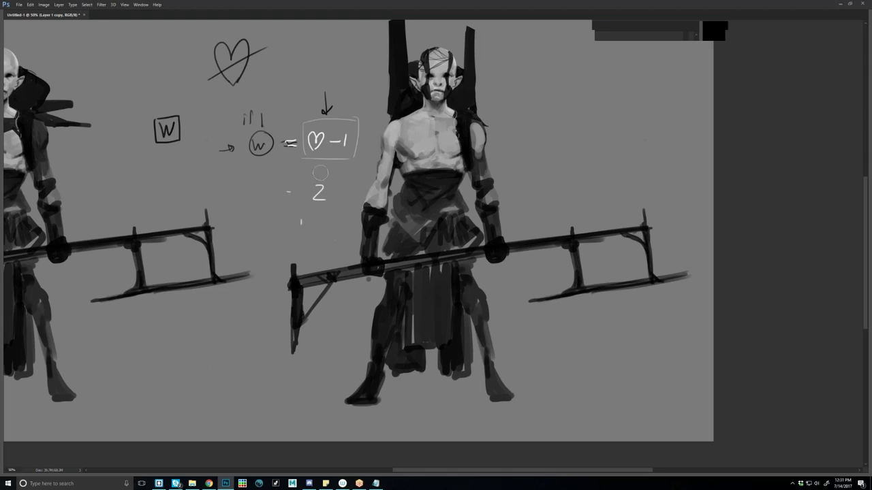
# Erase the "= 2" line, the circled W, the boxed heart expression and the arrows around them.
pyautogui.hotkey('ctrl', 'alt', 'z')
pyautogui.hotkey('ctrl', 'alt', 'z')
pyautogui.hotkey('ctrl', 'alt', 'z')
pyautogui.hotkey('ctrl', 'alt', 'z')
pyautogui.hotkey('ctrl', 'alt', 'z')
pyautogui.hotkey('ctrl', 'alt', 'z')
pyautogui.hotkey('ctrl', 'alt', 'z')
pyautogui.hotkey('ctrl', 'alt', 'z')
pyautogui.hotkey('ctrl', 'alt', 'z')
pyautogui.hotkey('ctrl', 'alt', 'z')
pyautogui.hotkey('ctrl', 'alt', 'z')
pyautogui.hotkey('ctrl', 'alt', 'z')
pyautogui.hotkey('ctrl', 'alt', 'z')
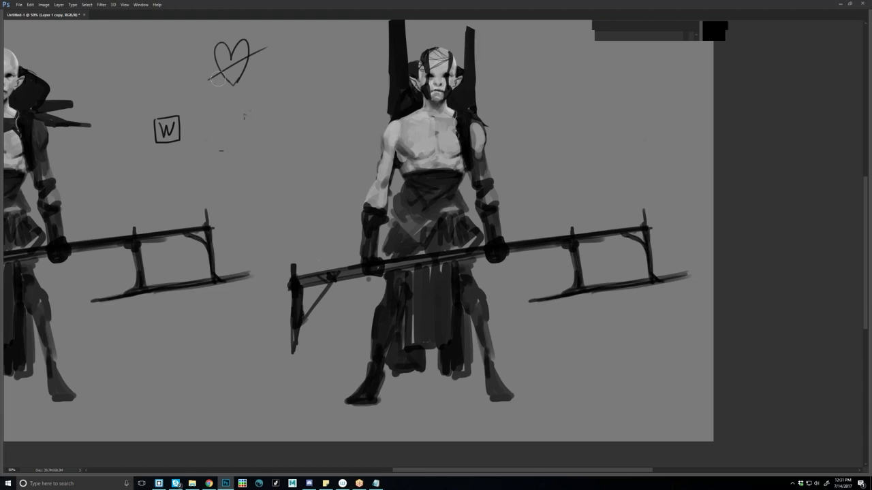
# Undo the crossed-out heart and boxed W note strokes above the space between the two figures.
pyautogui.hotkey('ctrl', 'alt', 'z')
pyautogui.hotkey('ctrl', 'alt', 'z')
pyautogui.hotkey('ctrl', 'alt', 'z')
pyautogui.hotkey('ctrl', 'alt', 'z')
pyautogui.hotkey('ctrl', 'alt', 'z')
pyautogui.hotkey('ctrl', 'alt', 'z')
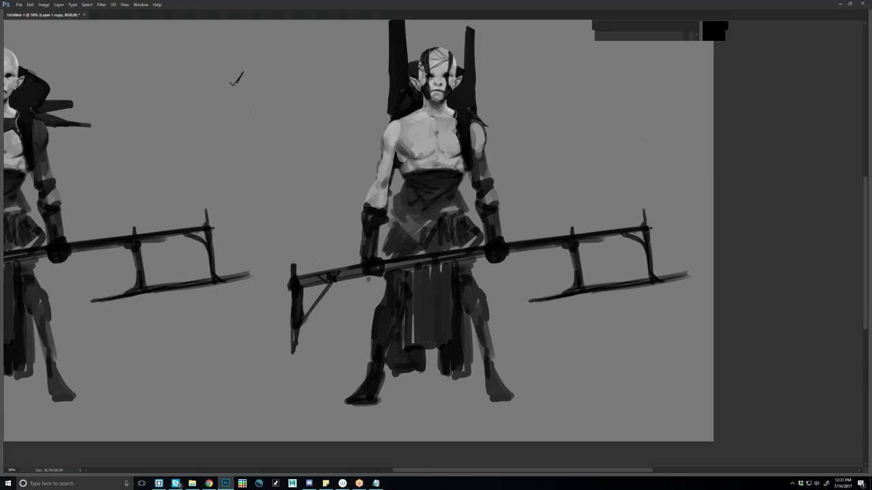
pyautogui.hotkey('ctrl', 'alt', 'z')
pyautogui.hotkey('ctrl', 'alt', 'z')
# Paint light skin tones down the middle of the second figure's chest and across the pectorals, undoing one stroke.
pyautogui.moveTo(369, 279); pyautogui.dragTo(320, 343)
pyautogui.press('alt')
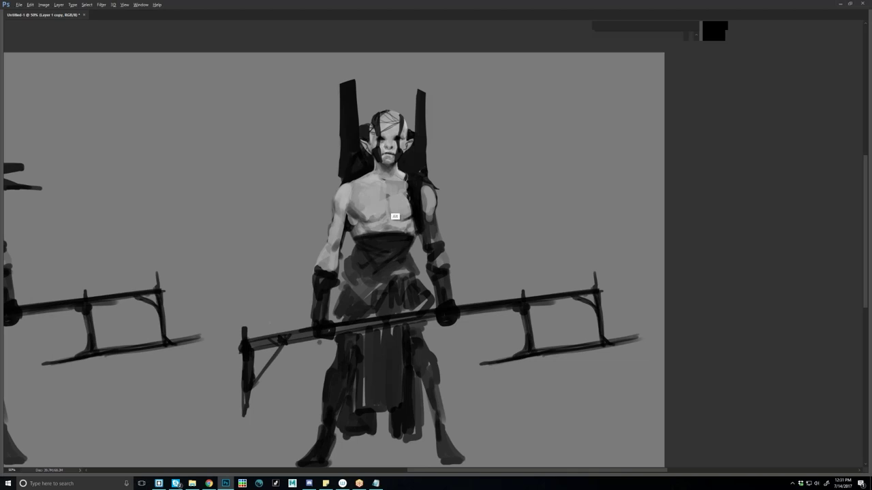
pyautogui.moveTo(396, 183); pyautogui.dragTo(405, 197)
pyautogui.moveTo(371, 181)
pyautogui.mouseDown()
pyautogui.moveTo(386, 192)
pyautogui.moveTo(376, 225)
pyautogui.moveTo(392, 226)
pyautogui.moveTo(357, 236)
pyautogui.moveTo(349, 216)
pyautogui.mouseUp()
pyautogui.hotkey('ctrl', 'z')
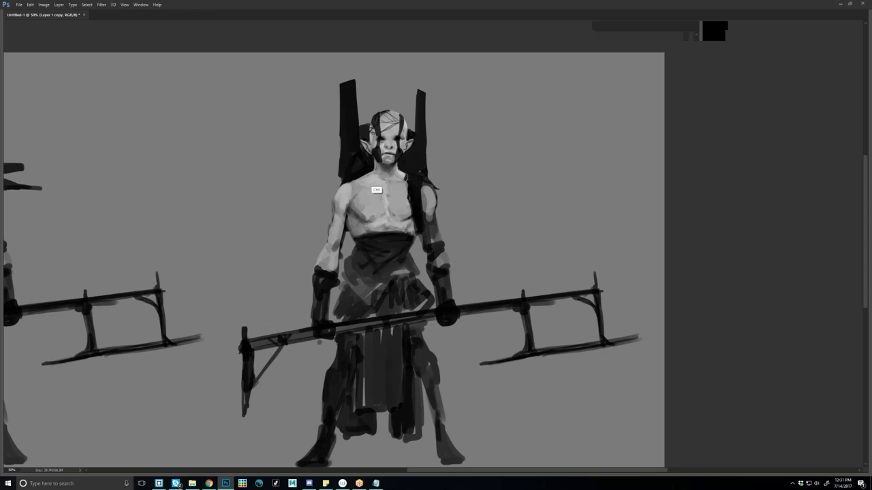
pyautogui.moveTo(357, 180)
pyautogui.mouseDown()
pyautogui.moveTo(353, 209)
pyautogui.moveTo(400, 214)
pyautogui.mouseUp()
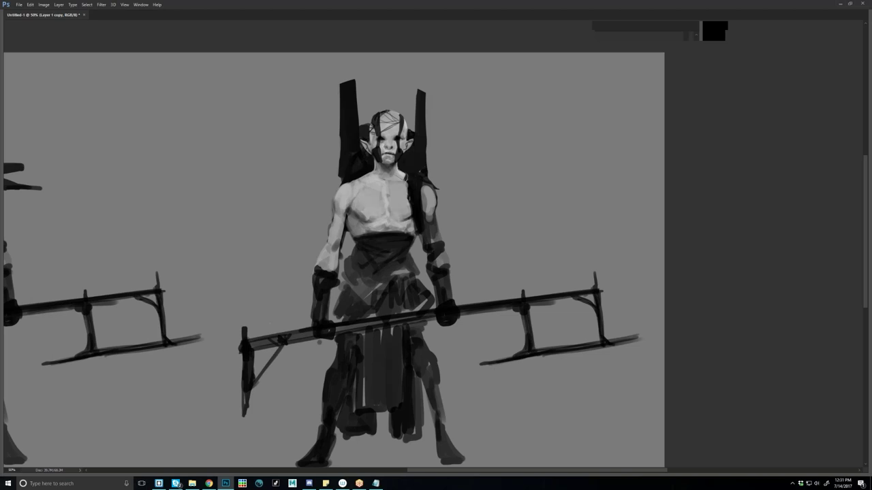
# Brush brighter highlights on the second figure's collarbones, upper sternum and lower ribs.
pyautogui.moveTo(390, 183)
pyautogui.mouseDown()
pyautogui.moveTo(397, 188)
pyautogui.moveTo(380, 187)
pyautogui.moveTo(384, 178)
pyautogui.mouseUp()
pyautogui.moveTo(380, 214); pyautogui.dragTo(408, 225)
pyautogui.moveTo(397, 180)
pyautogui.mouseDown()
pyautogui.moveTo(404, 190)
pyautogui.moveTo(389, 193)
pyautogui.mouseUp()
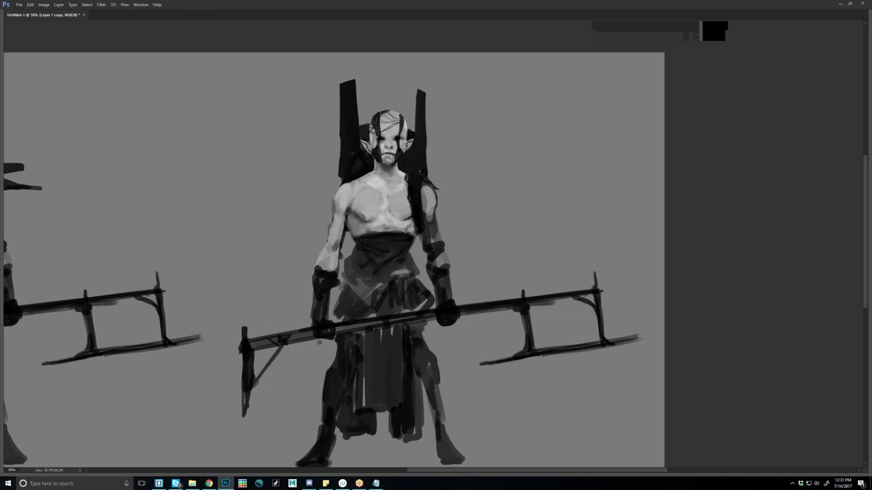
pyautogui.moveTo(398, 184); pyautogui.dragTo(388, 193)
# Refine the light shading on the second figure's lower ribs, neck base, shoulder and upper arm.
pyautogui.hotkey('ctrl', 'shift', 'z')
pyautogui.hotkey('ctrl', 'shift', 'z')
pyautogui.hotkey('ctrl', 'shift', 'z')
pyautogui.moveTo(360, 221); pyautogui.dragTo(371, 225)
pyautogui.moveTo(377, 178)
pyautogui.mouseDown()
pyautogui.moveTo(377, 188)
pyautogui.moveTo(381, 178)
pyautogui.mouseUp()
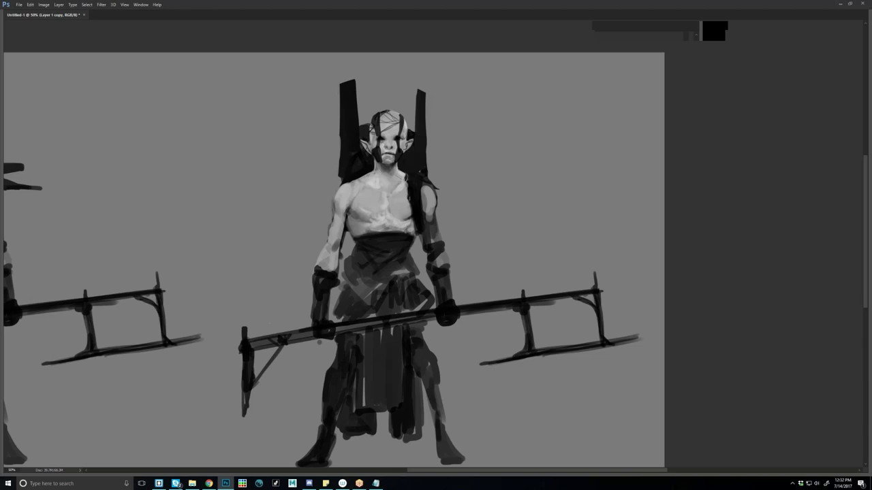
pyautogui.moveTo(365, 190)
pyautogui.mouseDown()
pyautogui.moveTo(369, 201)
pyautogui.moveTo(350, 193)
pyautogui.mouseUp()
pyautogui.moveTo(340, 204); pyautogui.dragTo(338, 215)
# Paint a dark collar band around the base of the second figure's neck, reaching to the dark shoulder piece.
pyautogui.hotkey('ctrl', '-')
pyautogui.hotkey('ctrl', '-')
pyautogui.hotkey('ctrl', '+')
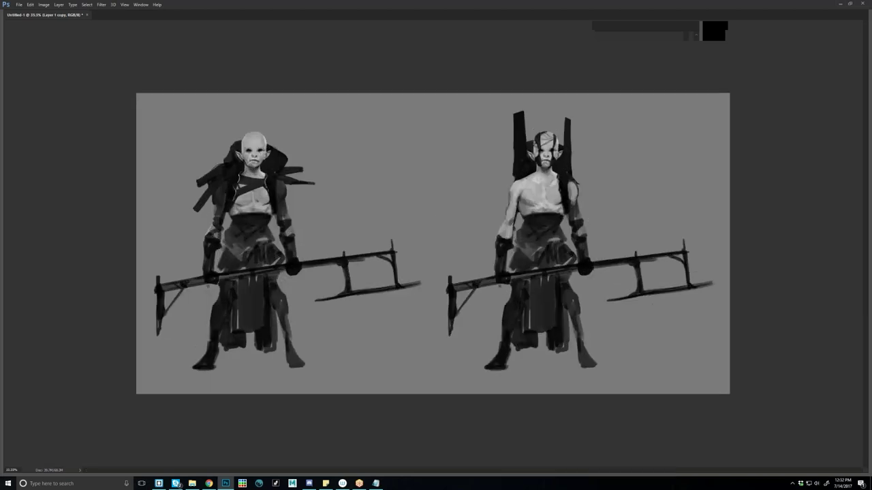
pyautogui.hotkey('ctrl', '+')
pyautogui.moveTo(502, 363); pyautogui.dragTo(490, 353)
pyautogui.moveTo(390, 142); pyautogui.dragTo(450, 158)
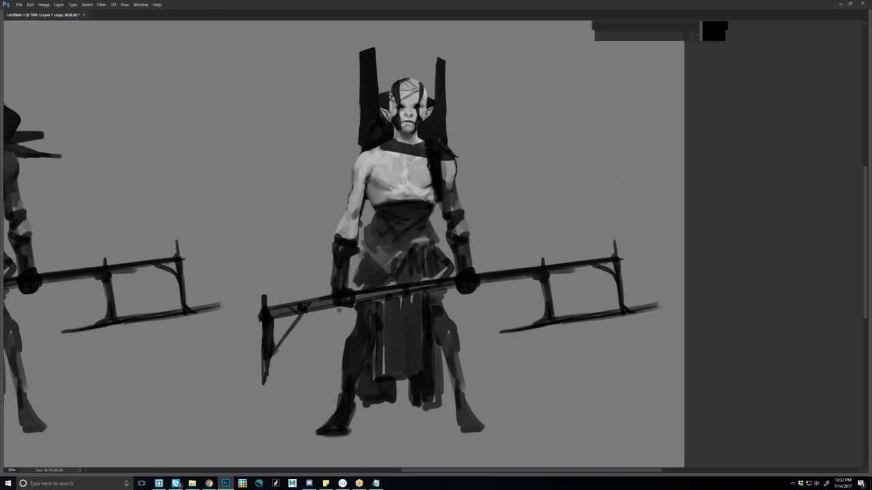
pyautogui.moveTo(397, 150)
pyautogui.mouseDown()
pyautogui.moveTo(422, 143)
pyautogui.moveTo(372, 149)
pyautogui.mouseUp()
# Touch up the dark strap beside the second figure's chest and draw light curved trim lines over the waist wrap.
pyautogui.moveTo(443, 158)
pyautogui.mouseDown()
pyautogui.moveTo(455, 164)
pyautogui.moveTo(451, 209)
pyautogui.mouseUp()
pyautogui.moveTo(444, 161); pyautogui.dragTo(433, 206)
pyautogui.hotkey('ctrl', 'z')
pyautogui.moveTo(380, 205)
pyautogui.mouseDown()
pyautogui.moveTo(407, 203)
pyautogui.moveTo(377, 260)
pyautogui.mouseUp()
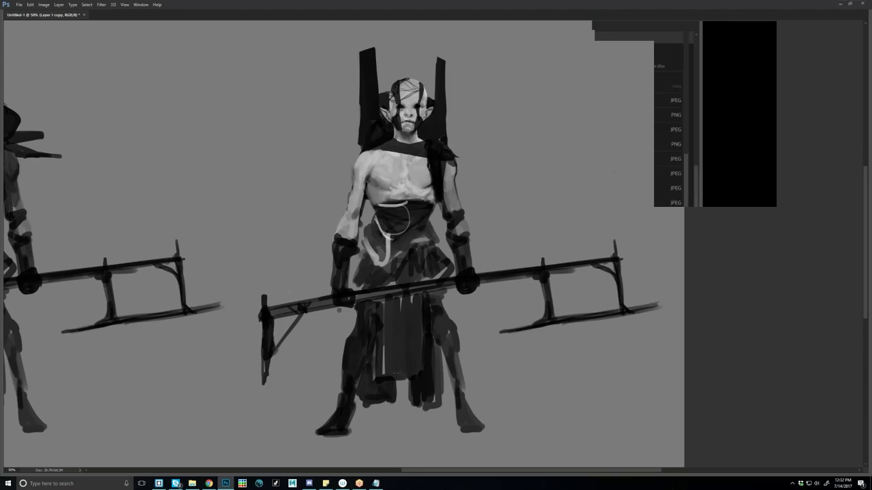
# Switch to Chrome to view the glowing blue motorcycle artwork and return to Photoshop.
pyautogui.hotkey('alt', 'Tab')
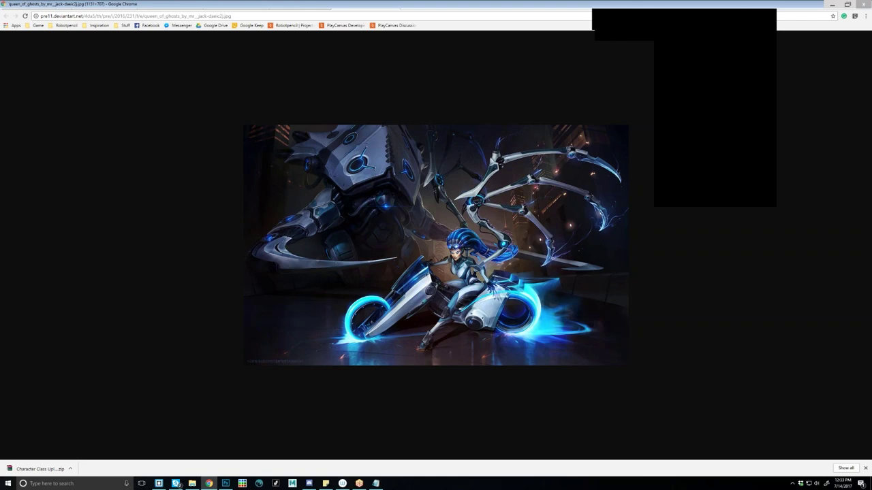
pyautogui.hotkey('alt', 'Tab')
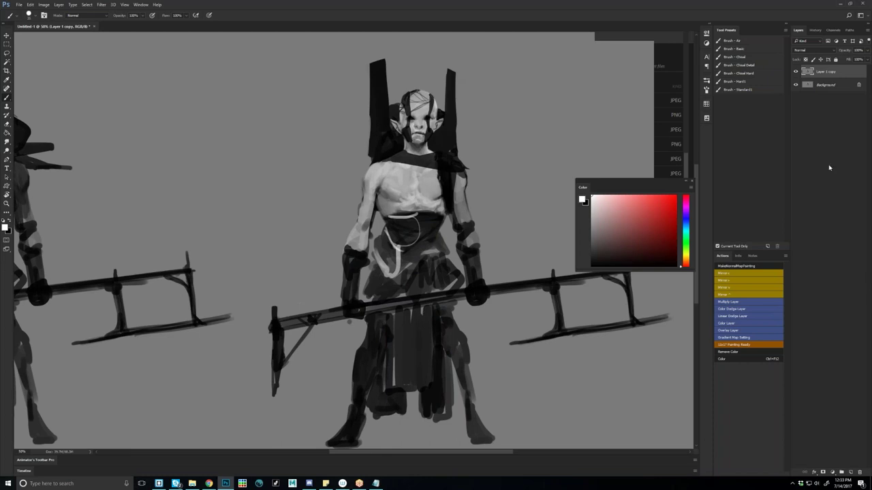
# Run the Color action to build a screen-mode glow layer with a black-blue-cyan-white gradient map, and add an empty clipped layer inside it.
pyautogui.hotkey('ctrl', 'F12')
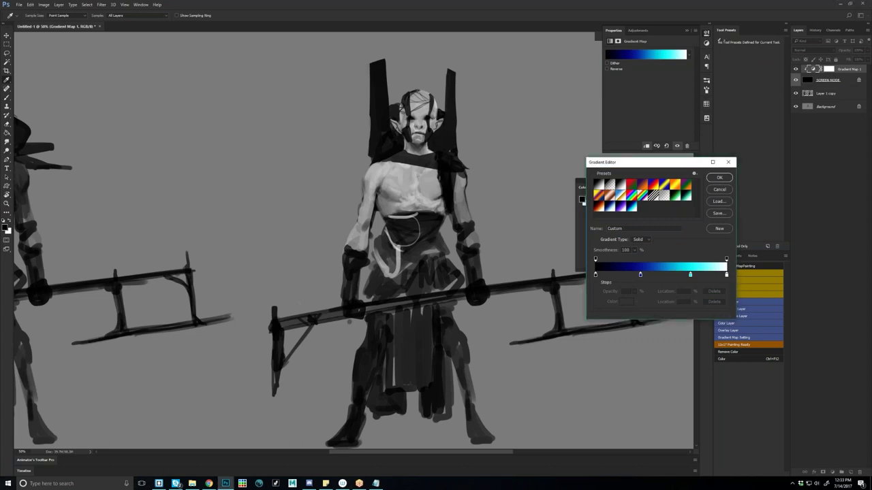
pyautogui.press('Return')
pyautogui.doubleClick(840, 81)
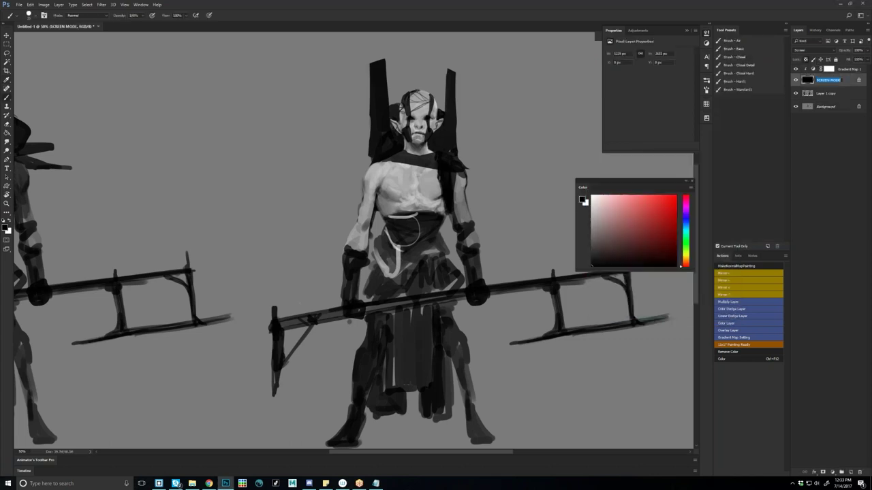
pyautogui.hotkey('ctrl', 'alt', 'shift', 'n')
pyautogui.press('x')
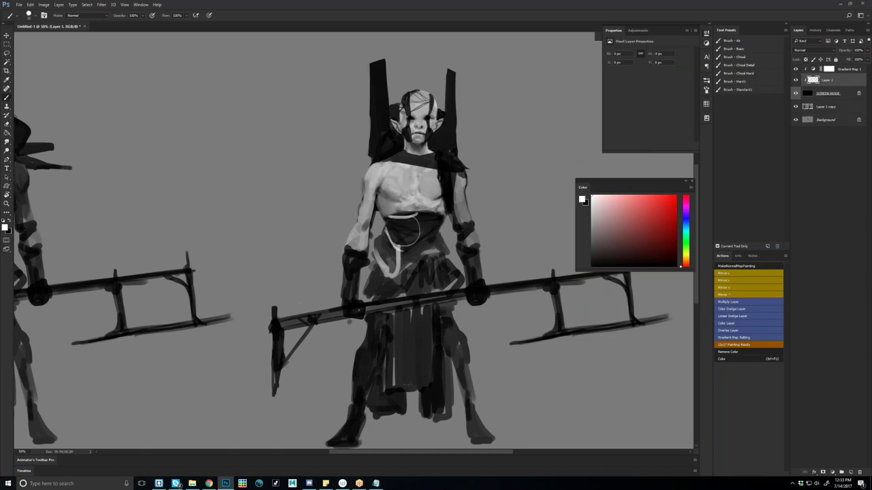
# Paint broad white glow strokes with an enlarged brush from the second figure's shoulder down along the arm.
pyautogui.moveTo(386, 139); pyautogui.dragTo(376, 164)
pyautogui.press(']')
pyautogui.press(']')
pyautogui.press(']')
pyautogui.press(']')
pyautogui.press(']')
pyautogui.press(']')
pyautogui.press(']')
pyautogui.press(']')
pyautogui.press(']')
pyautogui.press(']')
pyautogui.press(']')
pyautogui.press(']')
pyautogui.press(']')
pyautogui.moveTo(382, 160); pyautogui.dragTo(358, 199)
pyautogui.press(']')
pyautogui.press(']')
pyautogui.moveTo(395, 161); pyautogui.dragTo(309, 207)
pyautogui.moveTo(382, 192); pyautogui.dragTo(331, 306)
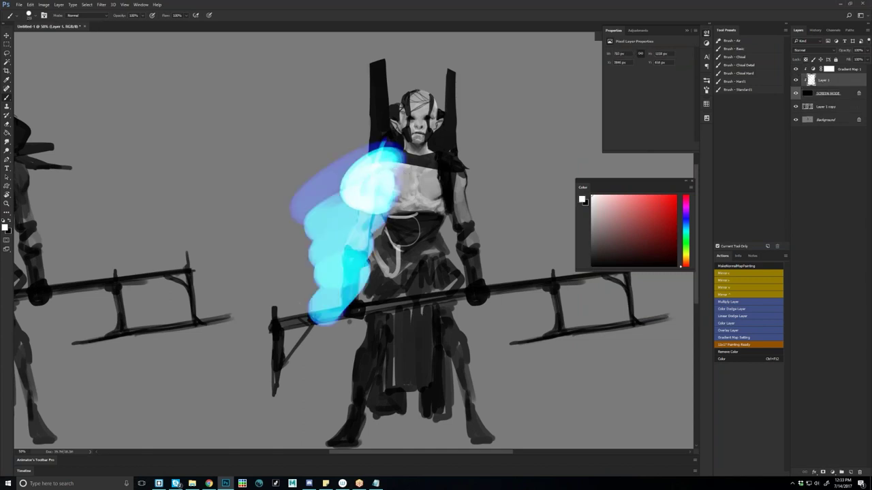
# Carve the glow beside the shoulder and arm into flame-like streaks with the Eraser.
pyautogui.press('e')
pyautogui.moveTo(405, 155)
pyautogui.mouseDown()
pyautogui.moveTo(321, 235)
pyautogui.moveTo(351, 275)
pyautogui.mouseUp()
pyautogui.press('r')
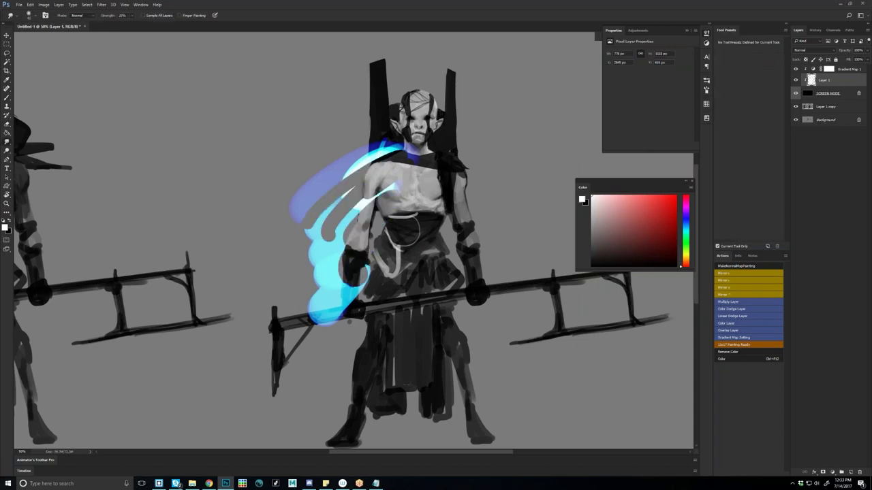
# Paint wide glow strokes along the second figure's polearm.
pyautogui.press('b')
pyautogui.moveTo(313, 310); pyautogui.dragTo(419, 281)
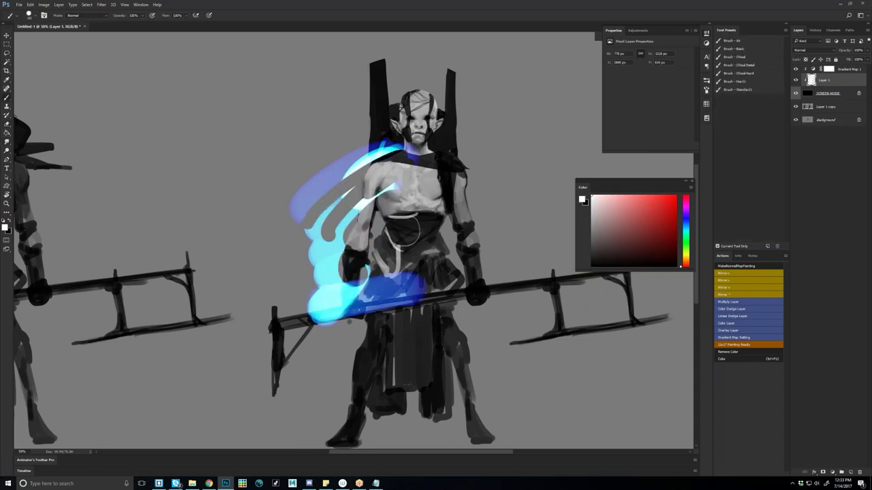
pyautogui.moveTo(249, 338); pyautogui.dragTo(528, 269)
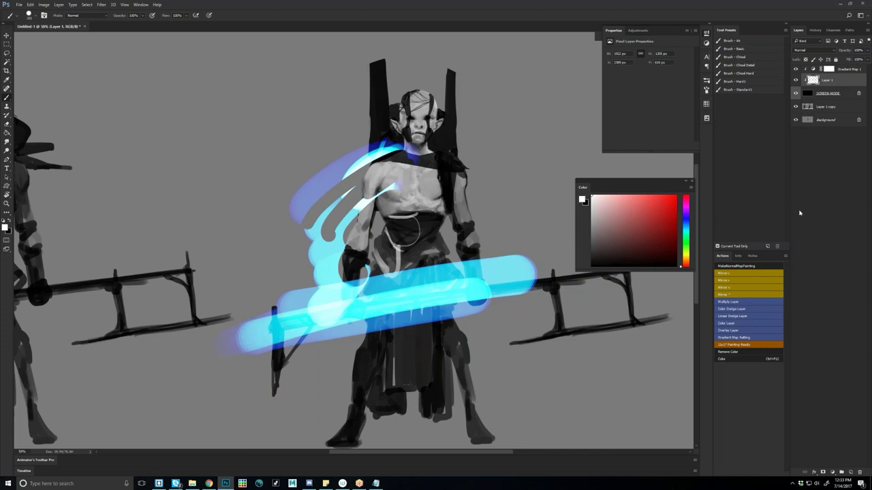
# Collapse the layer properties and delete the gradient map, painted glow and SCREEN MODE layers together.
pyautogui.click(687, 31)
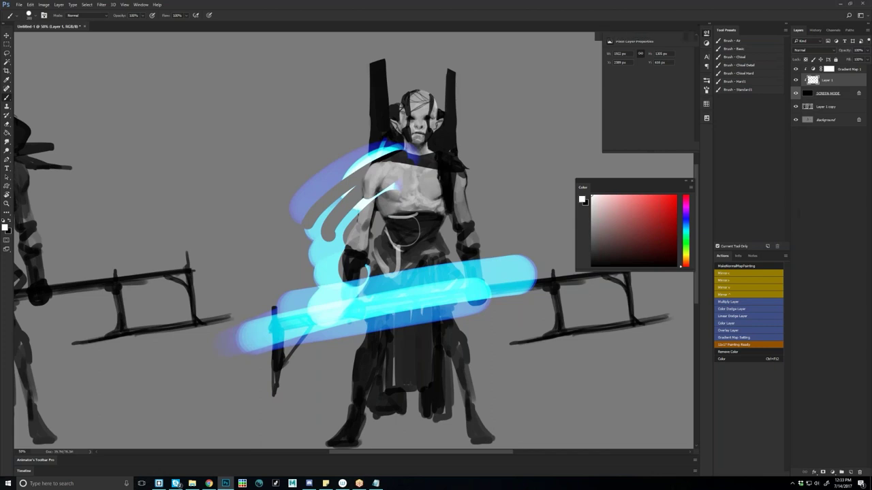
pyautogui.click(849, 70)
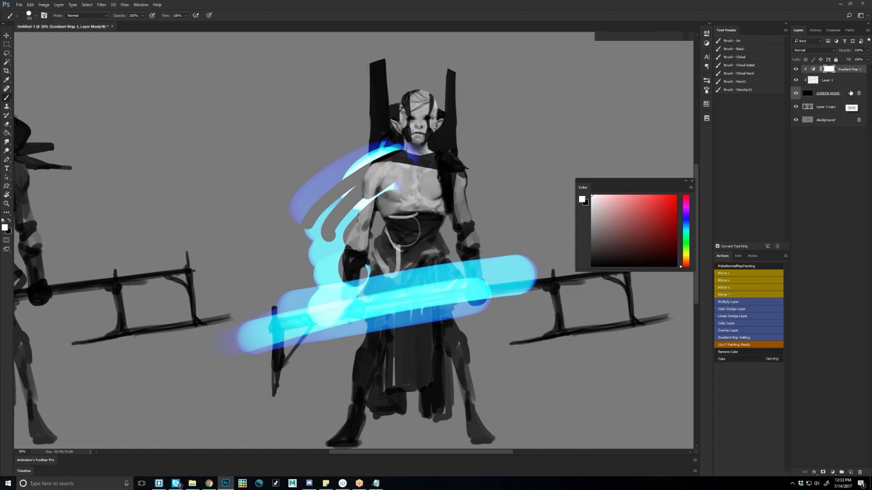
pyautogui.keyDown('shift'); pyautogui.click(850, 93); pyautogui.keyUp('shift')
pyautogui.press('Delete')
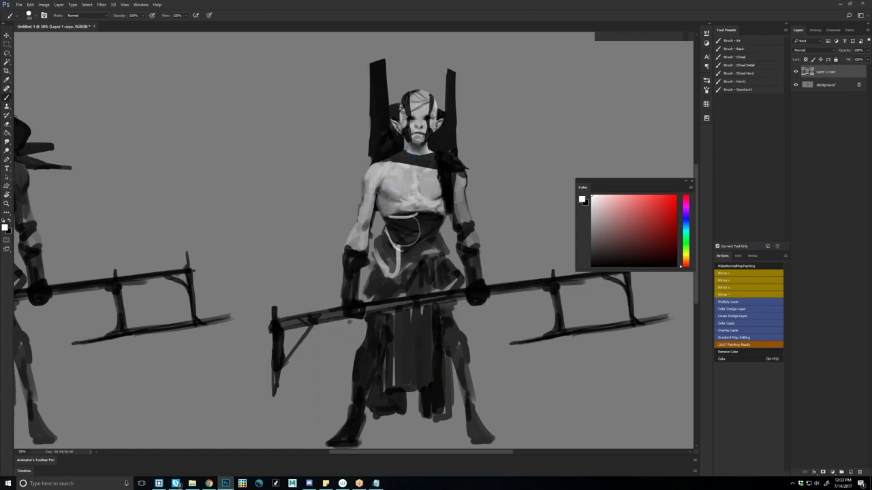
pyautogui.click(832, 471)
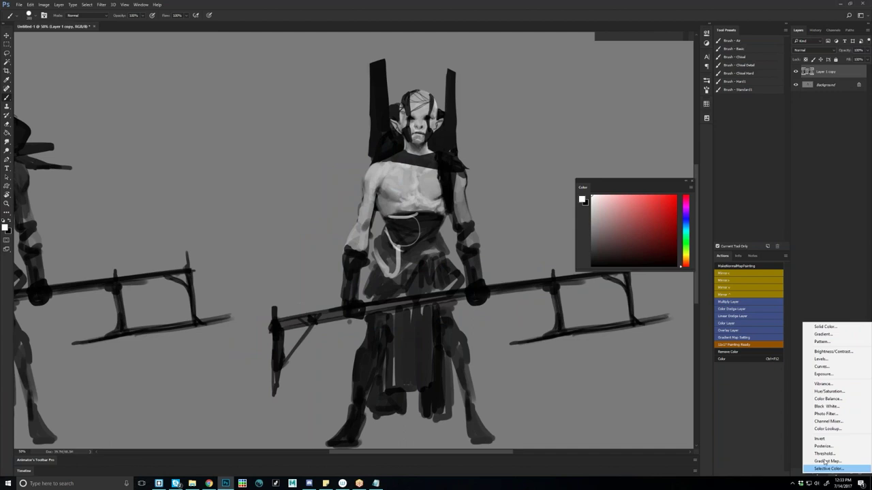
pyautogui.click(824, 454)
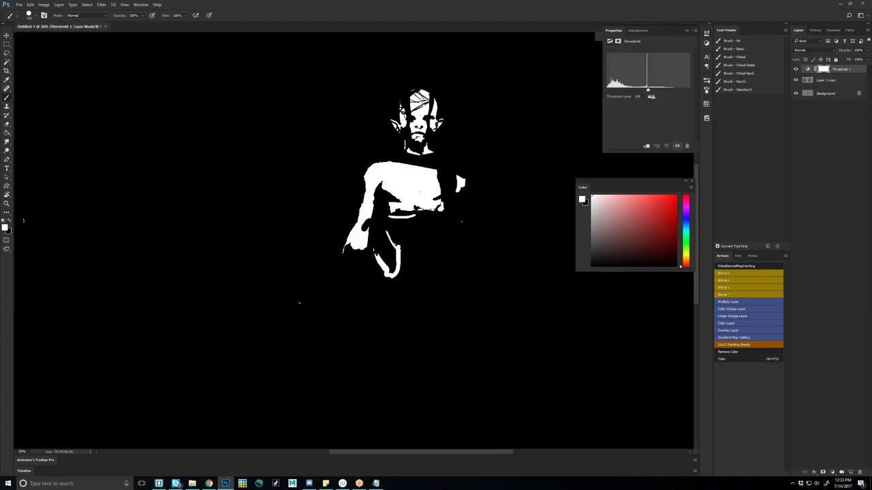
pyautogui.moveTo(808, 68); pyautogui.dragTo(839, 474)
pyautogui.hotkey('ctrl', 'z')
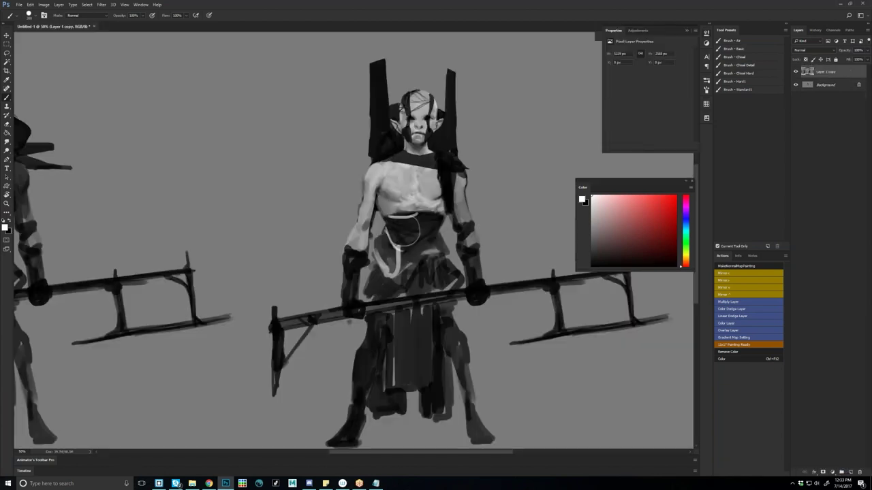
# Add a Gradient Map adjustment layer on top and fill a new layer beneath it with black.
pyautogui.click(840, 472)
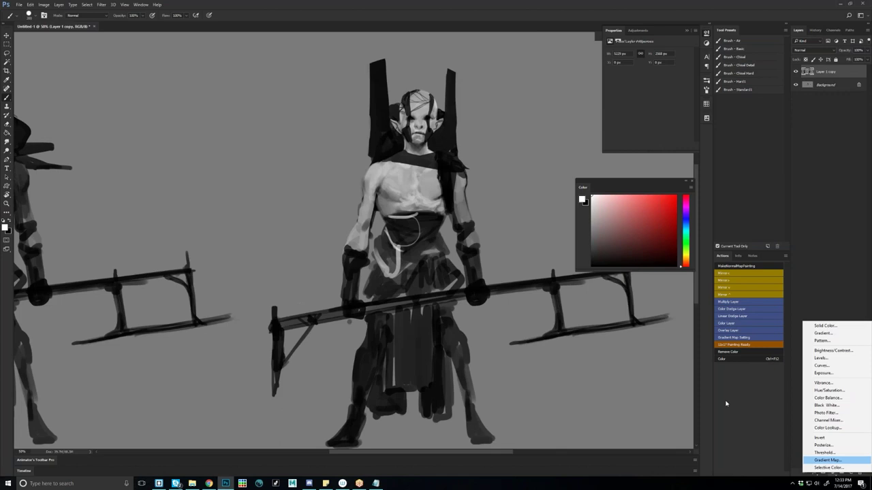
pyautogui.press('Return')
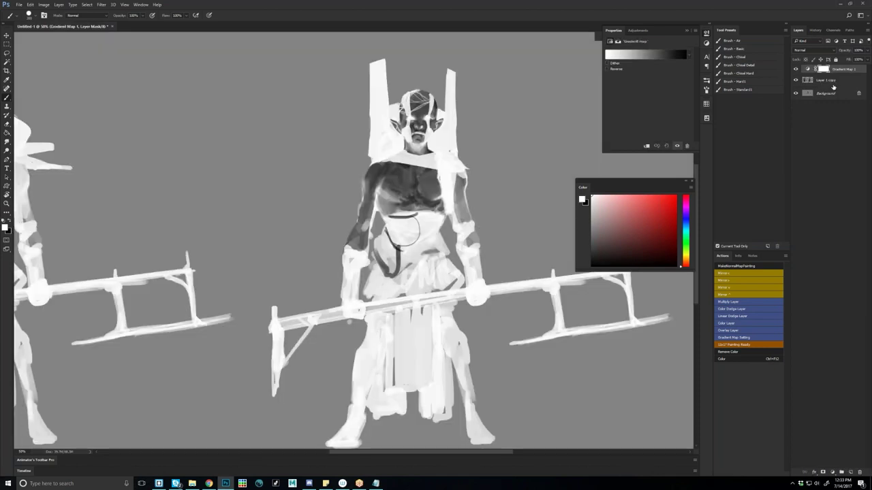
pyautogui.click(831, 82)
pyautogui.hotkey('ctrl', 'alt', 'shift', 'n')
pyautogui.press('g')
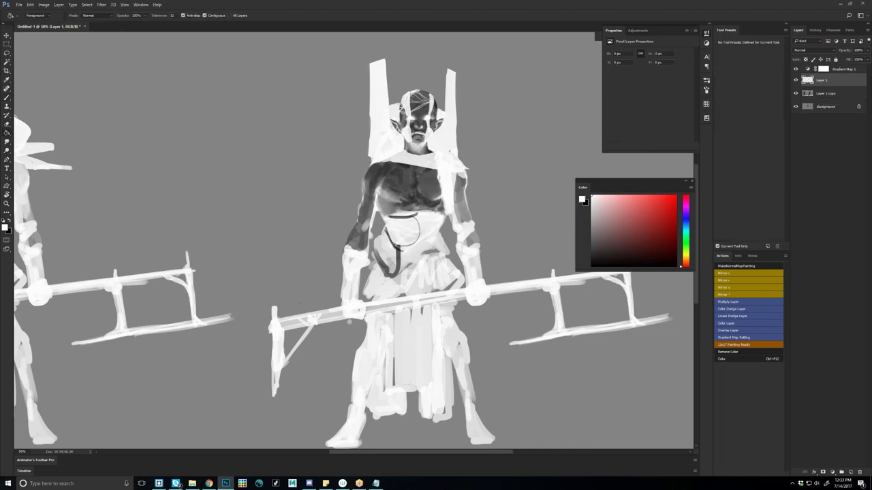
pyautogui.press('x')
pyautogui.click(405, 231)
# Clip the gradient map to the black layer, toggle its visibility to compare, and set the black layer's blend mode to Screen.
pyautogui.keyDown('alt'); pyautogui.click(818, 77); pyautogui.keyUp('alt')
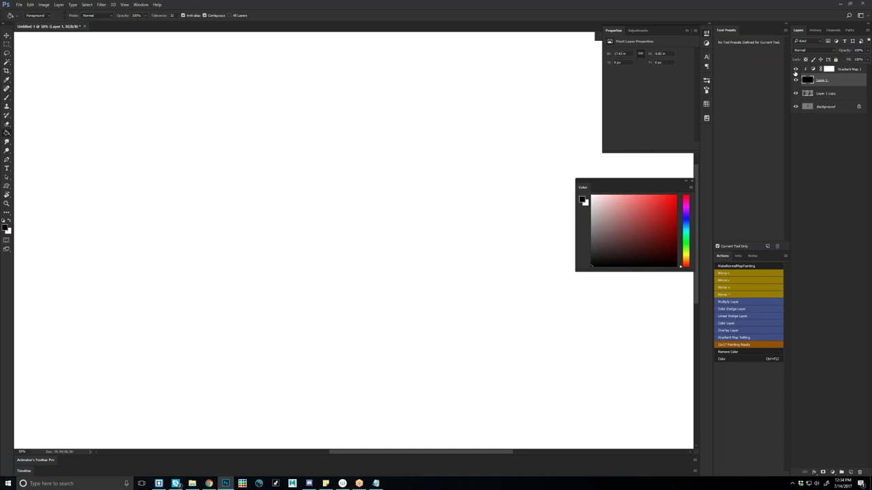
pyautogui.click(796, 71)
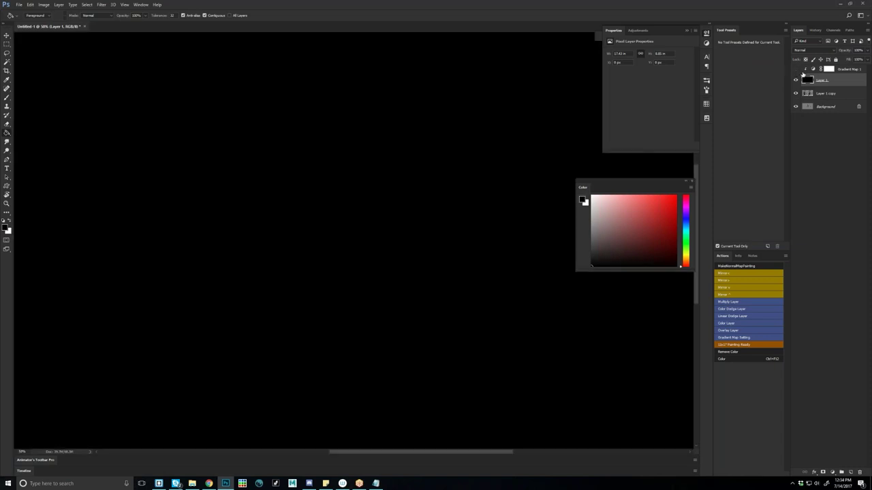
pyautogui.click(797, 71)
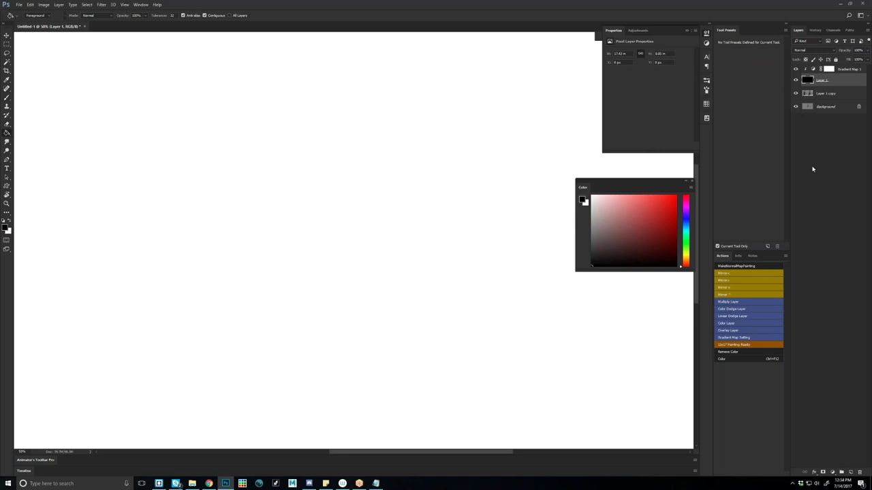
pyautogui.click(810, 49)
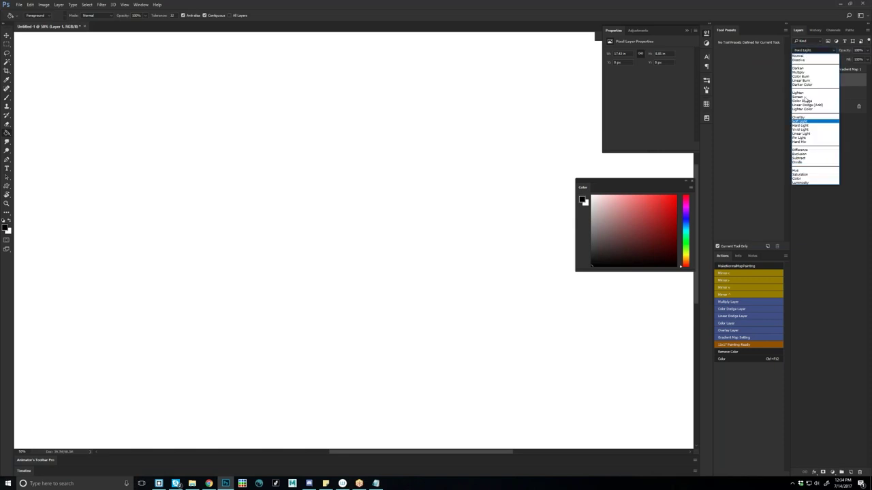
pyautogui.click(802, 96)
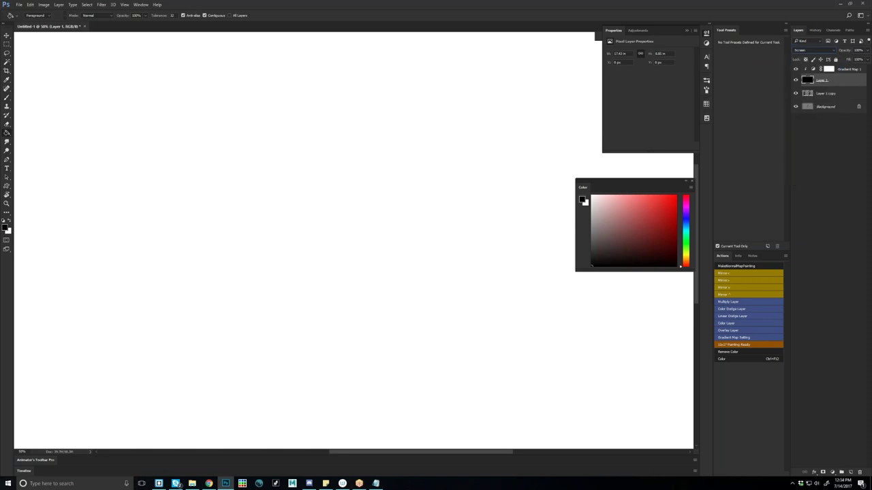
# Fill the gradient map's layer mask with black and add an empty clipped layer between it and the black layer.
pyautogui.click(828, 71)
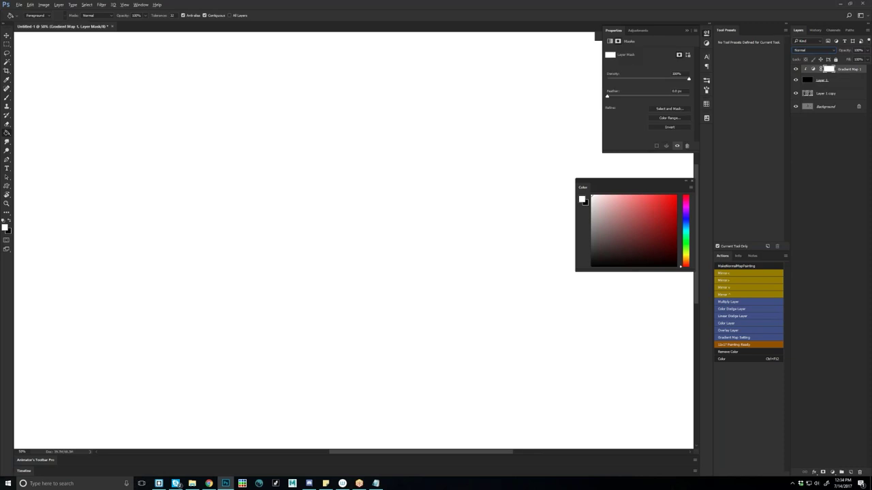
pyautogui.press('x')
pyautogui.click(479, 155)
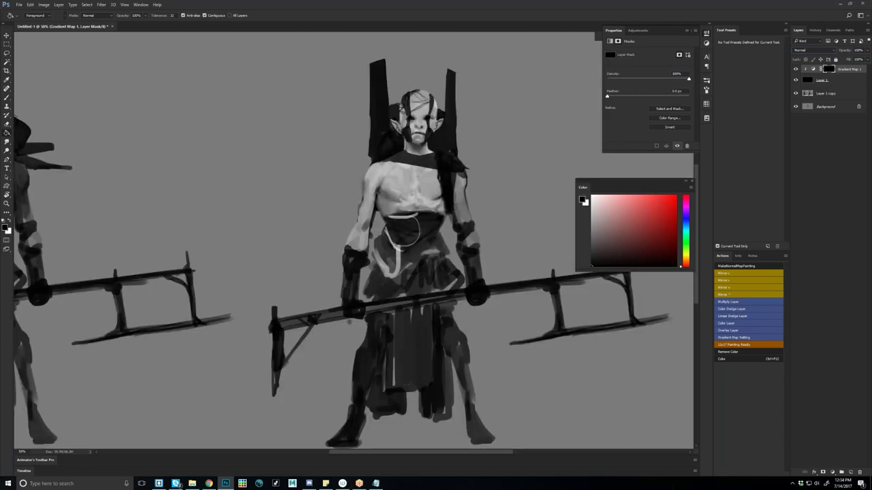
pyautogui.press('b')
pyautogui.hotkey('ctrl', 'shift', 'alt', 'n')
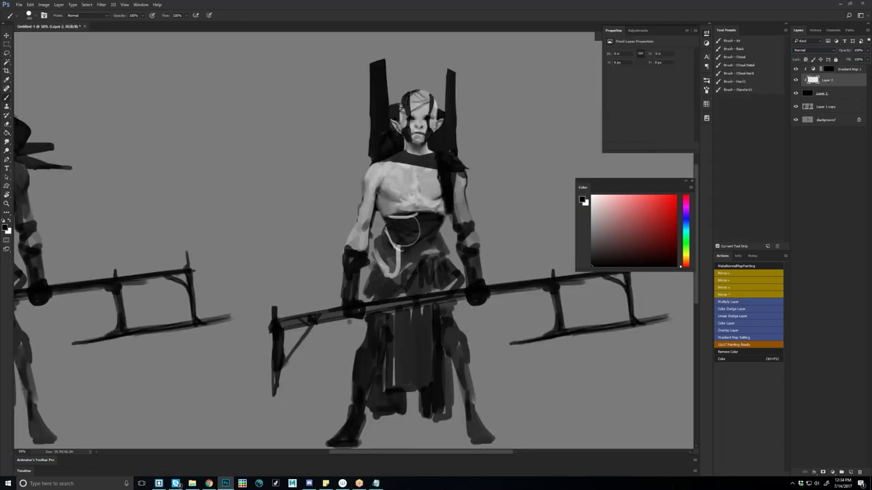
pyautogui.press('x')
pyautogui.moveTo(409, 143)
pyautogui.mouseDown()
pyautogui.moveTo(463, 150)
pyautogui.moveTo(435, 174)
pyautogui.mouseUp()
pyautogui.hotkey('ctrl', 'z')
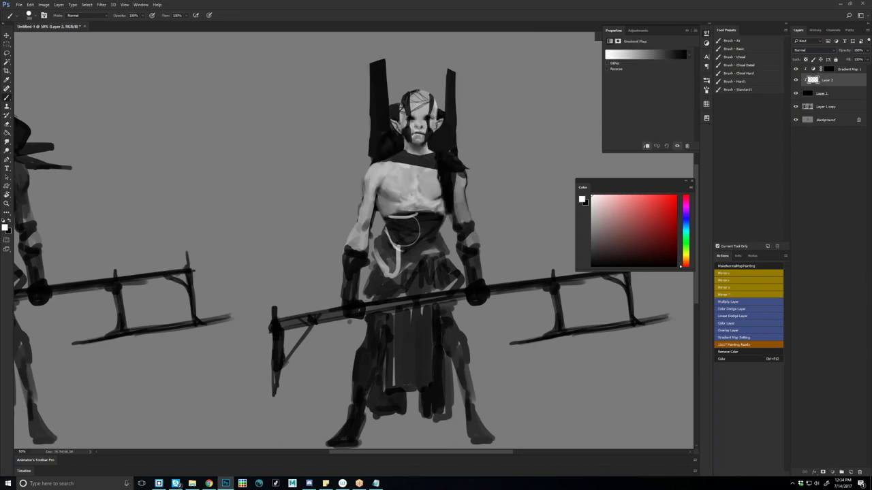
# Open the clipped gradient map's gradient for editing, try several presets and apply a black-to-blue-to-white one.
pyautogui.hotkey('alt', ']')
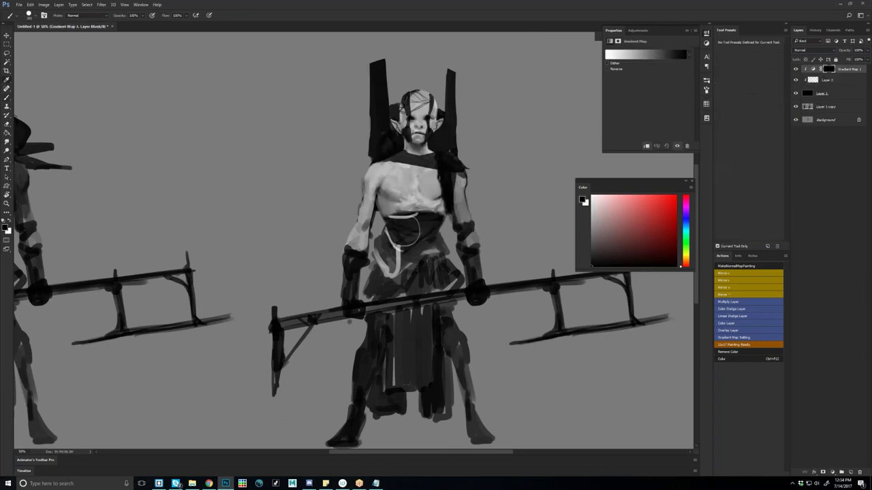
pyautogui.click(646, 55)
pyautogui.click(670, 203)
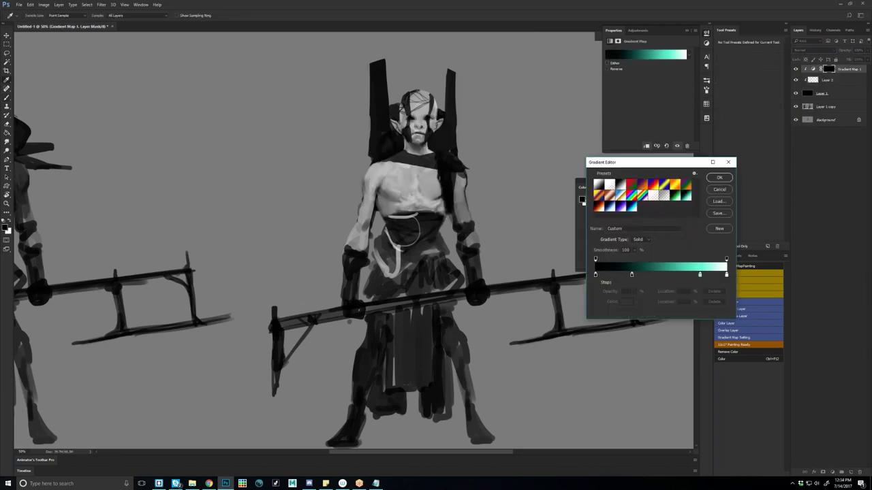
pyautogui.click(624, 209)
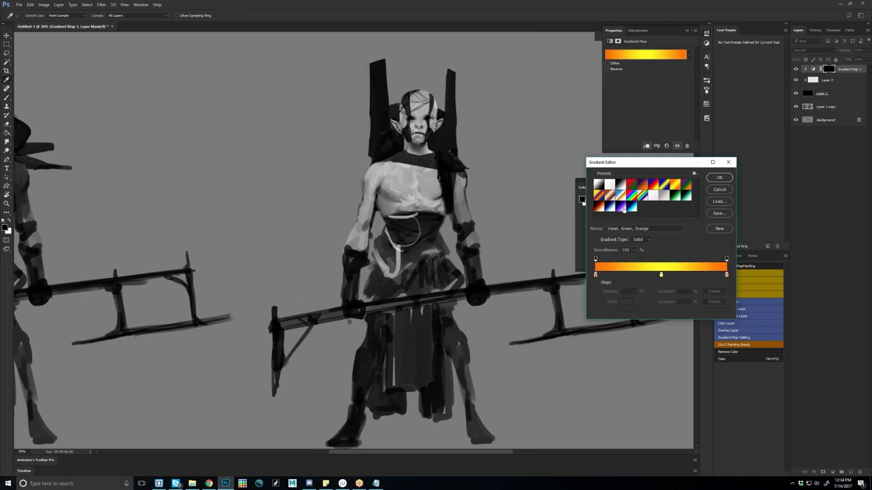
pyautogui.click(677, 196)
pyautogui.click(631, 207)
pyautogui.click(610, 206)
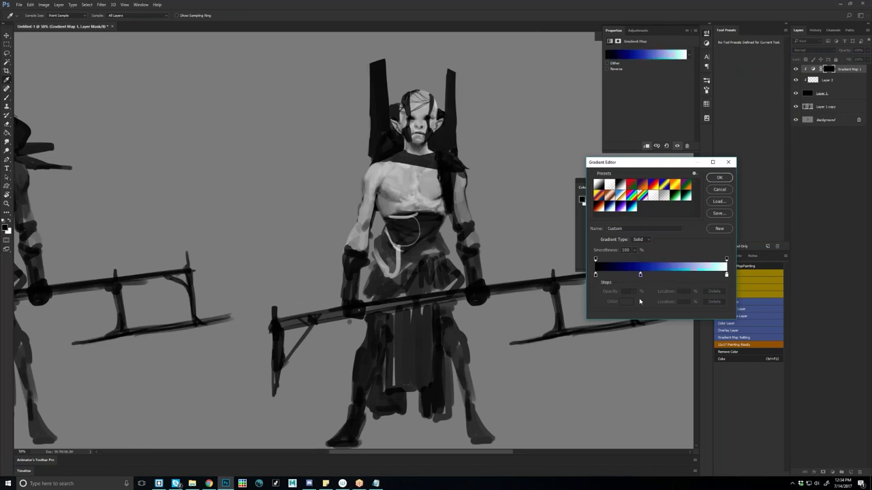
# Brighten the blue stop at 39%, add a light blue stop (97e8ff) at 66%, and accept the gradient.
pyautogui.moveTo(640, 275); pyautogui.dragTo(639, 302)
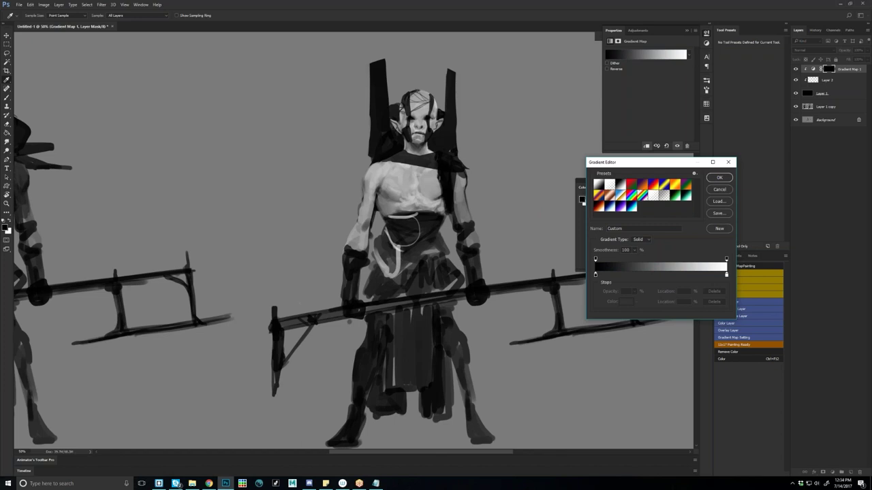
pyautogui.hotkey('ctrl', 'z')
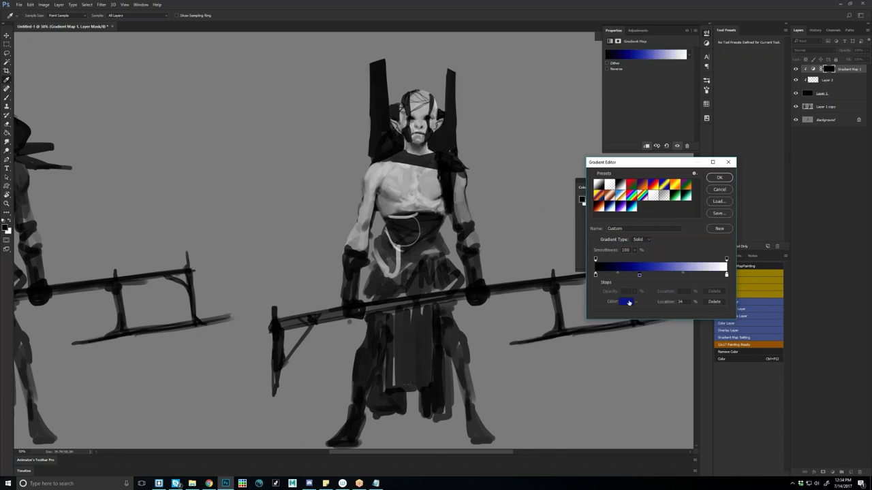
pyautogui.moveTo(639, 276); pyautogui.dragTo(647, 276)
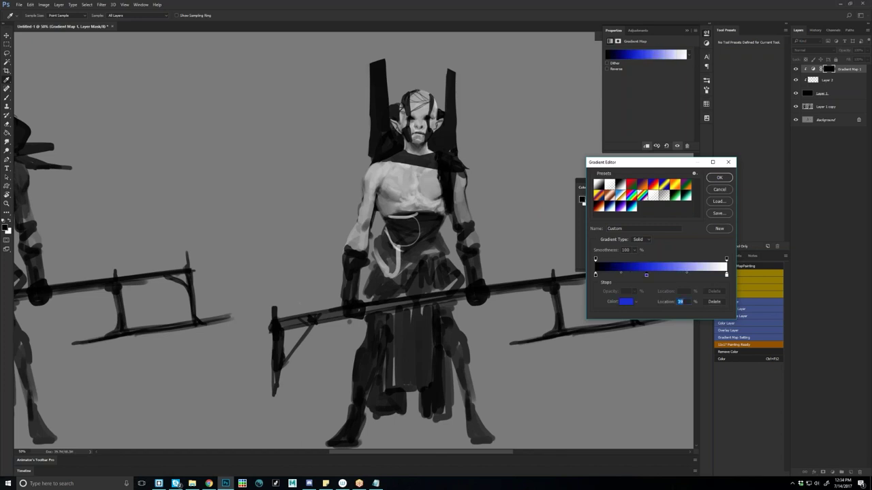
pyautogui.click(686, 275)
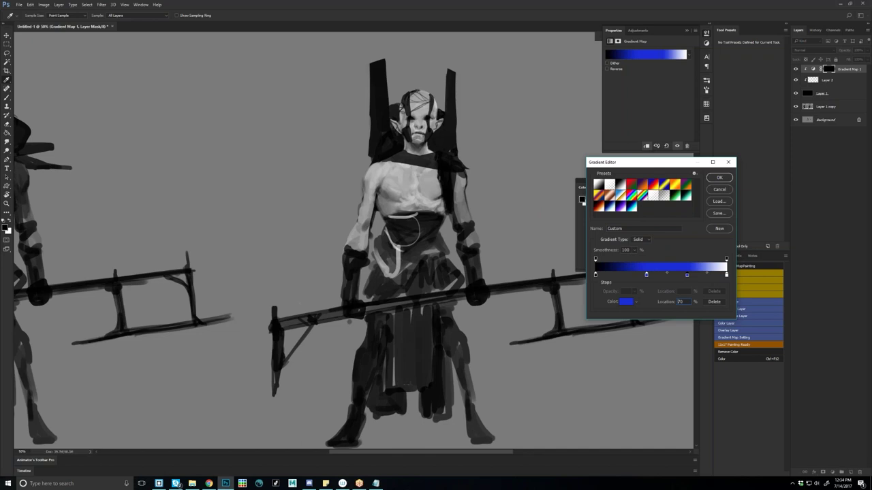
pyautogui.doubleClick(682, 274)
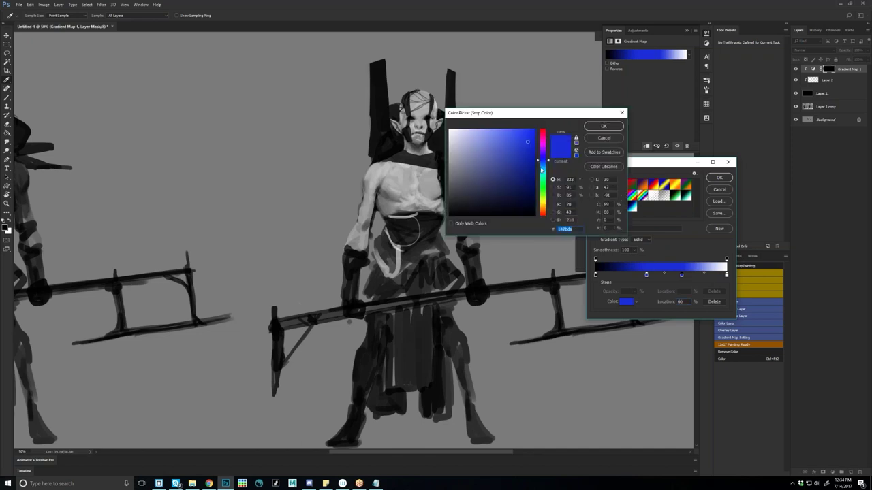
pyautogui.write('97e8ff')
pyautogui.press('Return')
pyautogui.press('Return')
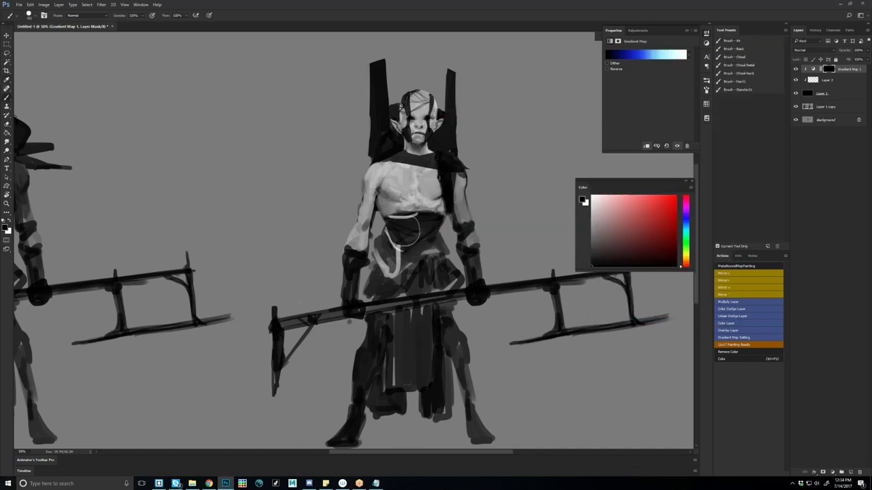
pyautogui.press('Return')
pyautogui.press('Return')
# Paint broad white strokes over the character's shoulders on the clipped layer and cover parts of them with black.
pyautogui.press('x')
pyautogui.click(828, 80)
pyautogui.moveTo(338, 193); pyautogui.dragTo(363, 179)
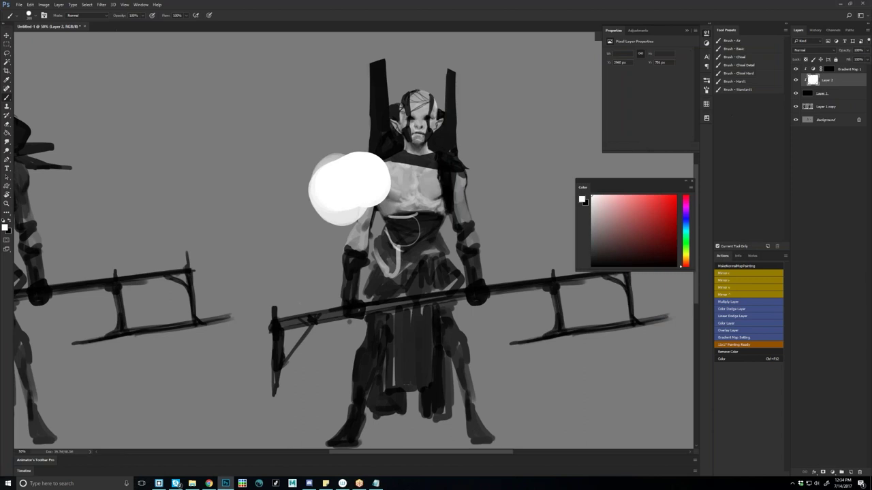
pyautogui.moveTo(409, 197); pyautogui.dragTo(470, 191)
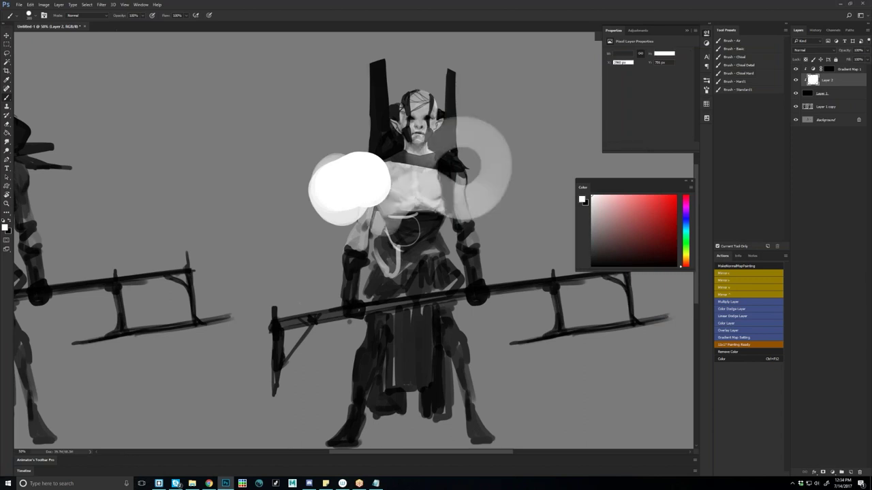
pyautogui.press('x')
pyautogui.moveTo(357, 190); pyautogui.dragTo(391, 242)
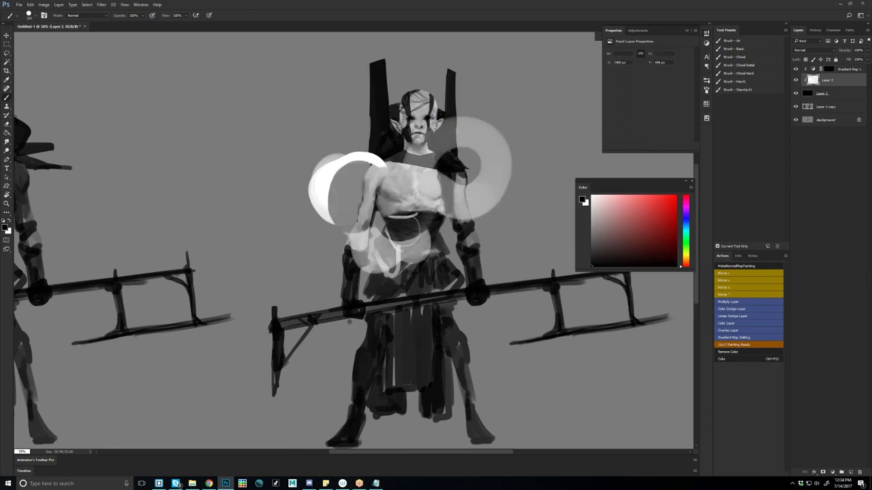
pyautogui.moveTo(461, 162); pyautogui.dragTo(450, 173)
# Check the gradient map's layer mask and delete the gradient map, painted layer and black layer together.
pyautogui.keyDown('shift'); pyautogui.click(847, 70); pyautogui.keyUp('shift')
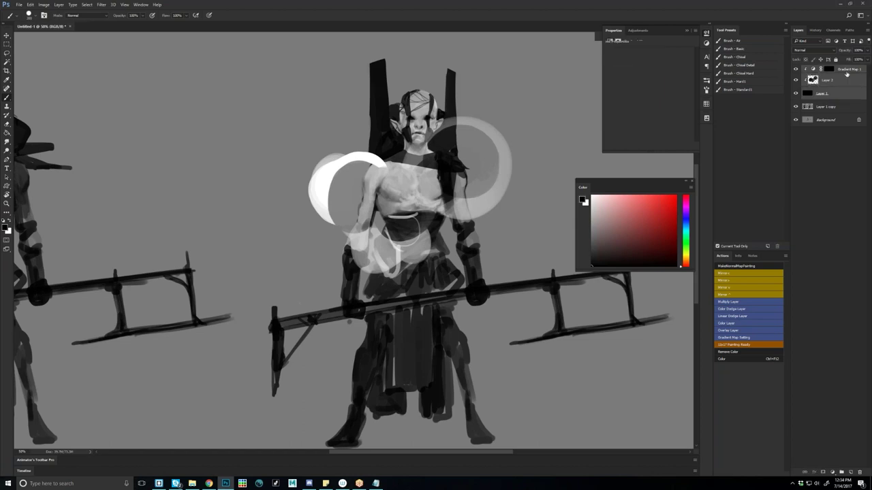
pyautogui.click(830, 71)
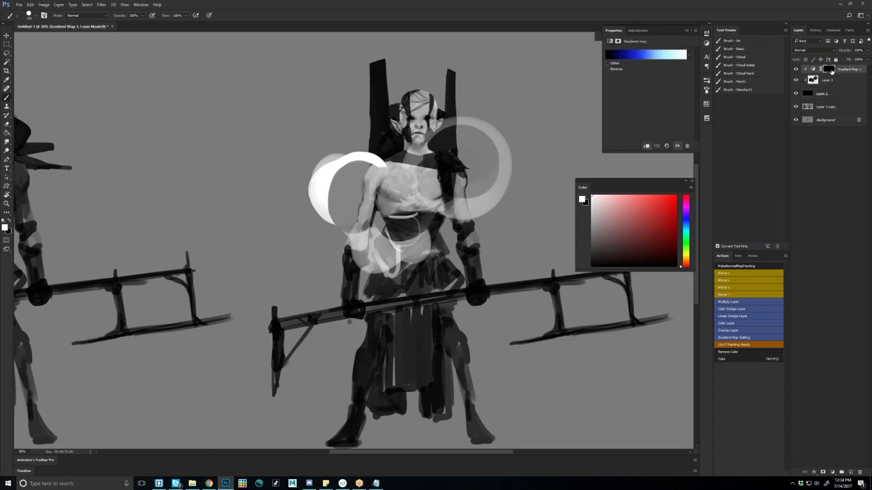
pyautogui.click(830, 71)
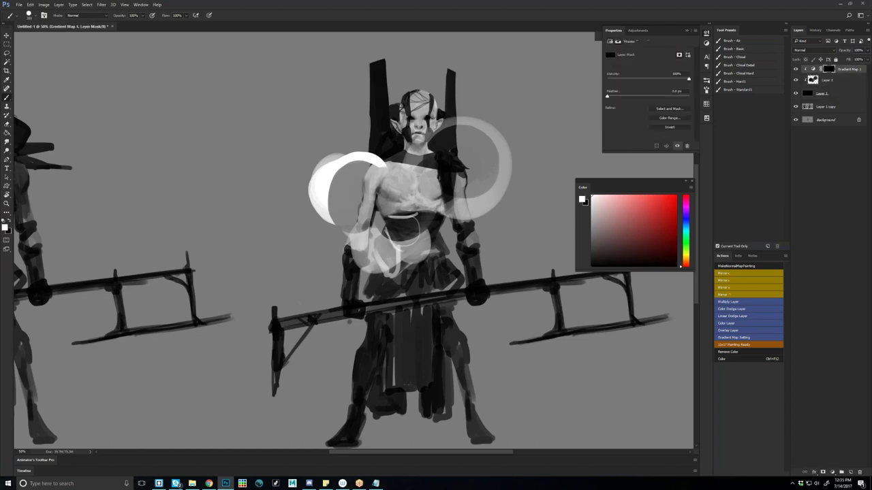
pyautogui.click(846, 95)
pyautogui.keyDown('shift'); pyautogui.click(846, 71); pyautogui.keyUp('shift')
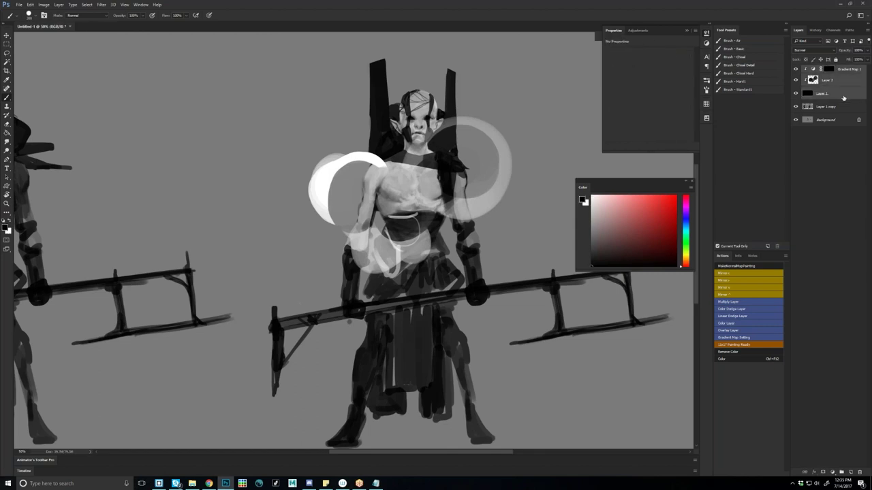
pyautogui.press('Delete')
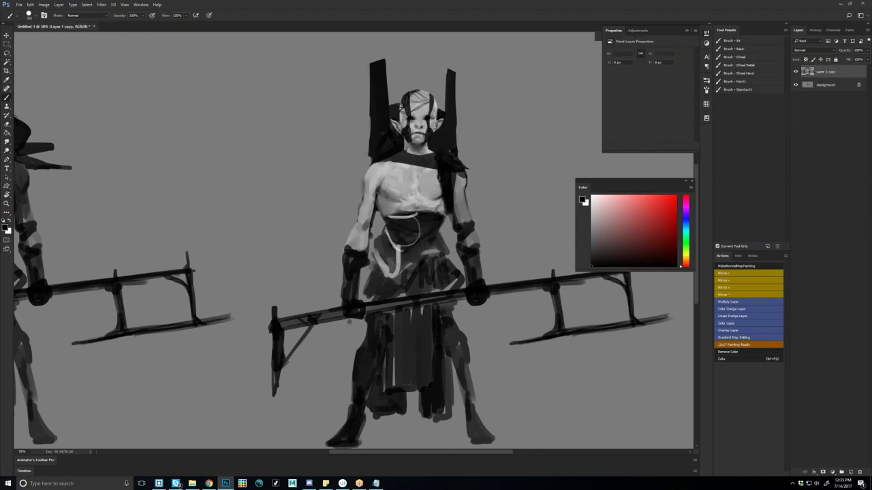
# Add a Gradient Map adjustment layer above Layer 1 copy and fill a new layer beneath it with black.
pyautogui.click(832, 472)
pyautogui.click(828, 460)
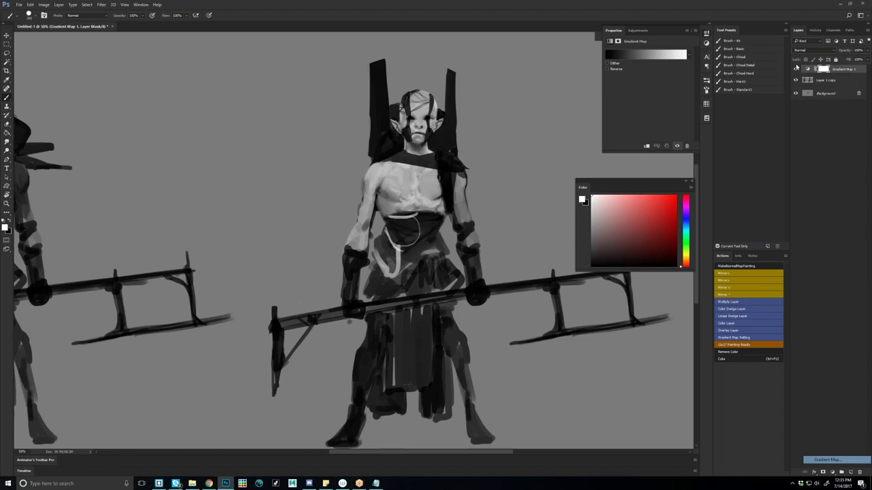
pyautogui.click(808, 82)
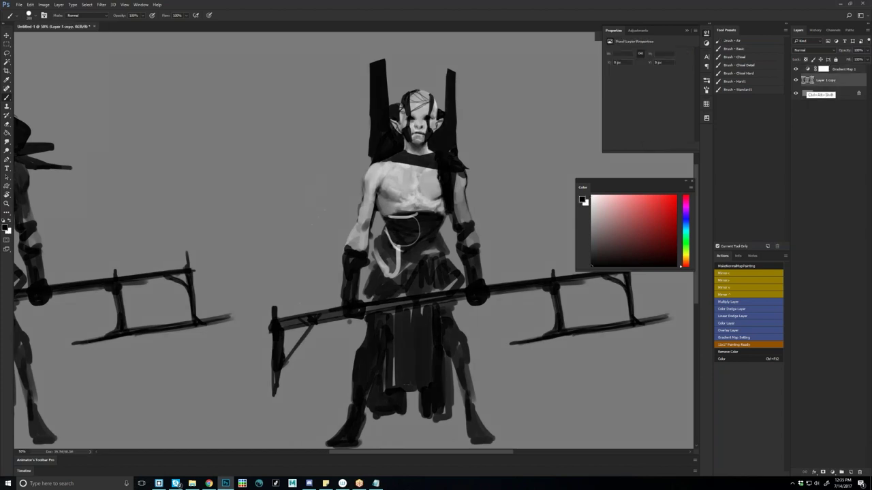
pyautogui.hotkey('ctrl', 'alt', 'shift', 'n')
pyautogui.press('g')
pyautogui.click(349, 321)
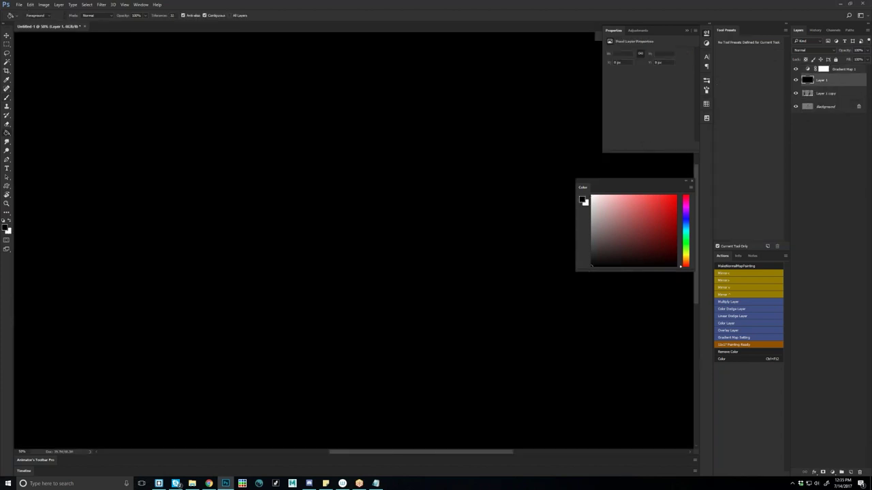
# Clip the gradient map to the black layer and set the black layer's blend mode to Screen.
pyautogui.hotkey('alt', ']')
pyautogui.keyDown('alt'); pyautogui.click(822, 75); pyautogui.keyUp('alt')
pyautogui.click(809, 49)
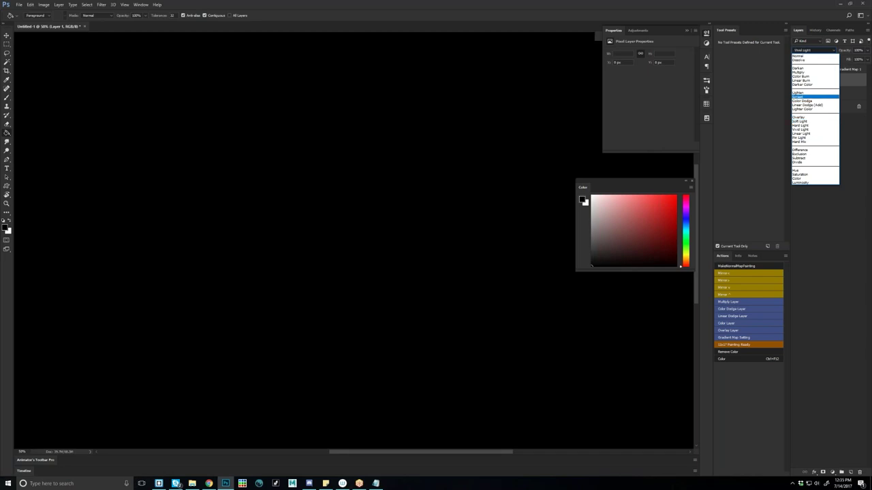
pyautogui.click(803, 97)
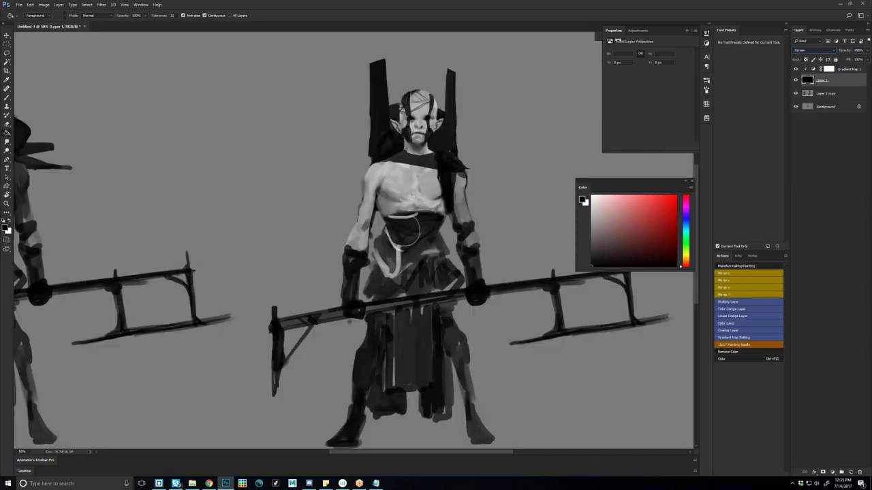
# Apply the preset gradient running from black through blue and cyan to the gradient map.
pyautogui.hotkey('alt', ']')
pyautogui.click(639, 54)
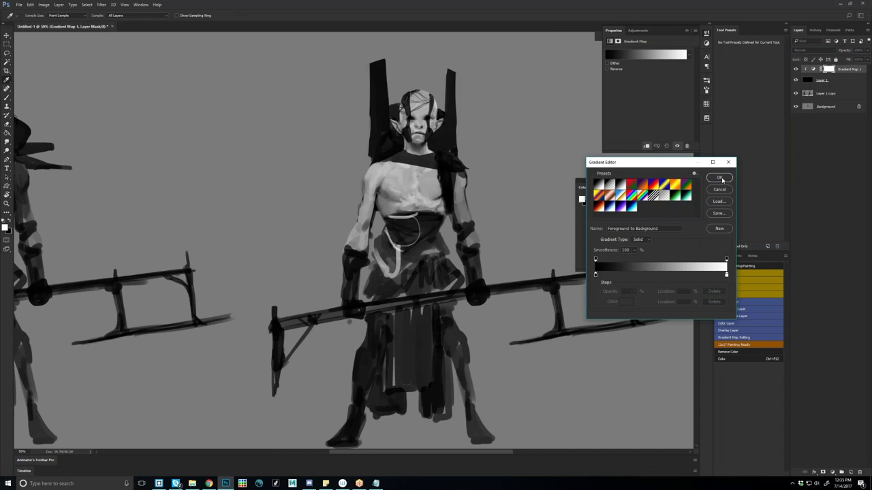
pyautogui.click(631, 206)
pyautogui.click(719, 178)
# Add a clipped layer above the black layer, paint a white glow beside the character's shoulder and erase it into a crescent.
pyautogui.click(822, 81)
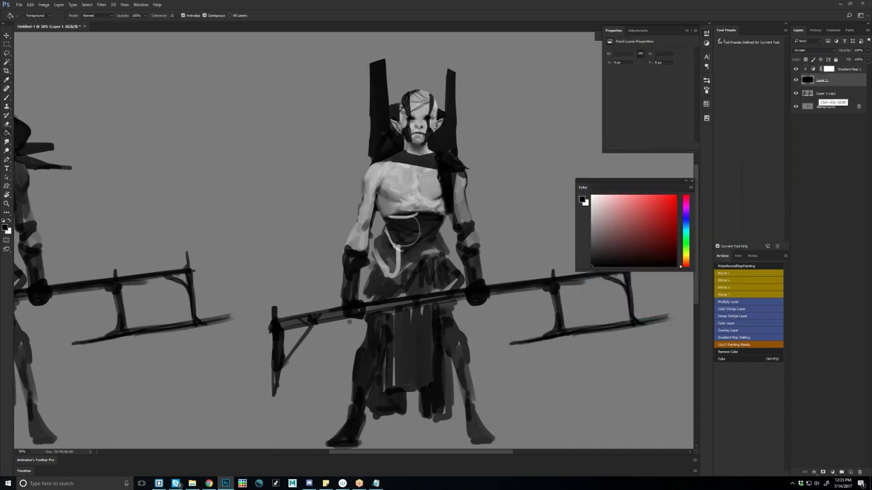
pyautogui.hotkey('ctrl', 'shift', 'alt', 'n')
pyautogui.press('b')
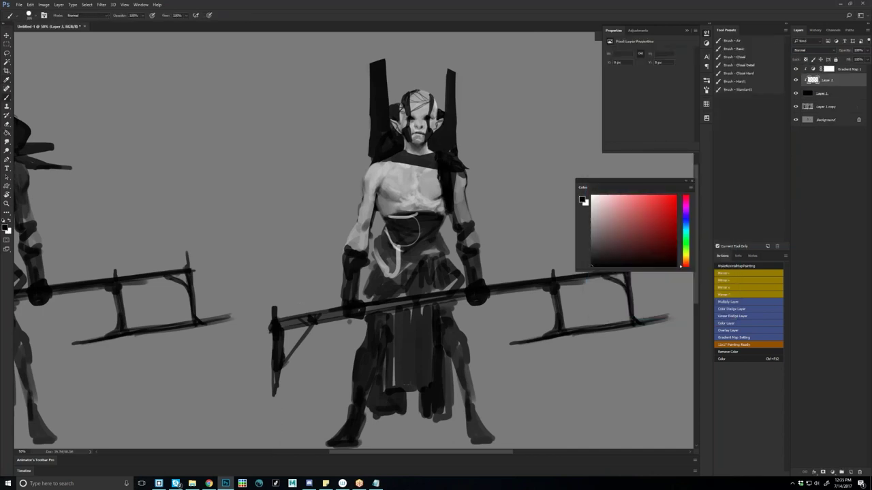
pyautogui.press('x')
pyautogui.moveTo(320, 204); pyautogui.dragTo(359, 174)
pyautogui.moveTo(331, 219); pyautogui.dragTo(316, 172)
pyautogui.press('e')
pyautogui.moveTo(381, 158); pyautogui.dragTo(390, 199)
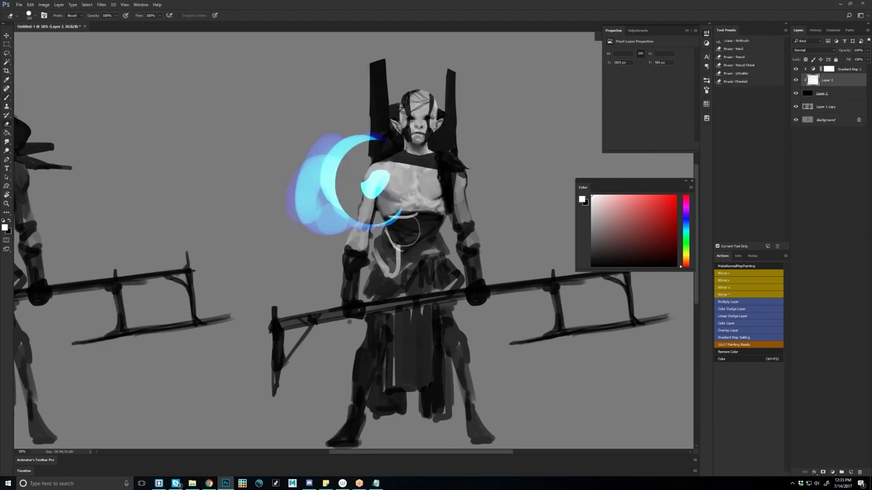
pyautogui.moveTo(355, 165); pyautogui.dragTo(375, 193)
# Smear the crescent glow and paint soft horizontal streaks trailing away from the character.
pyautogui.press('r')
pyautogui.moveTo(374, 139); pyautogui.dragTo(297, 216)
pyautogui.press('b')
pyautogui.moveTo(248, 149)
pyautogui.mouseDown()
pyautogui.moveTo(317, 145)
pyautogui.moveTo(228, 155)
pyautogui.mouseUp()
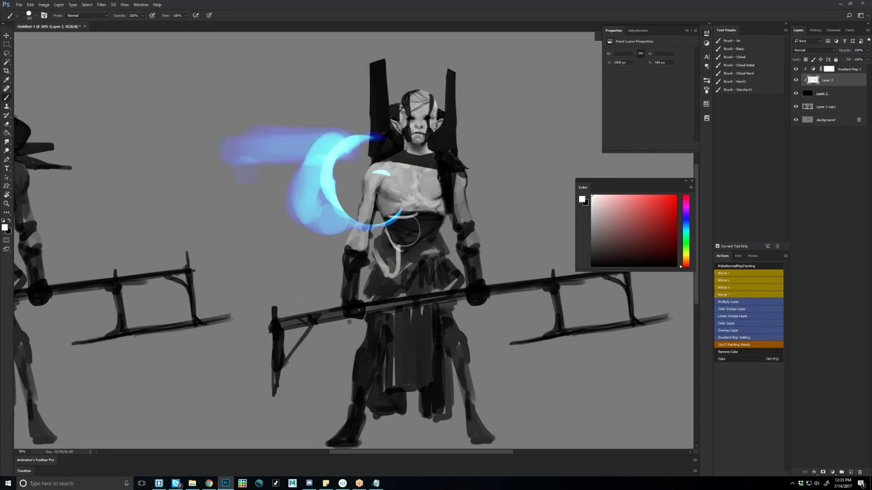
pyautogui.moveTo(327, 160); pyautogui.dragTo(228, 160)
pyautogui.moveTo(327, 177); pyautogui.dragTo(229, 177)
pyautogui.moveTo(334, 198); pyautogui.dragTo(231, 197)
pyautogui.moveTo(391, 235); pyautogui.dragTo(283, 242)
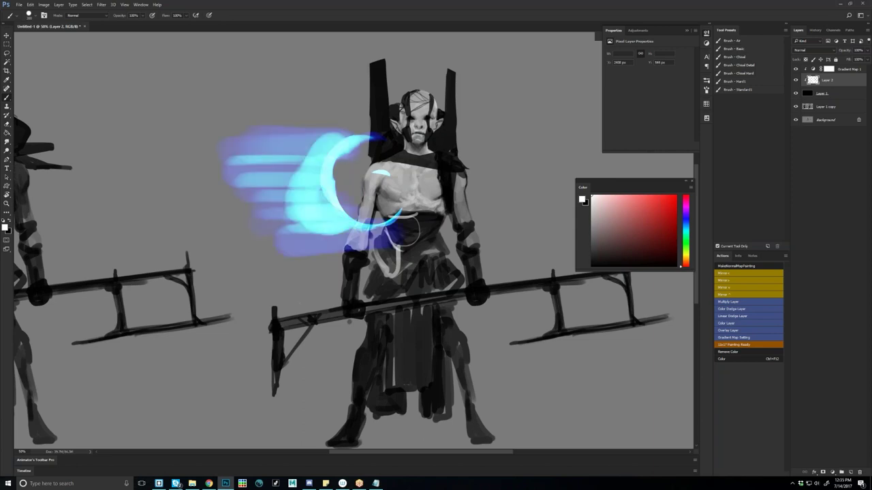
# Add another clipped layer and dab small glowing sparks around the streaks with a smaller brush.
pyautogui.hotkey('ctrl', 'shift', 'alt', 'n')
pyautogui.press('[')
pyautogui.press('[')
pyautogui.press('[')
pyautogui.click(336, 115)
pyautogui.click(326, 116)
pyautogui.click(299, 111)
pyautogui.click(275, 113)
pyautogui.click(175, 118)
pyautogui.click(249, 136)
pyautogui.click(217, 152)
pyautogui.moveTo(183, 155); pyautogui.dragTo(306, 278)
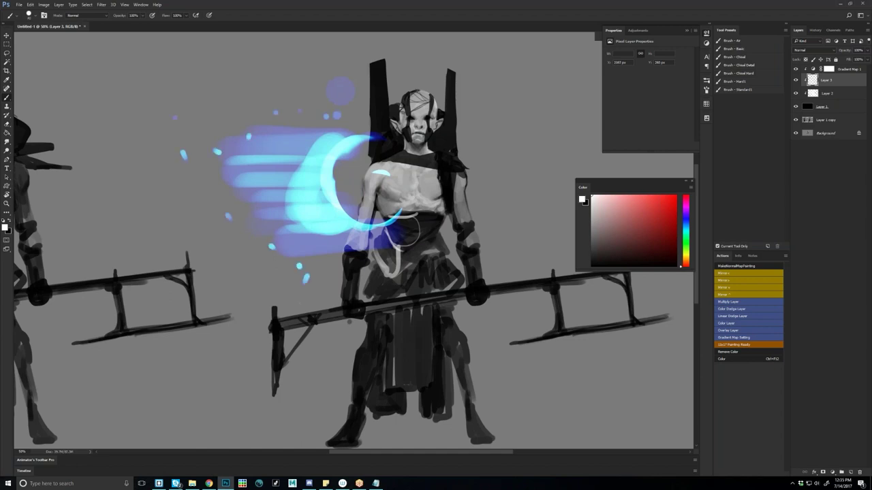
# Move the sparks down across the character and erase a few of them over the streaks.
pyautogui.press('v')
pyautogui.moveTo(348, 264)
pyautogui.mouseDown()
pyautogui.moveTo(381, 298)
pyautogui.moveTo(408, 293)
pyautogui.mouseUp()
pyautogui.press('e')
pyautogui.click(273, 179)
pyautogui.click(285, 244)
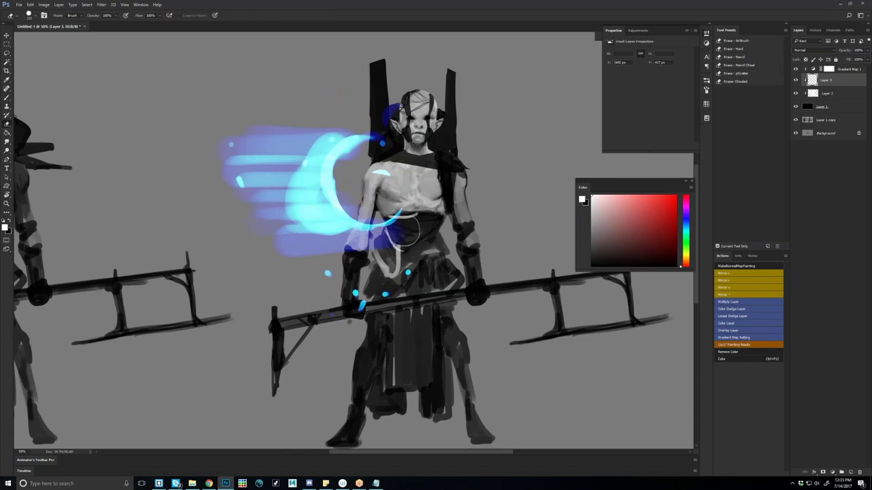
# Delete the gradient map, both painted glow layers and the black Screen layer together.
pyautogui.click(827, 93)
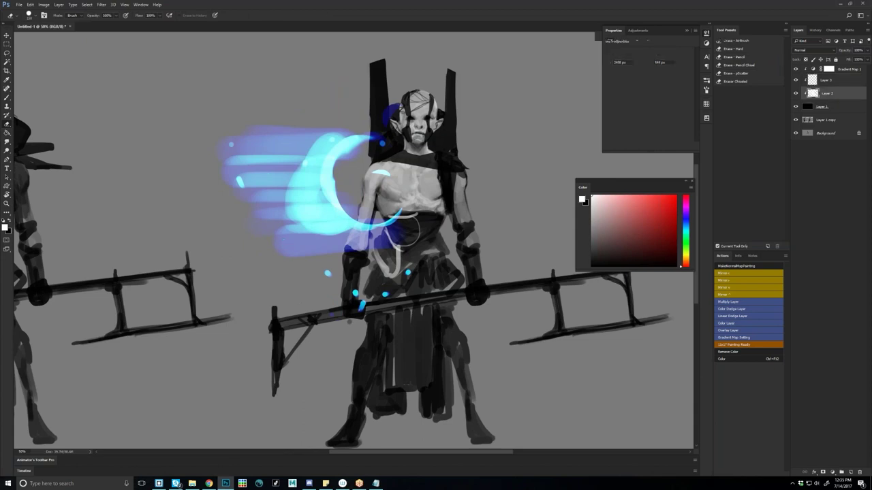
pyautogui.doubleClick(845, 93)
pyautogui.press('Escape')
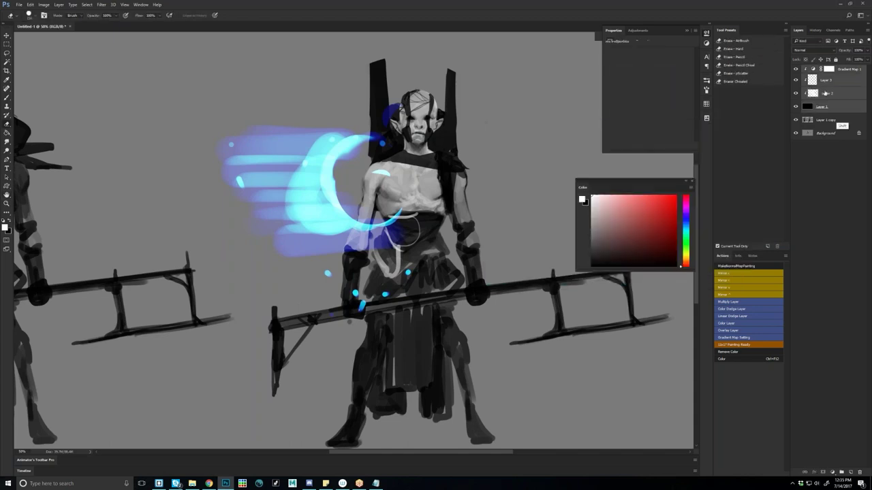
pyautogui.press('Delete')
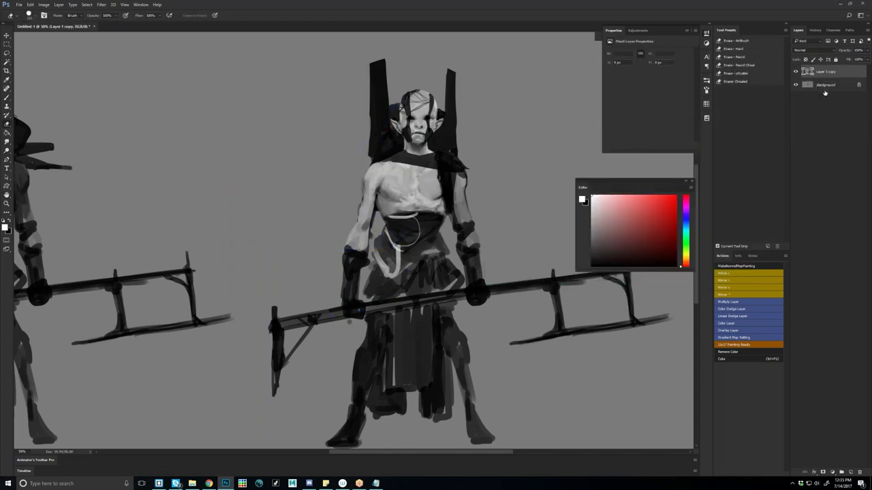
# Create a new layer and paint white trim lines along the horned character's waist wrap and down the hip.
pyautogui.press('Tab')
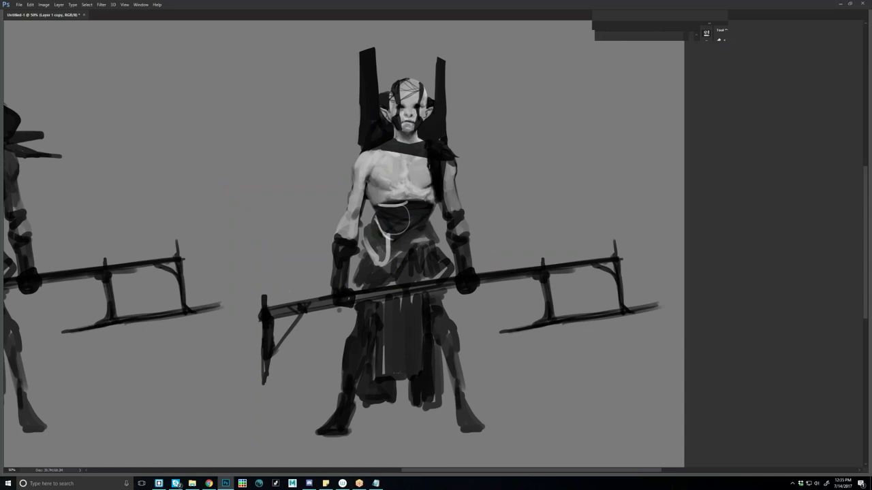
pyautogui.press('Tab')
pyautogui.hotkey('ctrl', 'shift', 'alt', 'n')
pyautogui.press('b')
pyautogui.moveTo(349, 322); pyautogui.dragTo(368, 259)
pyautogui.keyDown('alt'); pyautogui.click(421, 171); pyautogui.keyUp('alt')
pyautogui.press('x')
pyautogui.press('x')
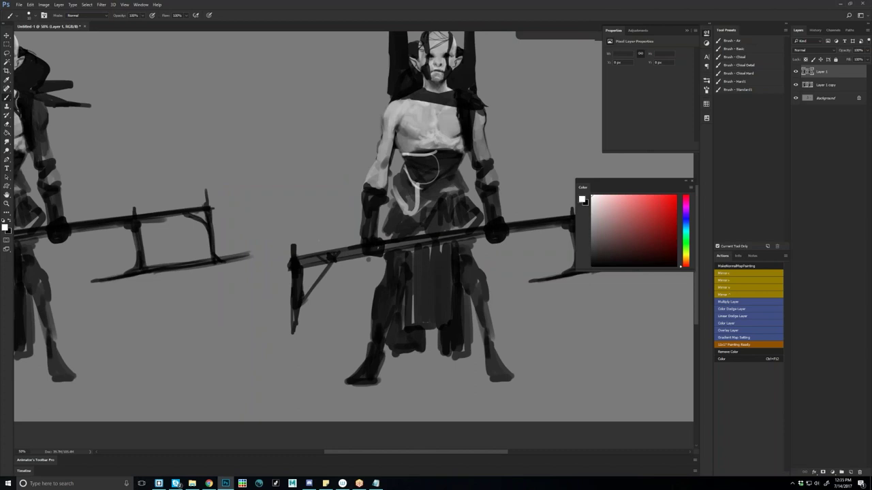
pyautogui.moveTo(426, 156); pyautogui.dragTo(416, 180)
pyautogui.press('Return')
pyautogui.moveTo(409, 171); pyautogui.dragTo(405, 204)
pyautogui.moveTo(401, 173)
pyautogui.mouseDown()
pyautogui.moveTo(395, 200)
pyautogui.moveTo(416, 208)
pyautogui.moveTo(413, 220)
pyautogui.moveTo(465, 187)
pyautogui.mouseUp()
pyautogui.moveTo(433, 154)
pyautogui.mouseDown()
pyautogui.moveTo(460, 150)
pyautogui.moveTo(426, 185)
pyautogui.moveTo(440, 177)
pyautogui.mouseUp()
# Add thin white diagonal folds and a lower curved line across the waist and skirt with a smaller brush.
pyautogui.press('[')
pyautogui.moveTo(462, 154); pyautogui.dragTo(425, 196)
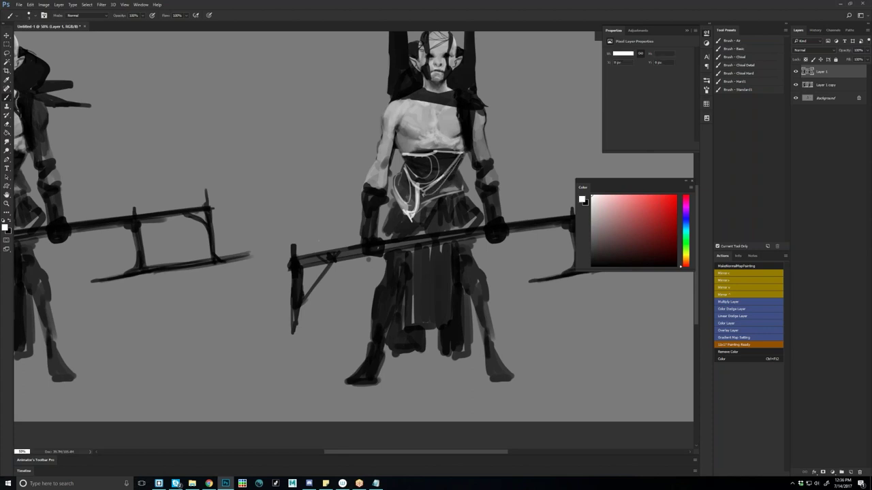
pyautogui.moveTo(463, 156); pyautogui.dragTo(436, 193)
pyautogui.moveTo(459, 160)
pyautogui.mouseDown()
pyautogui.moveTo(459, 190)
pyautogui.moveTo(440, 221)
pyautogui.moveTo(419, 231)
pyautogui.moveTo(411, 225)
pyautogui.mouseUp()
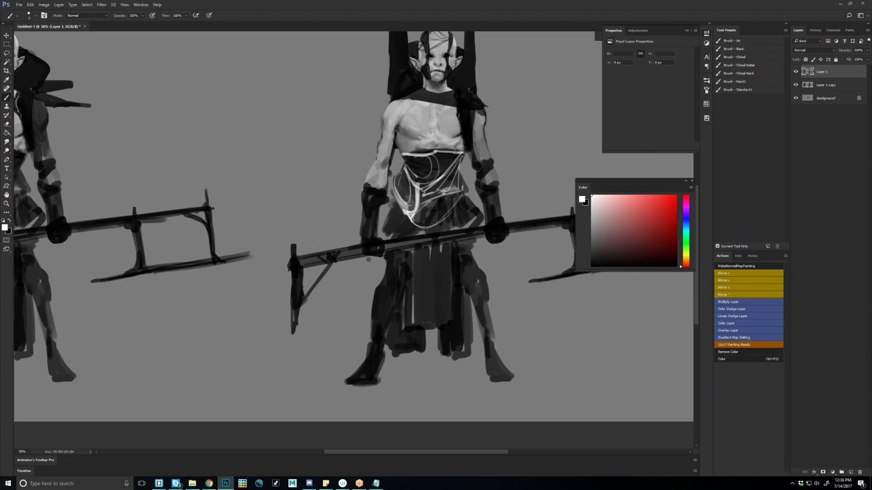
# Paint black over parts of the white waist lines to thin them and darken the wrap.
pyautogui.press('x')
pyautogui.press('x')
pyautogui.moveTo(417, 186)
pyautogui.mouseDown()
pyautogui.moveTo(407, 213)
pyautogui.moveTo(427, 201)
pyautogui.moveTo(397, 197)
pyautogui.mouseUp()
pyautogui.press('Return')
pyautogui.moveTo(430, 170); pyautogui.dragTo(442, 192)
pyautogui.moveTo(403, 156); pyautogui.dragTo(439, 188)
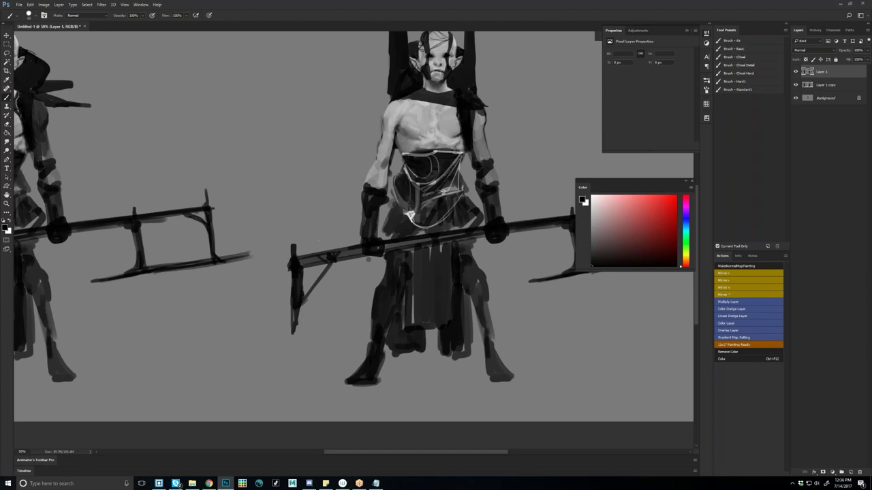
# Cover the bright white strokes on the upper skirt with sampled dark grey and add a black vertical fold.
pyautogui.moveTo(410, 215)
pyautogui.mouseDown()
pyautogui.moveTo(441, 222)
pyautogui.moveTo(402, 195)
pyautogui.mouseUp()
pyautogui.moveTo(457, 211)
pyautogui.mouseDown()
pyautogui.moveTo(393, 223)
pyautogui.moveTo(403, 195)
pyautogui.moveTo(410, 230)
pyautogui.mouseUp()
pyautogui.keyDown('alt'); pyautogui.click(395, 222); pyautogui.keyUp('alt')
pyautogui.moveTo(438, 200)
pyautogui.mouseDown()
pyautogui.moveTo(429, 222)
pyautogui.moveTo(445, 192)
pyautogui.mouseUp()
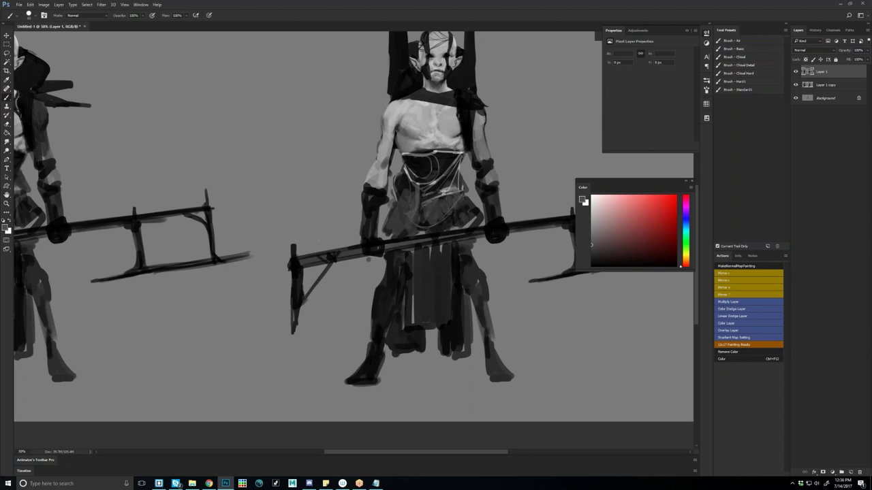
pyautogui.moveTo(318, 240); pyautogui.dragTo(301, 287)
pyautogui.press('d')
pyautogui.moveTo(401, 236); pyautogui.dragTo(401, 277)
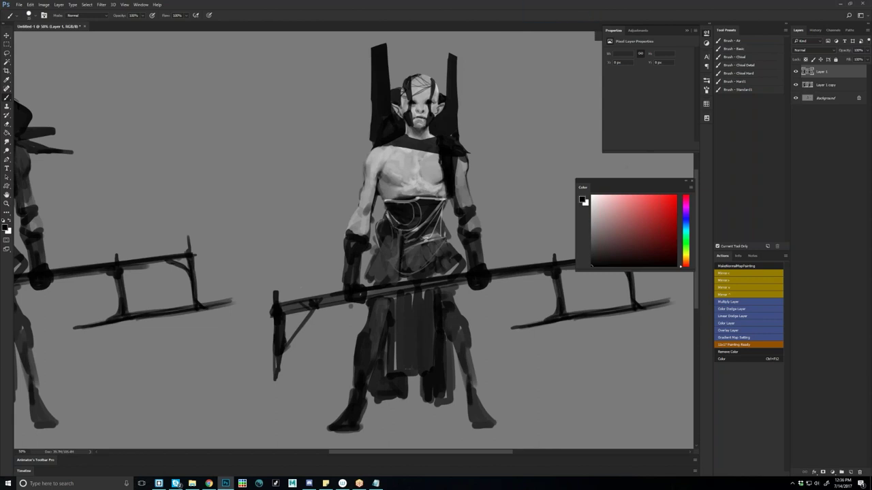
# Shade the horned character's hip cloth and skirt folds with black and sampled dark greys.
pyautogui.press('alt')
pyautogui.keyDown('alt'); pyautogui.click(395, 235); pyautogui.keyUp('alt')
pyautogui.moveTo(390, 229); pyautogui.dragTo(388, 244)
pyautogui.press('d')
pyautogui.moveTo(407, 252)
pyautogui.mouseDown()
pyautogui.moveTo(406, 267)
pyautogui.moveTo(413, 266)
pyautogui.mouseUp()
pyautogui.keyDown('alt'); pyautogui.click(416, 261); pyautogui.keyUp('alt')
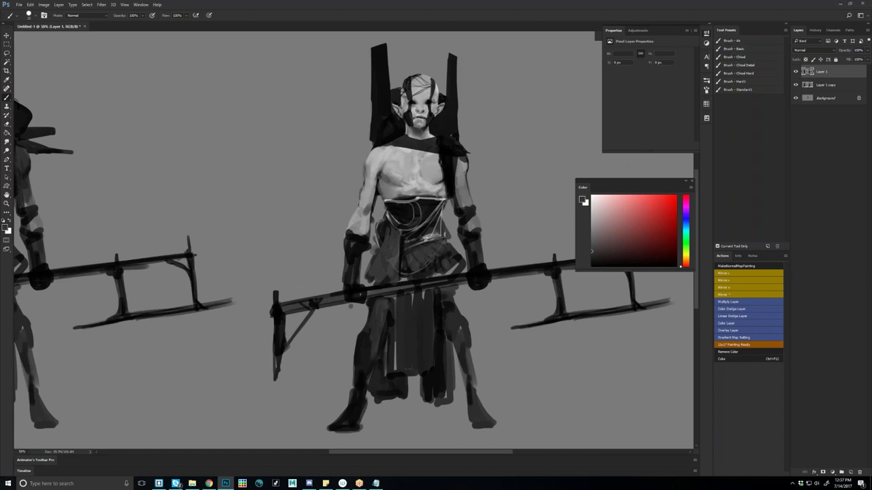
pyautogui.moveTo(445, 254)
pyautogui.mouseDown()
pyautogui.moveTo(437, 263)
pyautogui.moveTo(293, 273)
pyautogui.mouseUp()
# Switch to full-screen view and paint light grey trim lines on the bald character's waist and skirt using a sampled skin tone.
pyautogui.keyDown('alt'); pyautogui.click(293, 273); pyautogui.keyUp('alt')
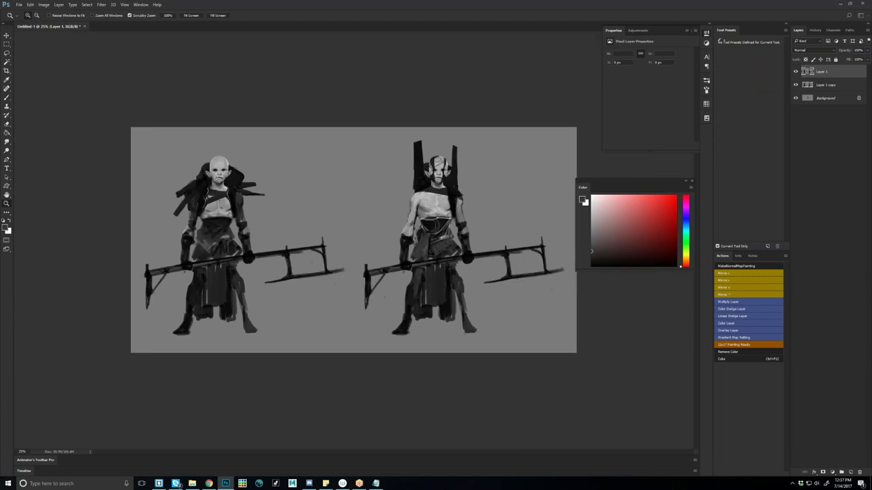
pyautogui.press('b')
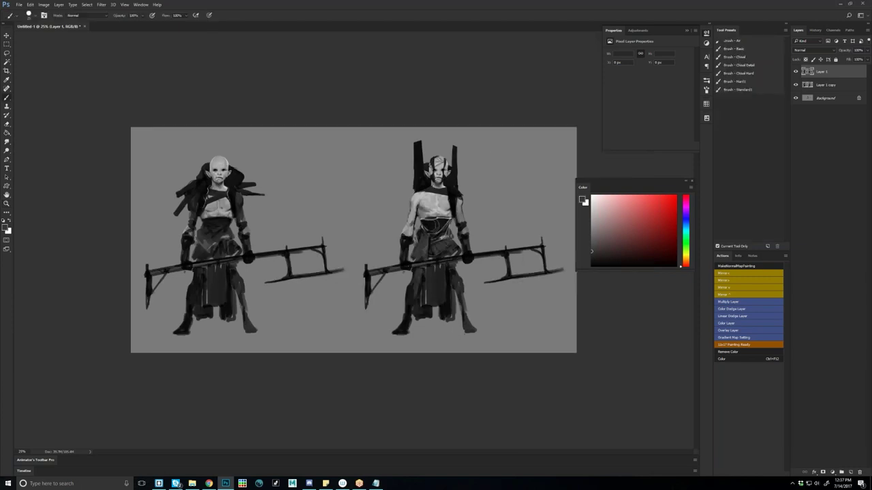
pyautogui.press('z')
pyautogui.click(280, 265)
pyautogui.press('f')
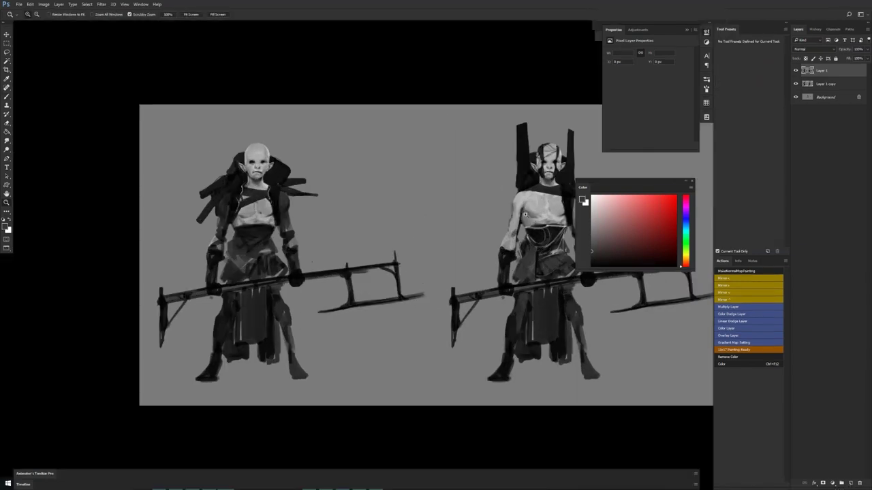
pyautogui.press('b')
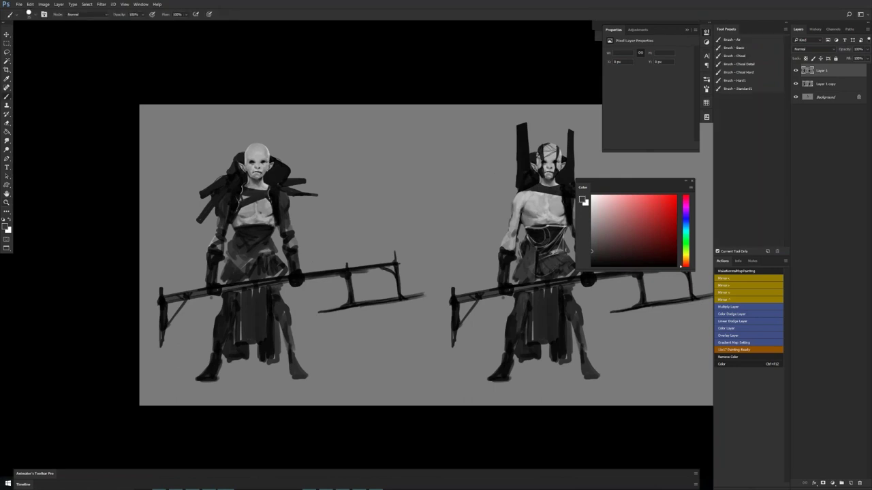
pyautogui.keyDown('alt'); pyautogui.click(256, 206); pyautogui.keyUp('alt')
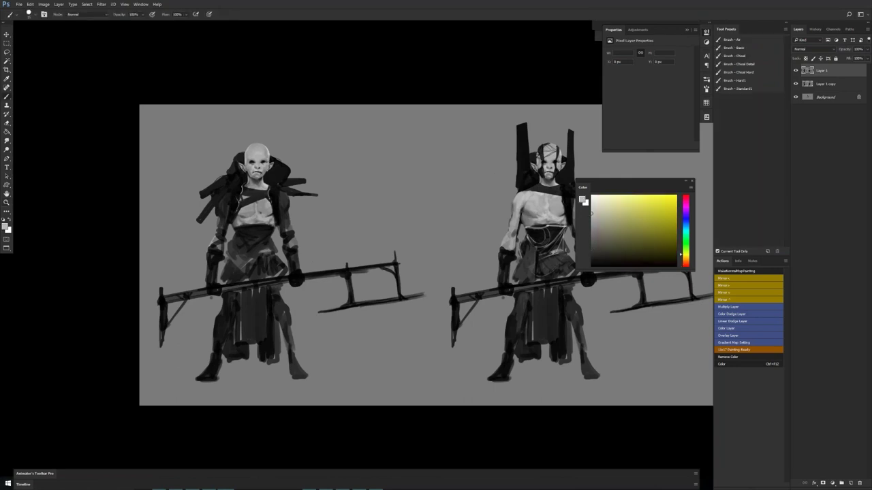
pyautogui.moveTo(234, 229); pyautogui.dragTo(248, 246)
pyautogui.moveTo(246, 253)
pyautogui.mouseDown()
pyautogui.moveTo(235, 275)
pyautogui.moveTo(272, 252)
pyautogui.mouseUp()
pyautogui.keyDown('alt'); pyautogui.click(258, 244); pyautogui.keyUp('alt')
pyautogui.press('d')
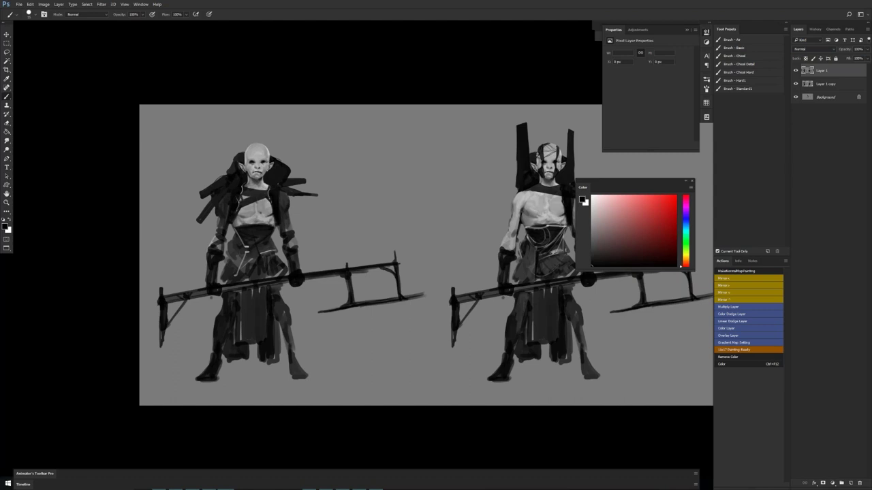
# Brush a soft white highlight onto the bald character's hanging front cloth, undoing the first stroke across the skirt.
pyautogui.press('z')
pyautogui.click(255, 243)
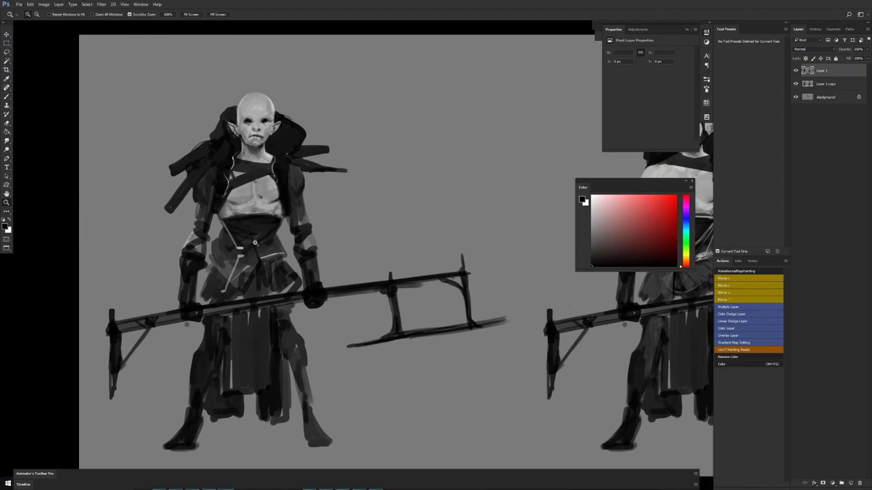
pyautogui.press('b')
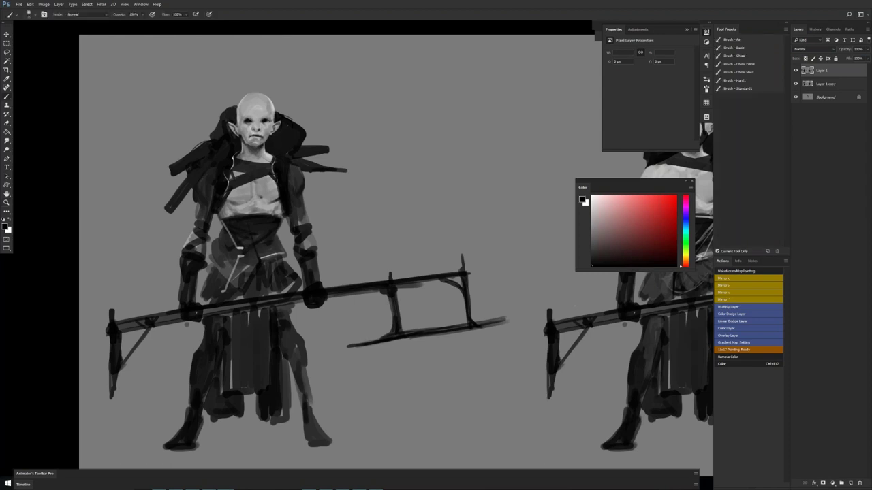
pyautogui.press('x')
pyautogui.moveTo(235, 276); pyautogui.dragTo(272, 259)
pyautogui.hotkey('ctrl', 'z')
pyautogui.moveTo(244, 269); pyautogui.dragTo(242, 322)
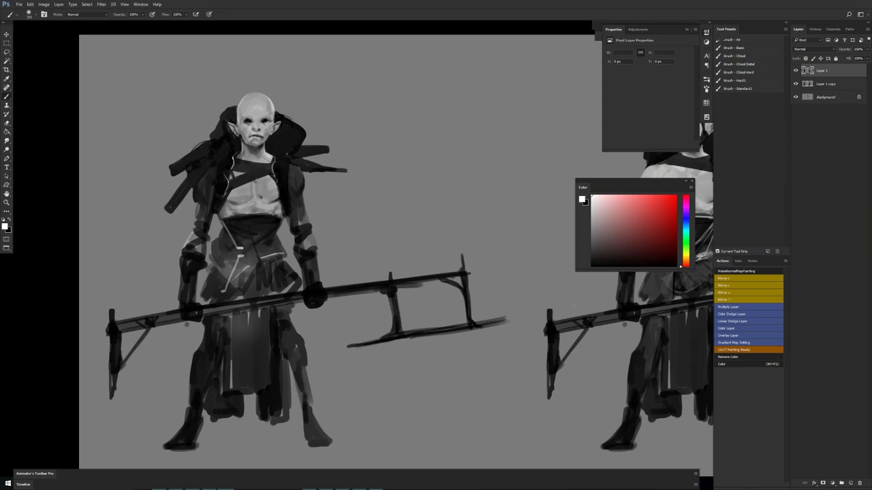
# Try to brush a soft white highlight over the horned character's waist wrap.
pyautogui.keyDown('ctrl'); pyautogui.keyDown('alt'); pyautogui.click(261, 358); pyautogui.keyUp('alt'); pyautogui.keyUp('ctrl')
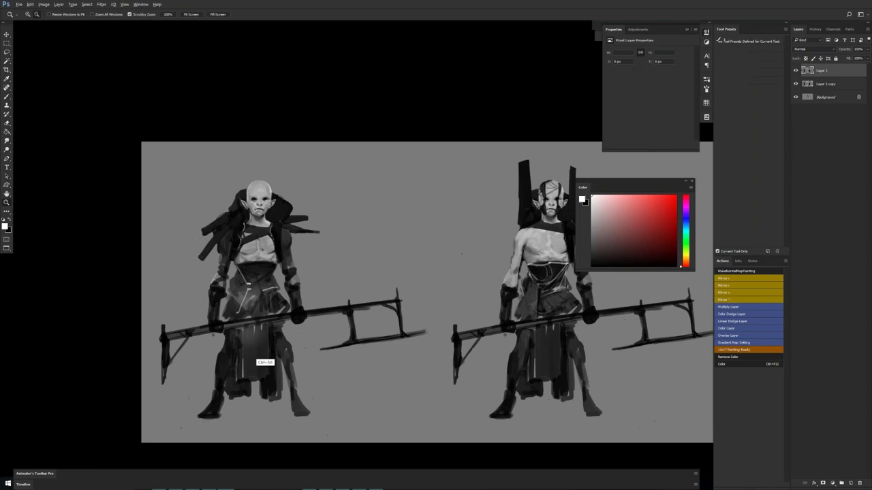
pyautogui.keyDown('ctrl'); pyautogui.click(543, 290); pyautogui.keyUp('ctrl')
pyautogui.moveTo(374, 213)
pyautogui.mouseDown()
pyautogui.moveTo(359, 227)
pyautogui.moveTo(383, 215)
pyautogui.mouseUp()
pyautogui.press('[')
pyautogui.press('[')
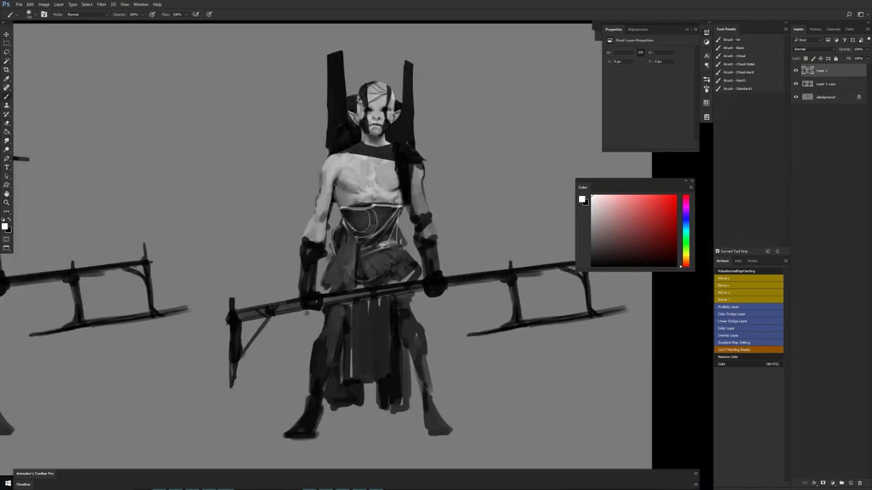
pyautogui.hotkey('ctrl', 'z')
# Touch up the horned character's lower chest and collar edge with sampled tones, switching to the Standard1 brush preset.
pyautogui.keyDown('alt'); pyautogui.click(373, 207); pyautogui.keyUp('alt')
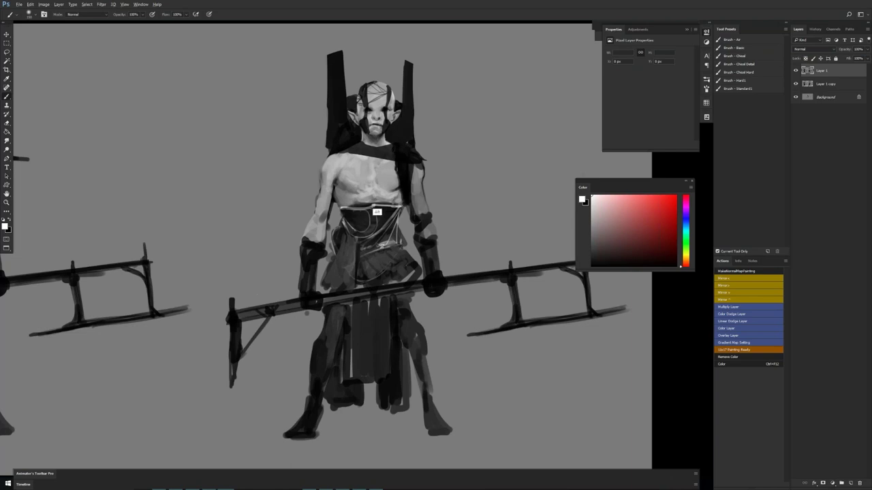
pyautogui.keyDown('alt'); pyautogui.click(371, 204); pyautogui.keyUp('alt')
pyautogui.moveTo(368, 202)
pyautogui.mouseDown()
pyautogui.moveTo(353, 202)
pyautogui.moveTo(355, 192)
pyautogui.mouseUp()
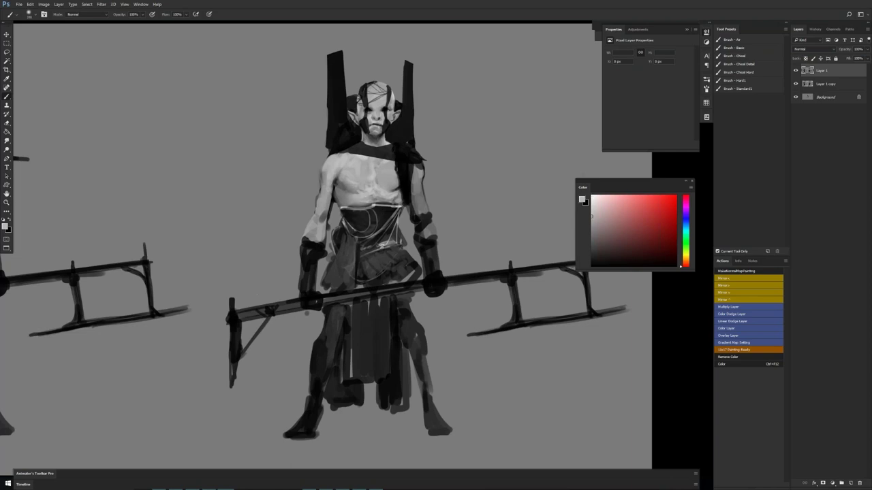
pyautogui.click(738, 88)
pyautogui.keyDown('alt'); pyautogui.click(350, 191); pyautogui.keyUp('alt')
pyautogui.keyDown('alt'); pyautogui.click(349, 191); pyautogui.keyUp('alt')
pyautogui.hotkey('ctrl', 'alt')
pyautogui.moveTo(342, 150); pyautogui.dragTo(384, 158)
# Paint small white accents on the horned character's collar, shoulder strap and the inner edges of the headdress.
pyautogui.press('d')
pyautogui.press('x')
pyautogui.moveTo(390, 142); pyautogui.dragTo(396, 154)
pyautogui.hotkey('ctrl', 'z')
pyautogui.moveTo(399, 165); pyautogui.dragTo(407, 171)
pyautogui.moveTo(346, 98); pyautogui.dragTo(347, 132)
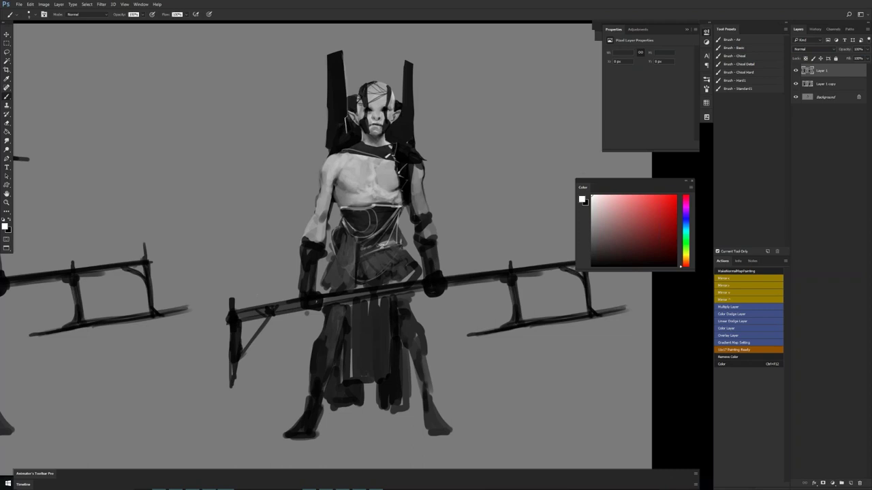
pyautogui.moveTo(347, 118); pyautogui.dragTo(355, 139)
pyautogui.moveTo(405, 63); pyautogui.dragTo(407, 199)
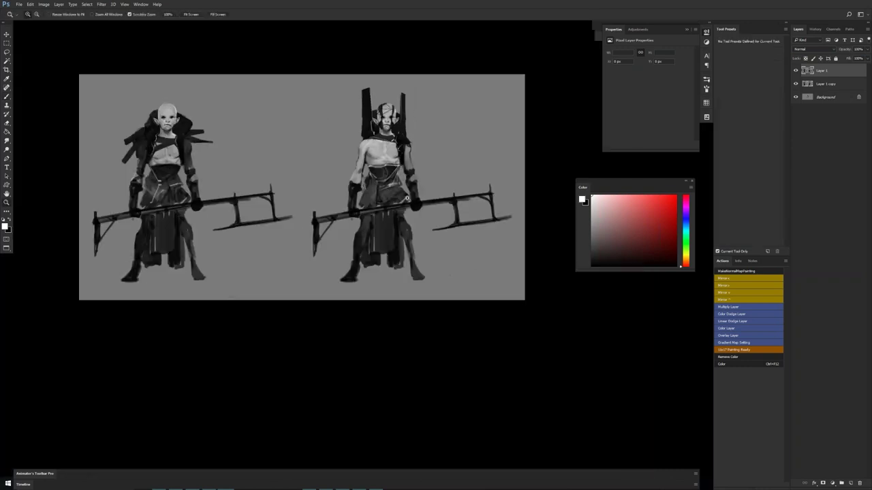
# Paint dark grey cloth strokes at the horned character's hip and skirt with a larger brush.
pyautogui.click(407, 198)
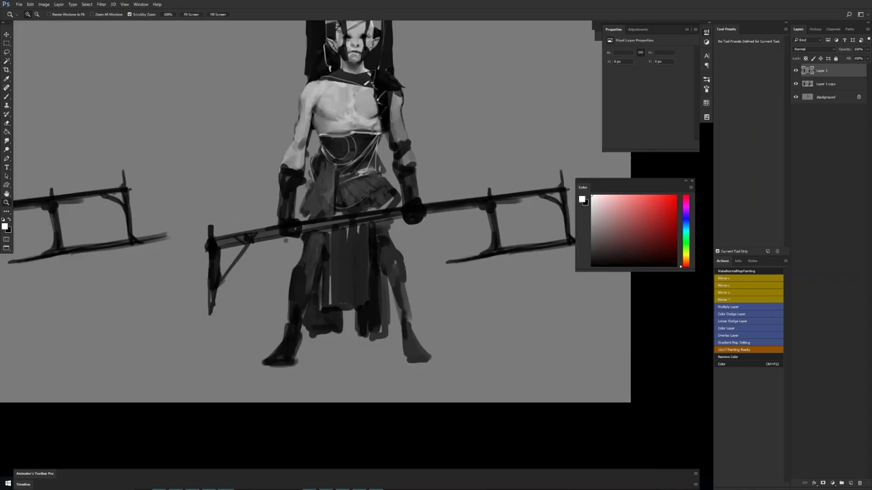
pyautogui.moveTo(407, 198); pyautogui.dragTo(403, 258)
pyautogui.press(']')
pyautogui.moveTo(317, 218)
pyautogui.mouseDown()
pyautogui.moveTo(311, 232)
pyautogui.moveTo(311, 214)
pyautogui.mouseUp()
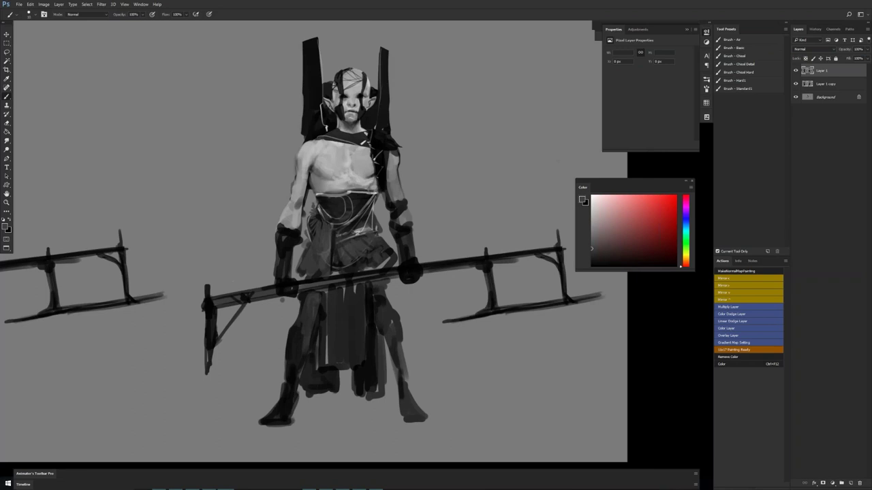
pyautogui.moveTo(341, 363); pyautogui.dragTo(394, 291)
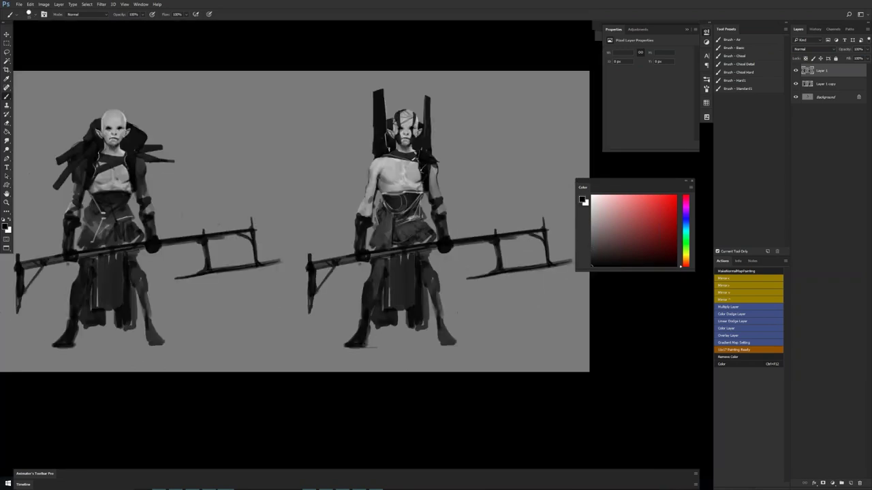
# Paint dark horizontal ground lines beneath the feet of both characters.
pyautogui.moveTo(441, 348)
pyautogui.mouseDown()
pyautogui.moveTo(358, 345)
pyautogui.moveTo(441, 349)
pyautogui.mouseUp()
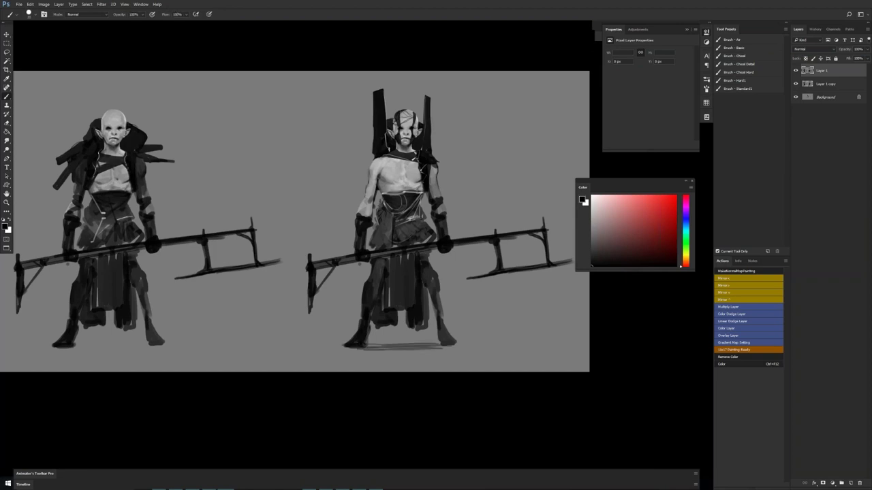
pyautogui.moveTo(358, 348); pyautogui.dragTo(460, 346)
pyautogui.moveTo(274, 290); pyautogui.dragTo(478, 275)
pyautogui.moveTo(271, 331); pyautogui.dragTo(361, 332)
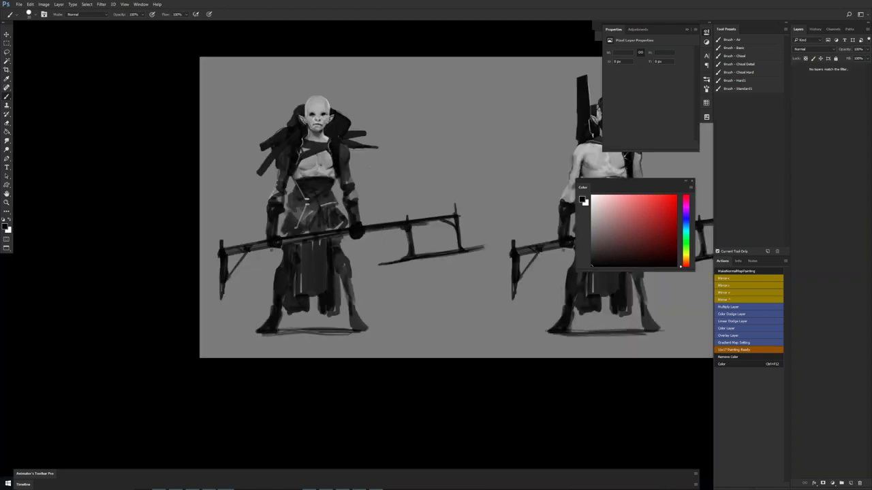
pyautogui.moveTo(246, 335); pyautogui.dragTo(369, 330)
pyautogui.hscroll(7, 356, 212)
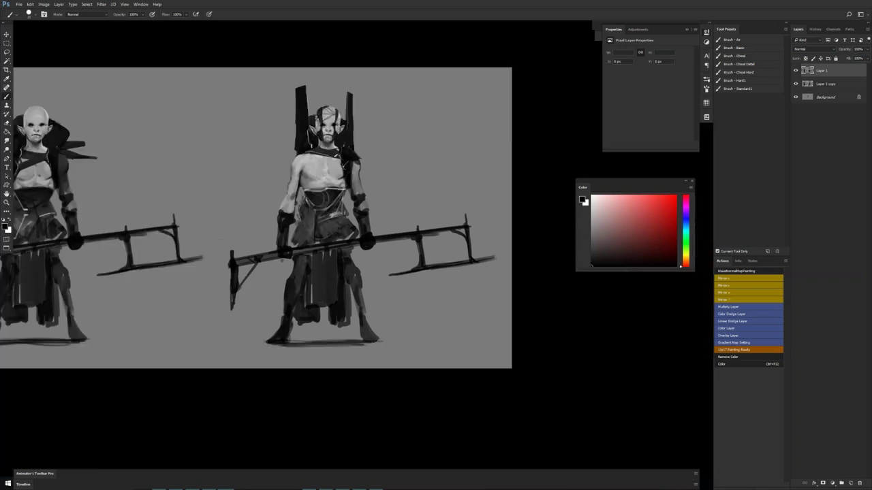
# Paint two long white blades with joints and upward spikes across the horned character's polearm head.
pyautogui.press('x')
pyautogui.moveTo(417, 233); pyautogui.dragTo(423, 281)
pyautogui.moveTo(416, 235); pyautogui.dragTo(428, 303)
pyautogui.moveTo(467, 225); pyautogui.dragTo(474, 276)
pyautogui.moveTo(466, 224); pyautogui.dragTo(478, 282)
pyautogui.moveTo(410, 235); pyautogui.dragTo(466, 232)
pyautogui.moveTo(410, 232); pyautogui.dragTo(416, 196)
pyautogui.moveTo(464, 228); pyautogui.dragTo(462, 189)
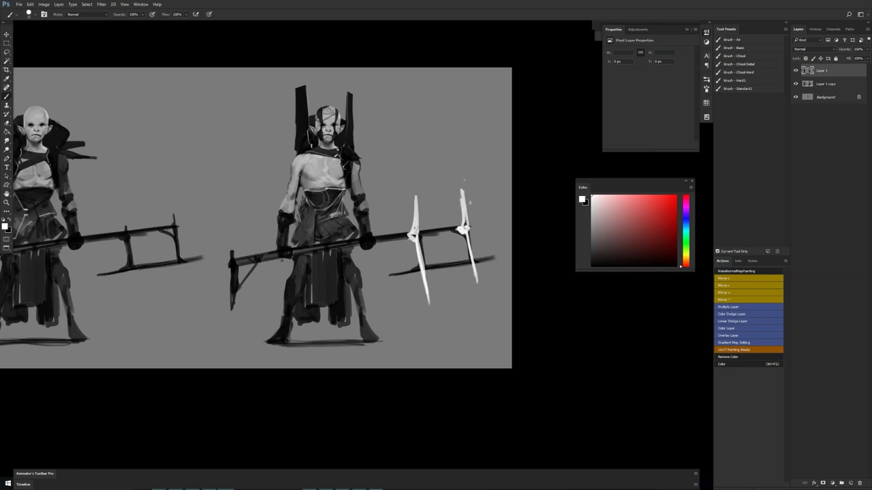
# Sharpen the upper spikes and trim both ends of the polearm's lower bar with the sampled background grey.
pyautogui.keyDown('alt'); pyautogui.click(469, 217); pyautogui.keyUp('alt')
pyautogui.moveTo(468, 219); pyautogui.dragTo(462, 190)
pyautogui.moveTo(417, 228); pyautogui.dragTo(414, 197)
pyautogui.moveTo(397, 273)
pyautogui.mouseDown()
pyautogui.moveTo(389, 274)
pyautogui.moveTo(398, 274)
pyautogui.mouseUp()
pyautogui.moveTo(479, 259); pyautogui.dragTo(492, 257)
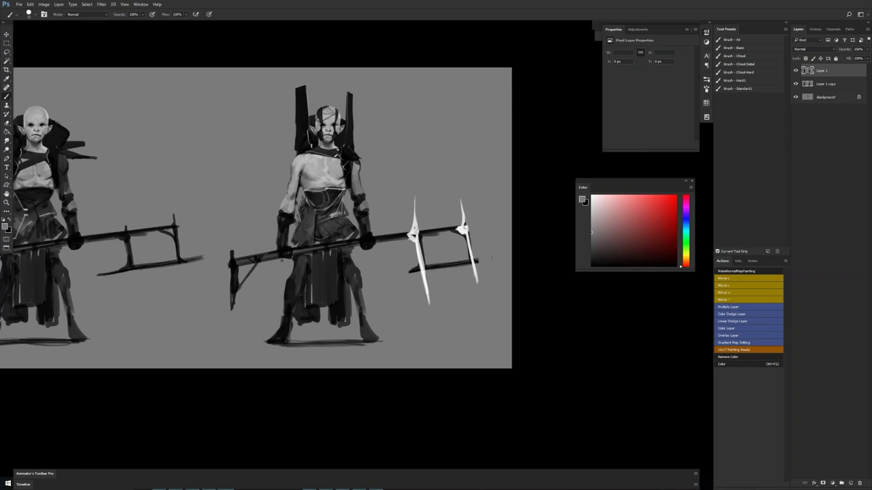
# Paint a dark curved web between the two white blades in black and undo the last few strokes.
pyautogui.press('d')
pyautogui.moveTo(422, 235); pyautogui.dragTo(469, 257)
pyautogui.moveTo(433, 231); pyautogui.dragTo(463, 245)
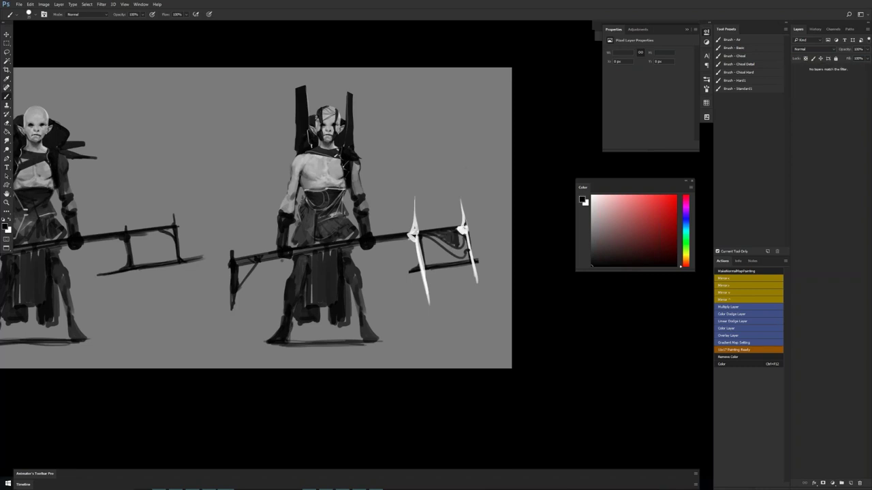
pyautogui.moveTo(429, 259)
pyautogui.mouseDown()
pyautogui.moveTo(439, 239)
pyautogui.moveTo(471, 255)
pyautogui.mouseUp()
pyautogui.hotkey('ctrl', 'alt', 'z')
pyautogui.hotkey('ctrl', 'alt', 'z')
pyautogui.hotkey('ctrl', 'alt', 'z')
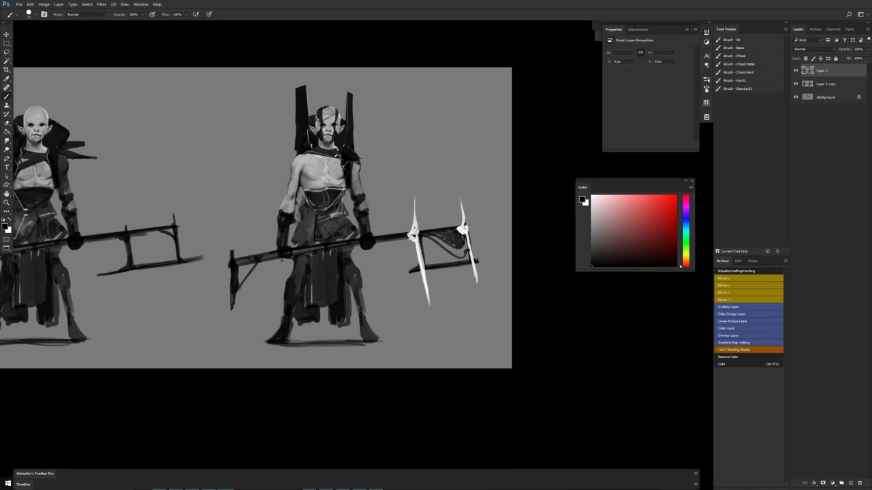
# Draw a black arc linking the lower tips of the blades and undo the straight edge drawn between them.
pyautogui.moveTo(457, 273); pyautogui.dragTo(475, 279)
pyautogui.moveTo(435, 300); pyautogui.dragTo(457, 275)
pyautogui.moveTo(430, 302); pyautogui.dragTo(475, 278)
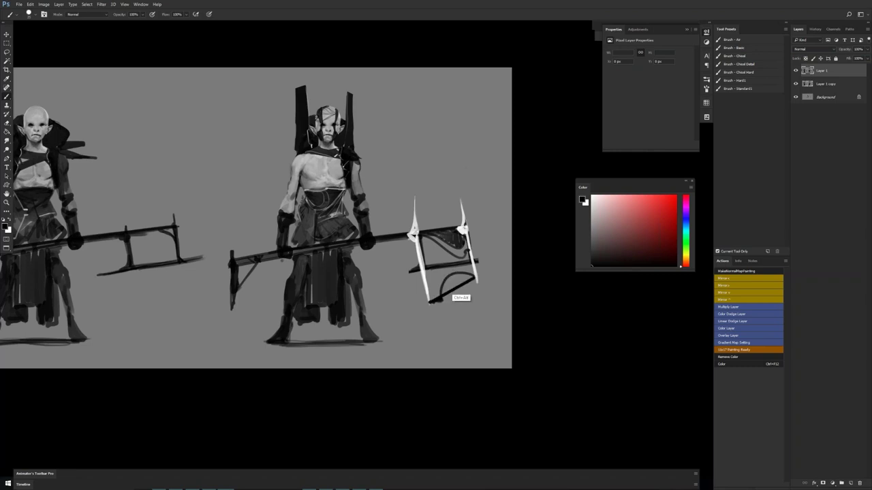
pyautogui.hotkey('ctrl', 'alt', 'z')
pyautogui.moveTo(325, 236); pyautogui.dragTo(317, 197)
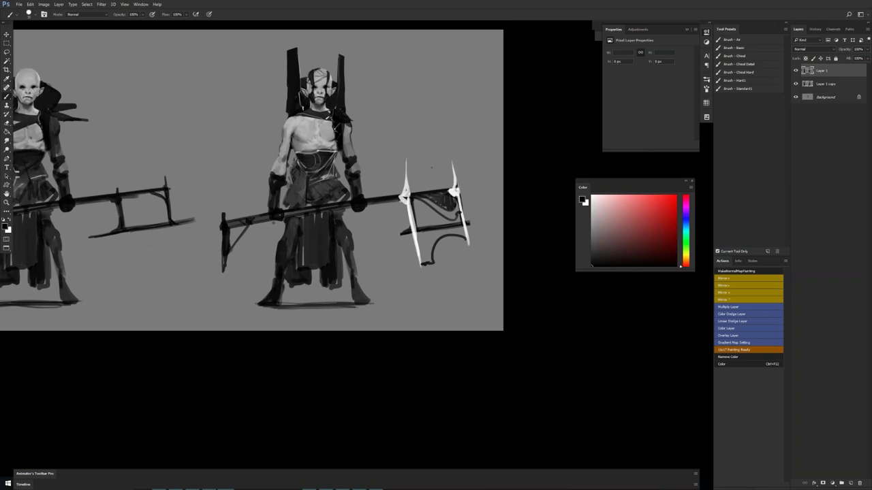
# Shorten and thin the two upward spikes on the horned character's polearm head with the sampled background grey.
pyautogui.keyDown('alt'); pyautogui.click(431, 166); pyautogui.keyUp('alt')
pyautogui.moveTo(402, 165); pyautogui.dragTo(413, 163)
pyautogui.moveTo(477, 156); pyautogui.dragTo(401, 170)
pyautogui.moveTo(273, 223); pyautogui.dragTo(262, 272)
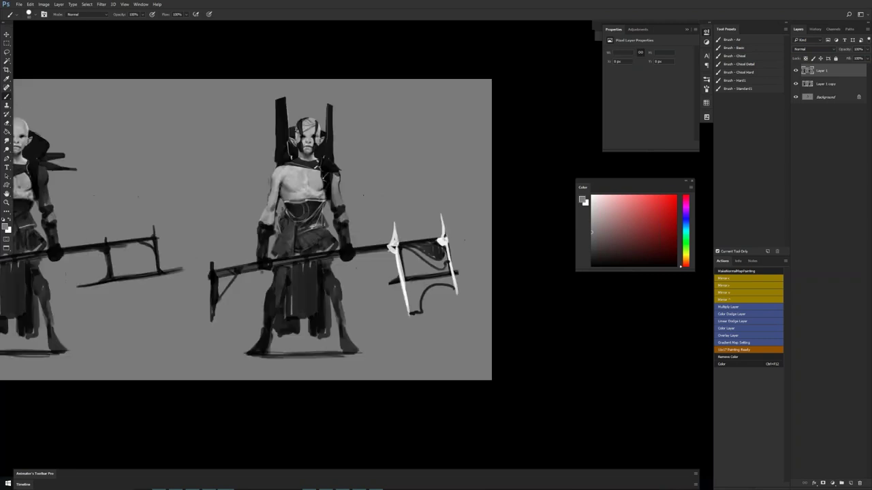
pyautogui.moveTo(375, 264); pyautogui.dragTo(414, 239)
# Paint short light binding strokes around the horned character's polearm shaft beside the blade joints and at its rear end.
pyautogui.keyDown('alt'); pyautogui.click(438, 239); pyautogui.keyUp('alt')
pyautogui.press('Return')
pyautogui.press('x')
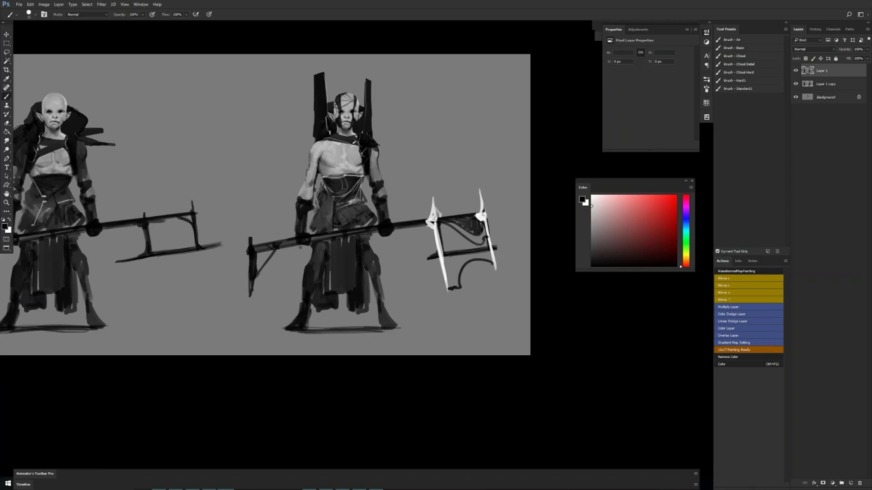
pyautogui.moveTo(480, 203); pyautogui.dragTo(477, 212)
pyautogui.moveTo(479, 209); pyautogui.dragTo(432, 218)
pyautogui.hotkey('ctrl', 'z')
pyautogui.click(592, 201)
pyautogui.moveTo(427, 222); pyautogui.dragTo(419, 221)
pyautogui.moveTo(270, 243); pyautogui.dragTo(277, 248)
pyautogui.moveTo(257, 246); pyautogui.dragTo(253, 252)
# In full-screen view, paint a thin white spike rising from the inner crossbar of the bald character's polearm.
pyautogui.hotkey('ctrl', 'space')
pyautogui.press('f')
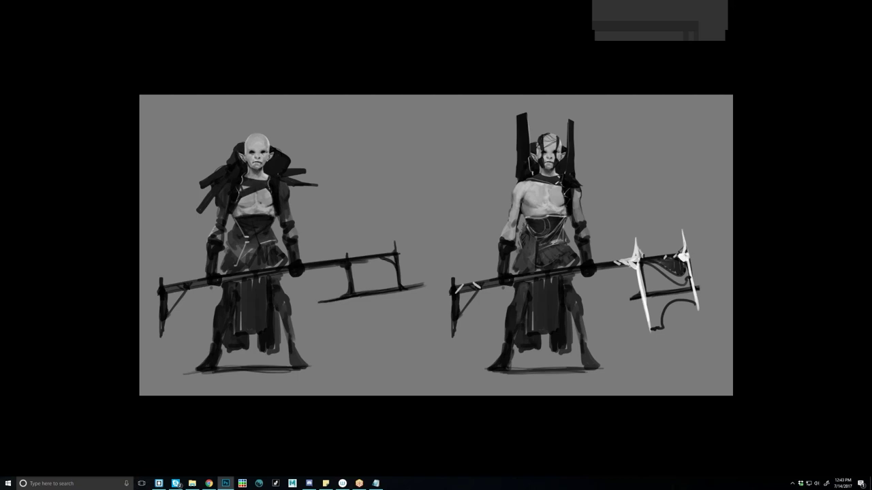
pyautogui.moveTo(304, 286); pyautogui.dragTo(292, 231)
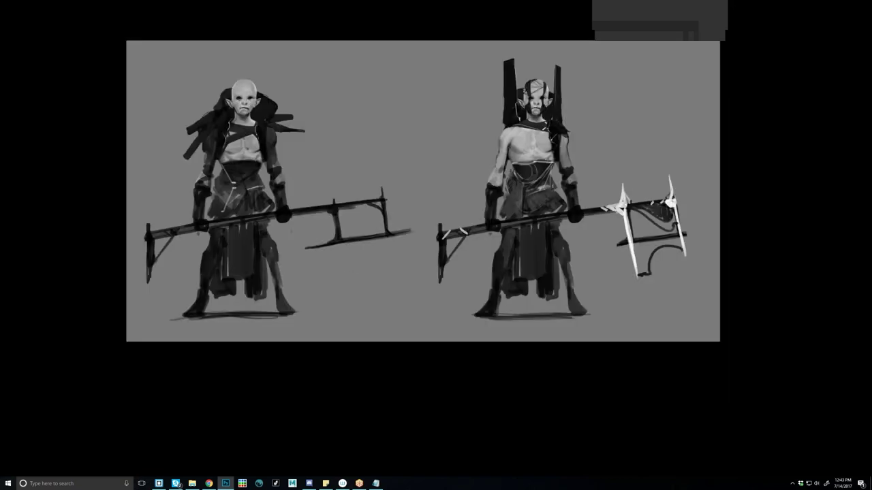
pyautogui.moveTo(331, 174)
pyautogui.mouseDown()
pyautogui.moveTo(333, 207)
pyautogui.moveTo(330, 169)
pyautogui.mouseUp()
pyautogui.hotkey('ctrl', 'z')
pyautogui.hotkey('ctrl', 'z')
pyautogui.moveTo(331, 174); pyautogui.dragTo(335, 208)
pyautogui.moveTo(329, 163); pyautogui.dragTo(334, 205)
pyautogui.moveTo(329, 162); pyautogui.dragTo(334, 203)
# Paint a taller white spike on the outer crossbar of the bald character's polearm and short white tips beneath both crossbars.
pyautogui.moveTo(377, 155)
pyautogui.mouseDown()
pyautogui.moveTo(384, 197)
pyautogui.moveTo(375, 157)
pyautogui.mouseUp()
pyautogui.hotkey('ctrl', 'alt', 'z')
pyautogui.hotkey('ctrl', 'alt', 'z')
pyautogui.hotkey('ctrl', 'z')
pyautogui.moveTo(383, 199)
pyautogui.mouseDown()
pyautogui.moveTo(376, 155)
pyautogui.moveTo(379, 187)
pyautogui.mouseUp()
pyautogui.hotkey('ctrl', 'z')
pyautogui.moveTo(339, 241); pyautogui.dragTo(341, 253)
pyautogui.moveTo(387, 235); pyautogui.dragTo(387, 246)
pyautogui.moveTo(586, 231); pyautogui.dragTo(573, 237)
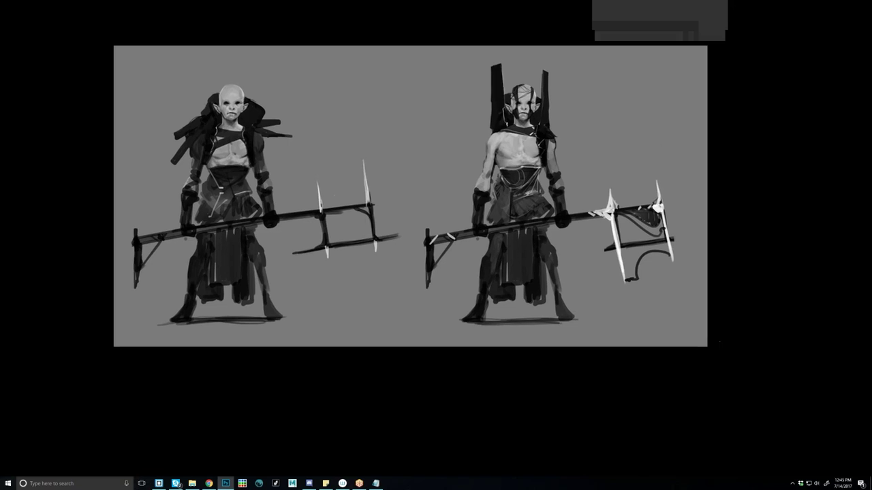
# Soften the shading on the horned character's chest and paint a short dark strap line at the shoulder.
pyautogui.moveTo(335, 195); pyautogui.dragTo(273, 230)
pyautogui.hotkey('ctrl', '+')
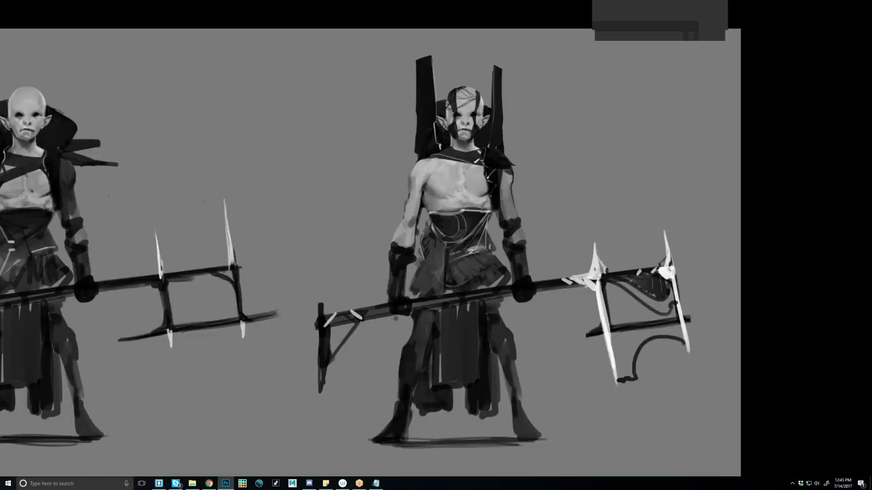
pyautogui.keyDown('ctrl'); pyautogui.click(430, 168); pyautogui.keyUp('ctrl')
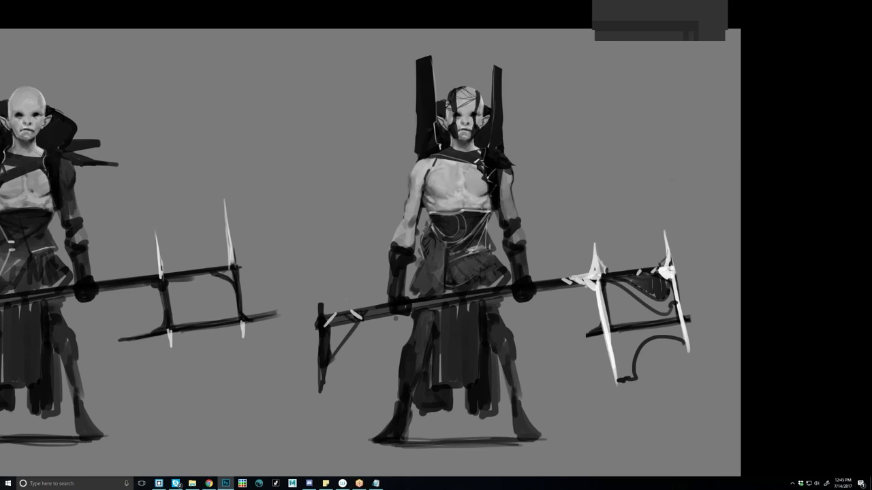
pyautogui.moveTo(438, 175); pyautogui.dragTo(432, 185)
pyautogui.hotkey('ctrl', 'z')
pyautogui.moveTo(444, 175)
pyautogui.mouseDown()
pyautogui.moveTo(435, 189)
pyautogui.moveTo(445, 185)
pyautogui.moveTo(421, 173)
pyautogui.moveTo(426, 186)
pyautogui.moveTo(412, 224)
pyautogui.mouseUp()
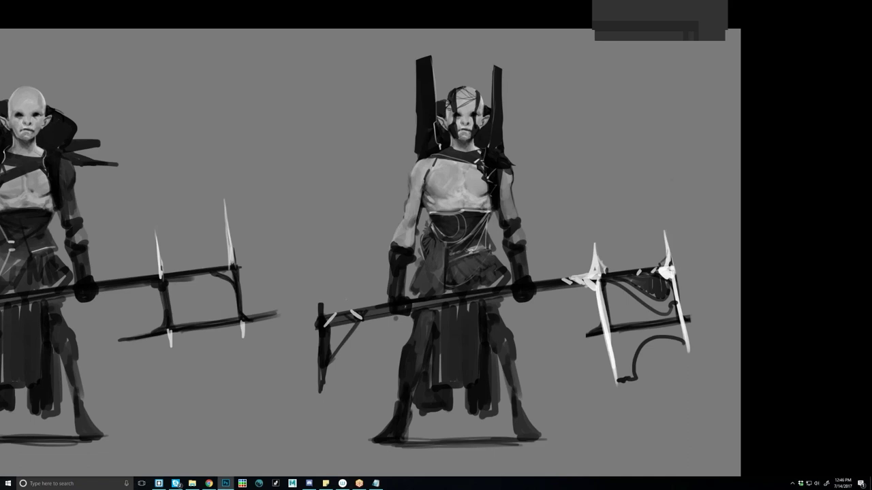
# Cover the horned character's neck with a dark wrapped collar and paint lighter folds into the cloth below it.
pyautogui.scroll(-3, 488, 215)
pyautogui.scroll(4, 488, 216)
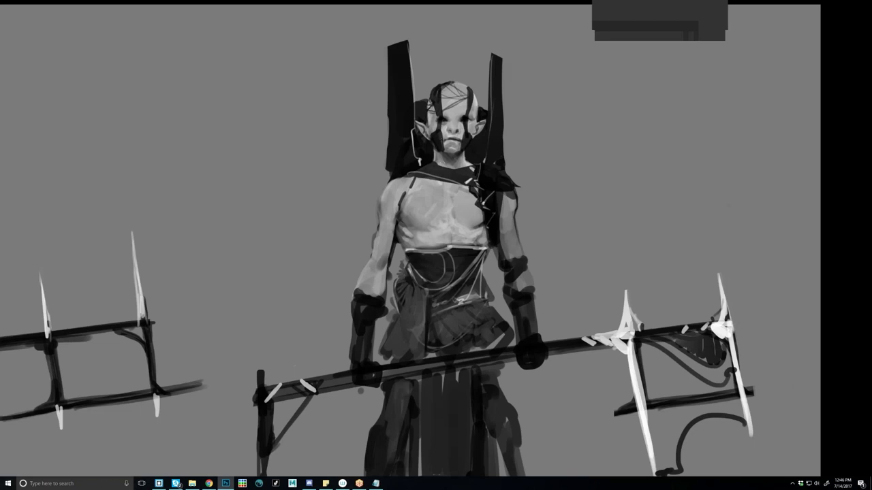
pyautogui.moveTo(441, 166)
pyautogui.mouseDown()
pyautogui.moveTo(467, 156)
pyautogui.moveTo(443, 164)
pyautogui.mouseUp()
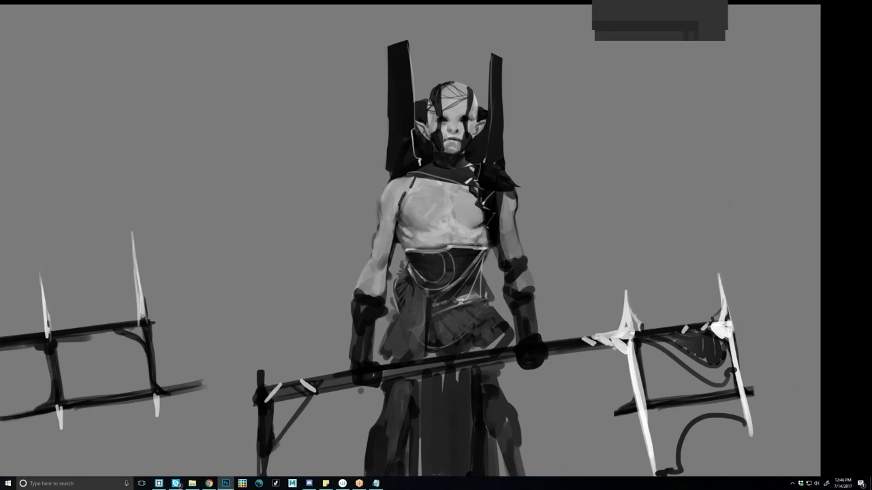
pyautogui.moveTo(449, 163)
pyautogui.mouseDown()
pyautogui.moveTo(463, 161)
pyautogui.moveTo(449, 165)
pyautogui.mouseUp()
pyautogui.moveTo(434, 164); pyautogui.dragTo(469, 166)
pyautogui.moveTo(446, 170); pyautogui.dragTo(472, 177)
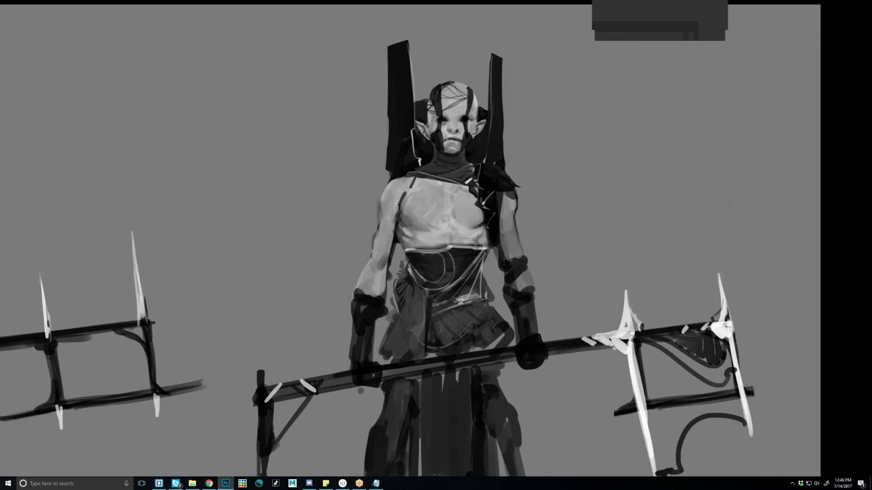
# Paint light bands across the horned character's hip cloth and extend the base of one horn over the shoulder.
pyautogui.scroll(-3, 456, 195)
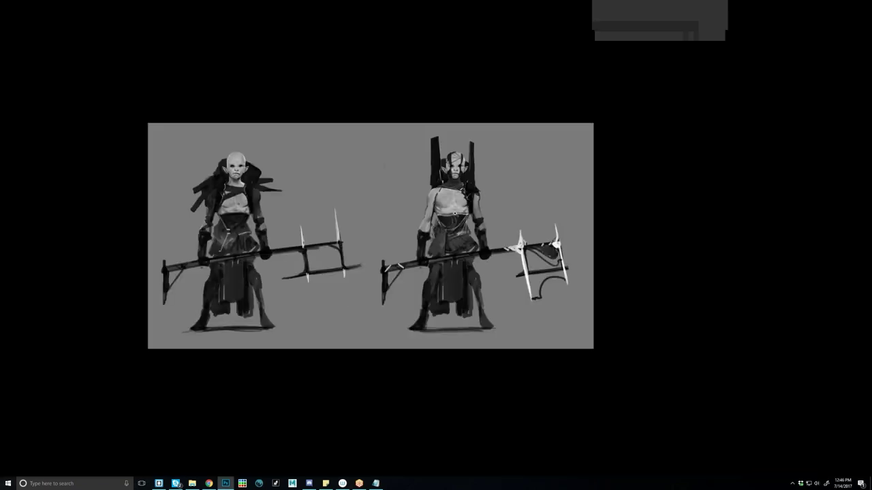
pyautogui.scroll(4, 450, 225)
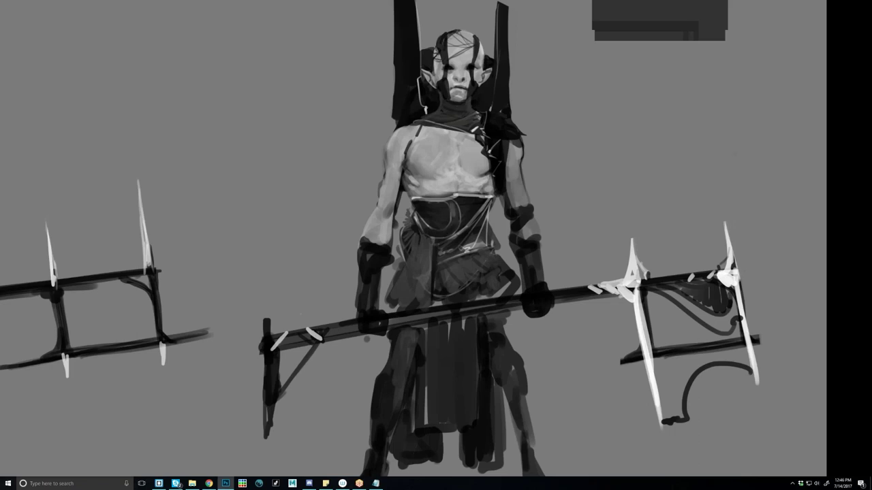
pyautogui.scroll(-1, 453, 273)
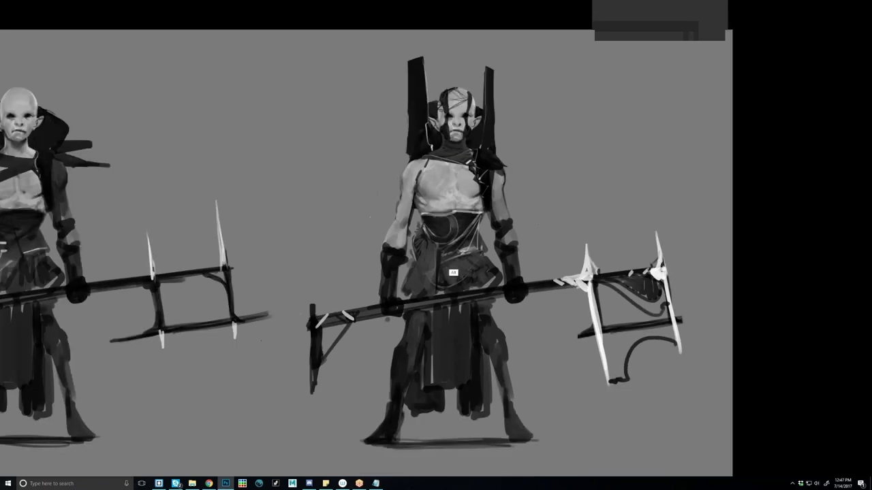
pyautogui.moveTo(453, 273); pyautogui.dragTo(449, 281)
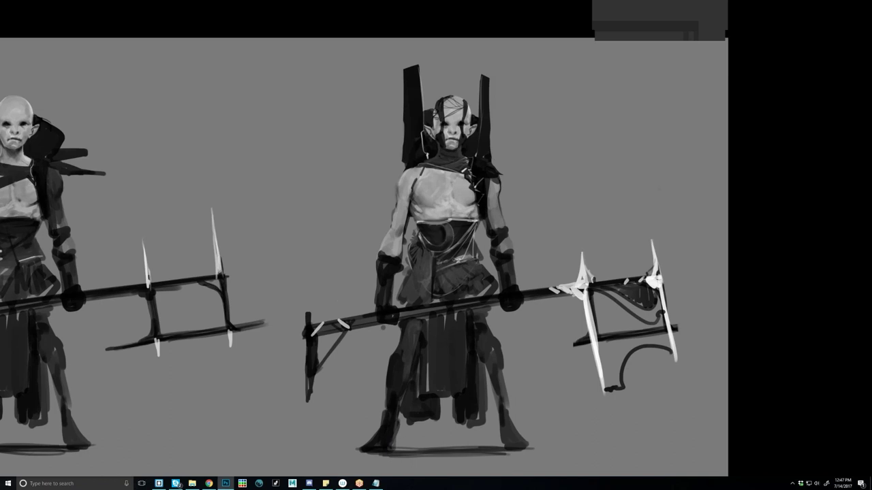
pyautogui.hotkey('ctrl', '-')
pyautogui.hotkey('ctrl', '-')
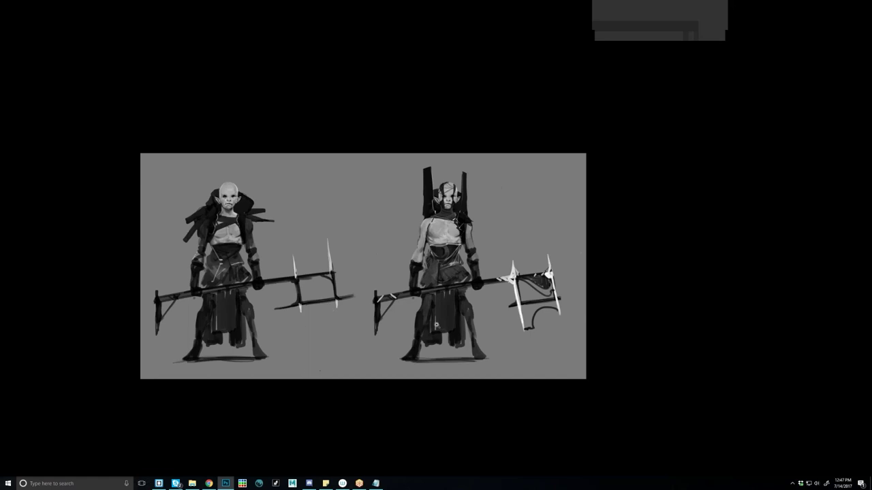
pyautogui.scroll(1, 448, 281)
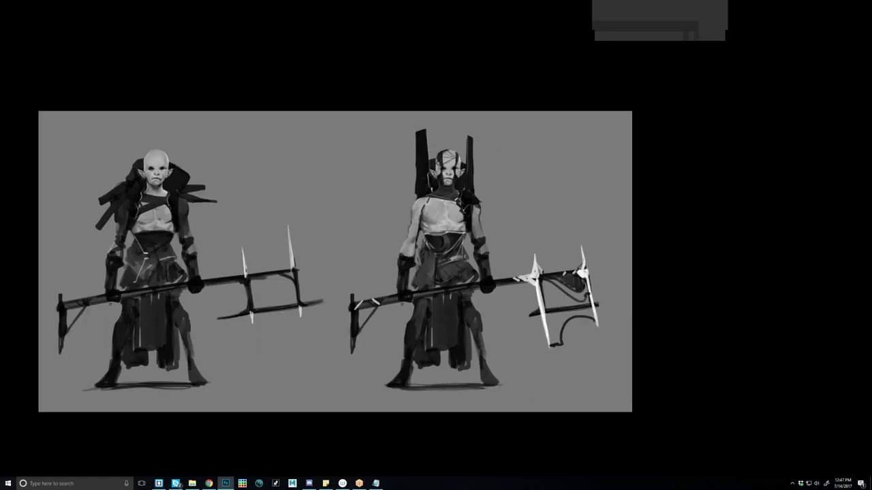
pyautogui.scroll(1, 441, 269)
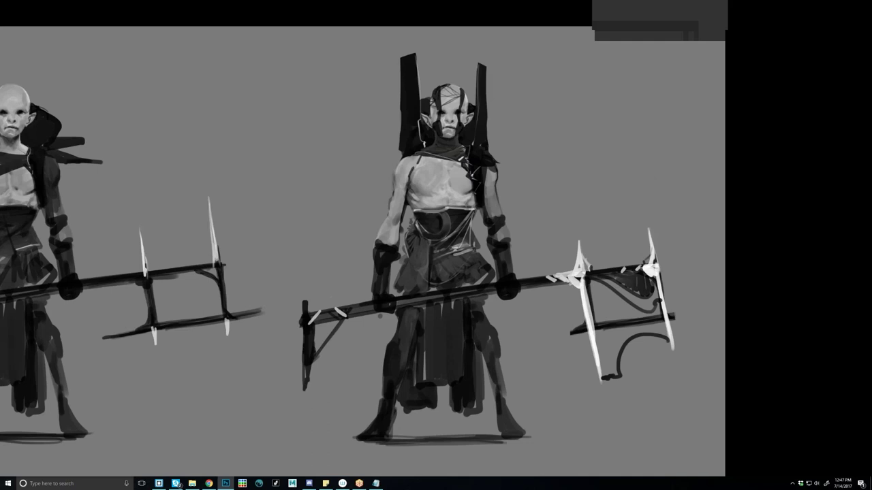
pyautogui.moveTo(474, 250)
pyautogui.mouseDown()
pyautogui.moveTo(455, 257)
pyautogui.moveTo(475, 255)
pyautogui.mouseUp()
pyautogui.moveTo(474, 162); pyautogui.dragTo(482, 152)
pyautogui.moveTo(471, 166)
pyautogui.mouseDown()
pyautogui.moveTo(497, 160)
pyautogui.moveTo(481, 156)
pyautogui.moveTo(488, 149)
pyautogui.moveTo(491, 162)
pyautogui.moveTo(482, 123)
pyautogui.moveTo(479, 159)
pyautogui.moveTo(494, 164)
pyautogui.moveTo(472, 162)
pyautogui.mouseUp()
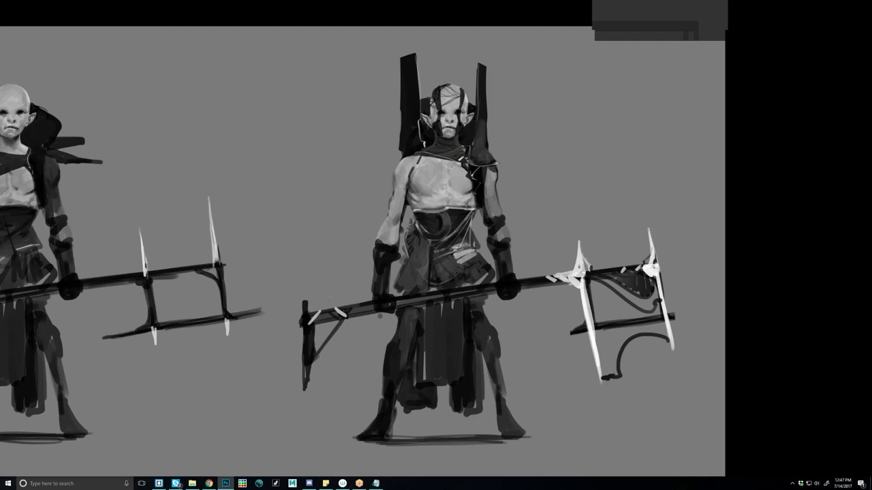
# Paint a light criss-cross lacing pattern down the strap between the horned character's shoulder and chest.
pyautogui.moveTo(470, 158)
pyautogui.mouseDown()
pyautogui.moveTo(484, 179)
pyautogui.moveTo(473, 207)
pyautogui.moveTo(478, 200)
pyautogui.mouseUp()
pyautogui.scroll(-3, 480, 206)
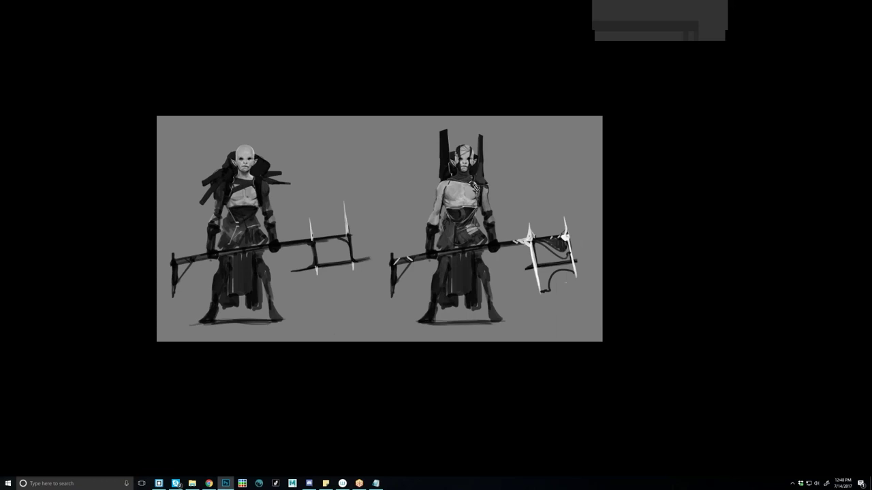
pyautogui.scroll(2, 480, 198)
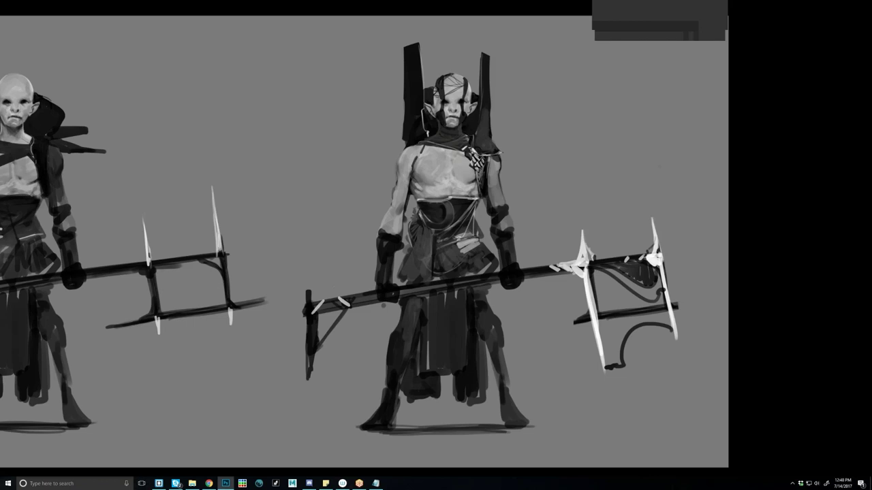
pyautogui.scroll(-2, 491, 188)
pyautogui.scroll(1, 496, 186)
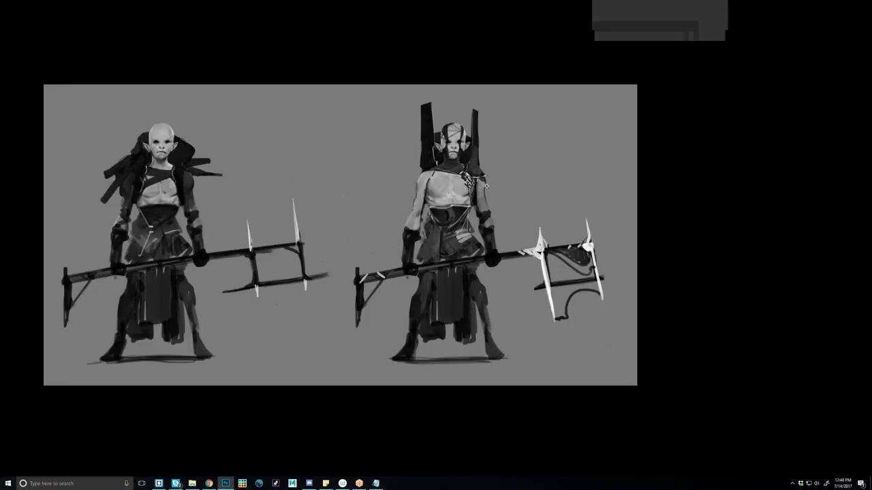
pyautogui.scroll(1, 486, 185)
pyautogui.scroll(1, 458, 175)
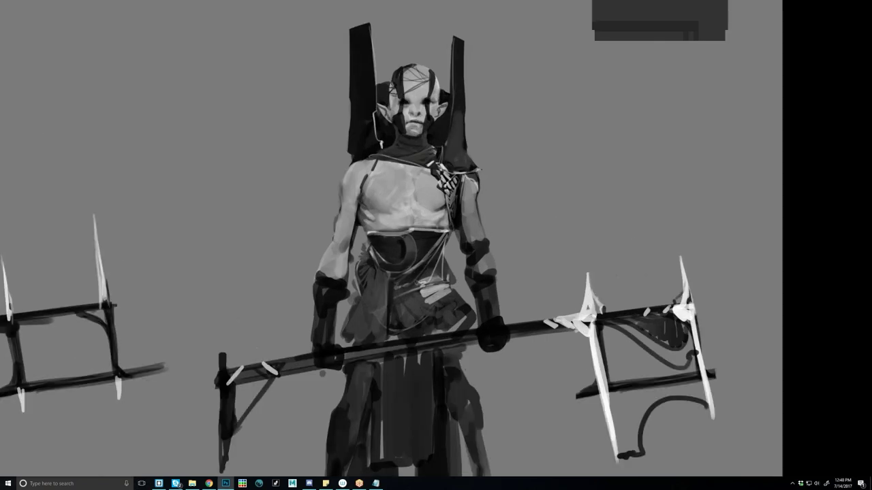
pyautogui.scroll(-1, 477, 188)
pyautogui.scroll(-1, 478, 213)
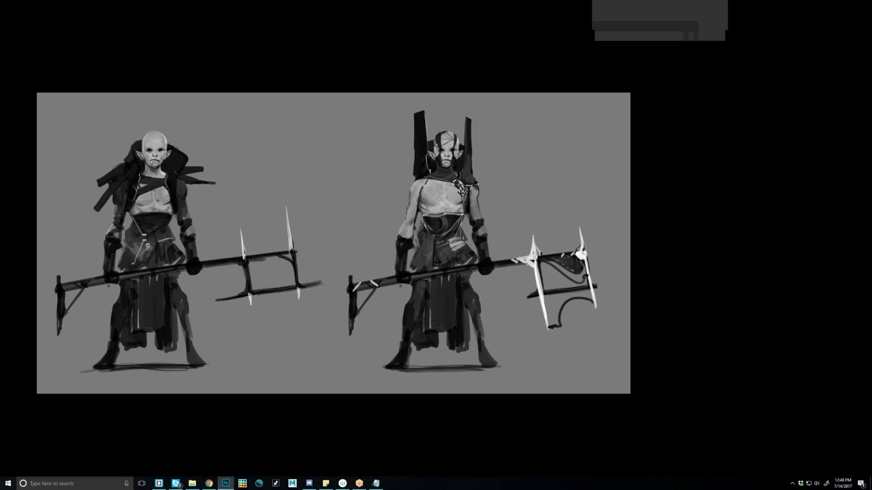
# Paint a light-edged buckle on the bald character's belt and rework the grey folds of the skirt and hanging front cloth.
pyautogui.hotkey('ctrl', '+')
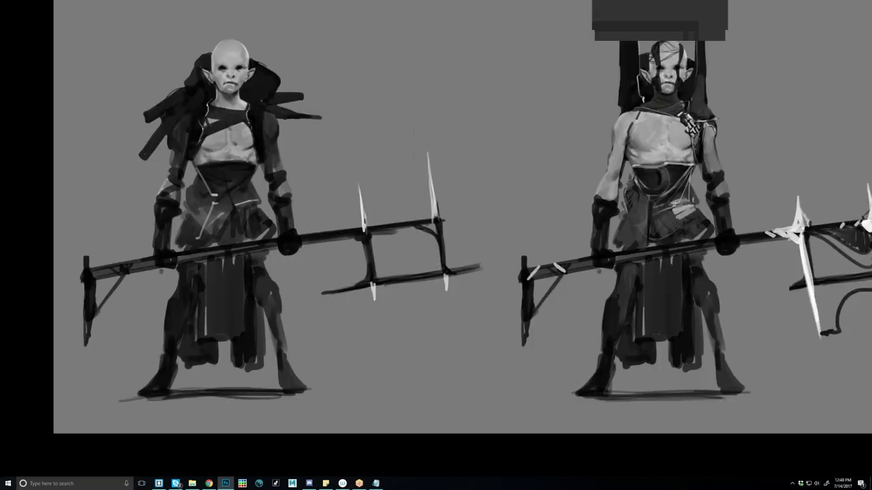
pyautogui.moveTo(212, 203); pyautogui.dragTo(218, 203)
pyautogui.moveTo(185, 220); pyautogui.dragTo(176, 253)
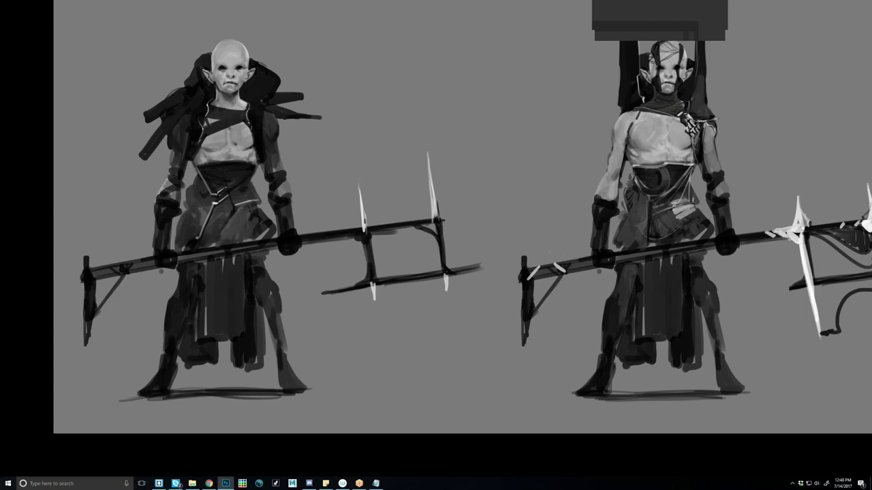
pyautogui.moveTo(227, 259)
pyautogui.mouseDown()
pyautogui.moveTo(204, 273)
pyautogui.moveTo(213, 320)
pyautogui.moveTo(213, 274)
pyautogui.moveTo(201, 320)
pyautogui.mouseUp()
pyautogui.scroll(-3, 218, 332)
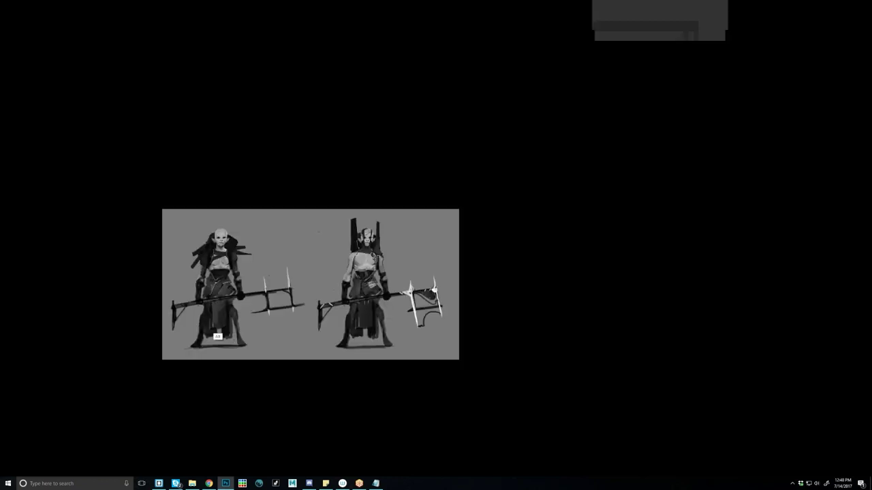
pyautogui.scroll(3, 372, 298)
pyautogui.moveTo(371, 298); pyautogui.dragTo(419, 296)
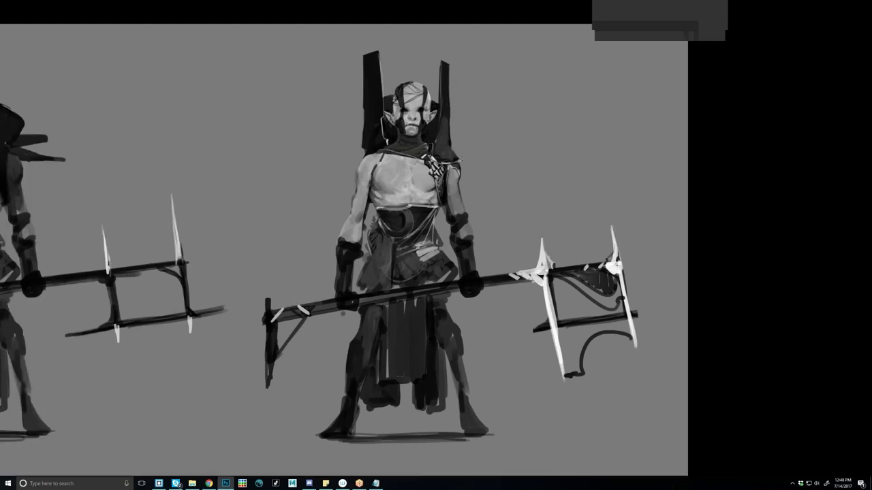
pyautogui.scroll(-1, 392, 296)
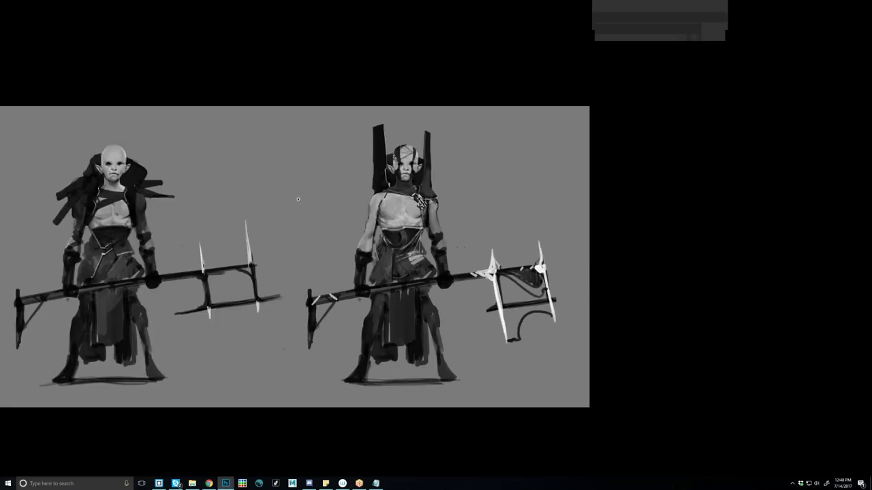
# Draw thin black triangular frames projecting outward from both of the horned character's tall horns.
pyautogui.press('f')
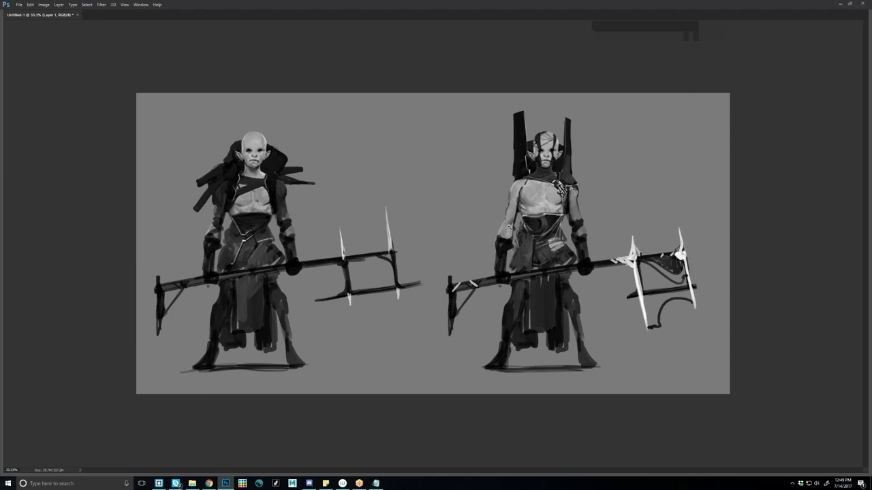
pyautogui.moveTo(492, 137); pyautogui.dragTo(512, 128)
pyautogui.moveTo(492, 137)
pyautogui.mouseDown()
pyautogui.moveTo(513, 126)
pyautogui.moveTo(511, 151)
pyautogui.mouseUp()
pyautogui.moveTo(570, 133); pyautogui.dragTo(572, 155)
pyautogui.moveTo(509, 146); pyautogui.dragTo(511, 157)
pyautogui.moveTo(512, 147)
pyautogui.mouseDown()
pyautogui.moveTo(505, 185)
pyautogui.moveTo(514, 179)
pyautogui.mouseUp()
pyautogui.moveTo(512, 124); pyautogui.dragTo(483, 138)
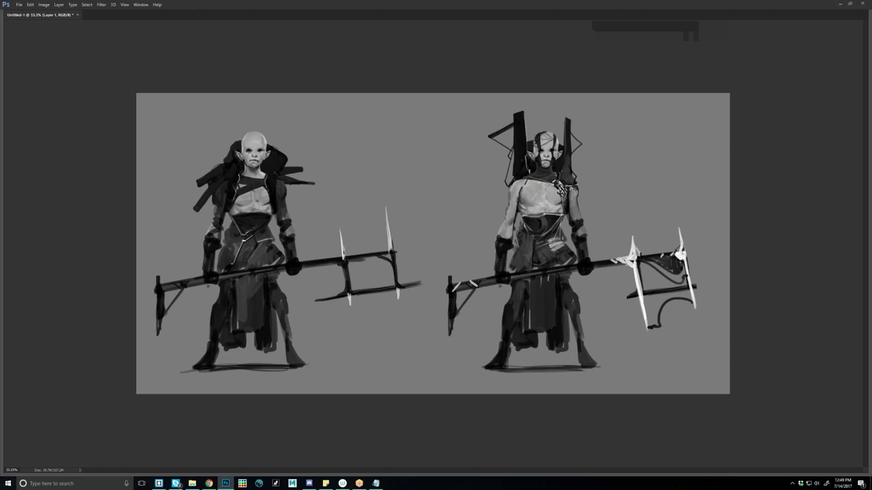
# Connect the bald character's shoulder spikes to the horned character's horn with a slanted black line and a thick horizontal beam.
pyautogui.moveTo(303, 172)
pyautogui.mouseDown()
pyautogui.moveTo(311, 184)
pyautogui.moveTo(479, 137)
pyautogui.mouseUp()
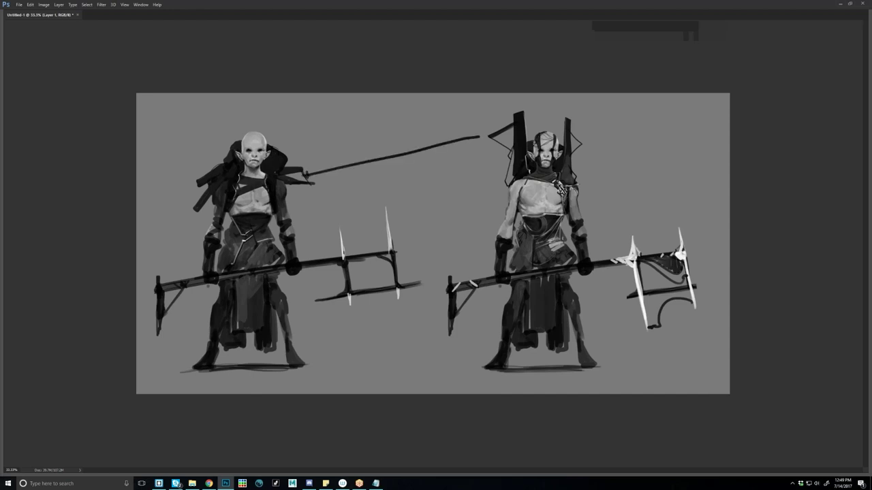
pyautogui.hotkey('ctrl', 'z')
pyautogui.moveTo(305, 176)
pyautogui.mouseDown()
pyautogui.moveTo(512, 125)
pyautogui.moveTo(501, 128)
pyautogui.mouseUp()
pyautogui.moveTo(307, 176)
pyautogui.mouseDown()
pyautogui.moveTo(513, 173)
pyautogui.moveTo(326, 178)
pyautogui.moveTo(341, 194)
pyautogui.moveTo(373, 177)
pyautogui.mouseUp()
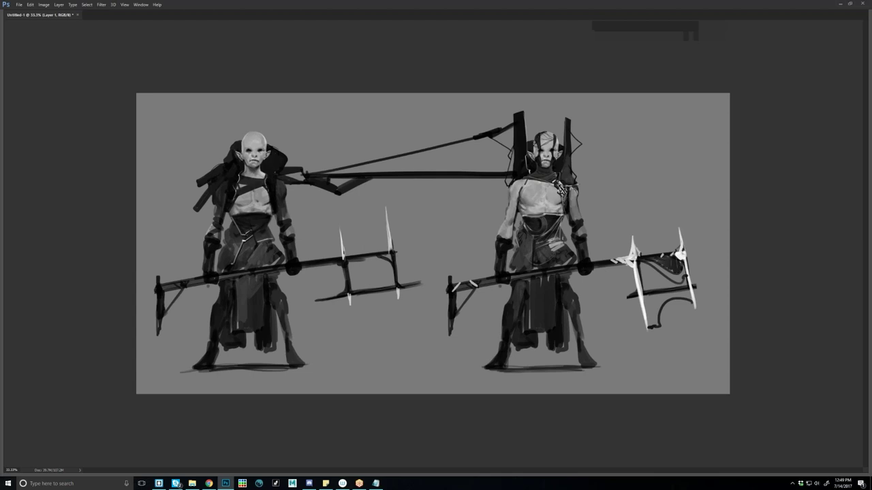
# Paint a dark diagonal brace from the underside of the horizontal beam down to the horned character's arm.
pyautogui.hotkey('ctrl', '+')
pyautogui.moveTo(449, 275); pyautogui.dragTo(389, 277)
pyautogui.moveTo(423, 158); pyautogui.dragTo(479, 198)
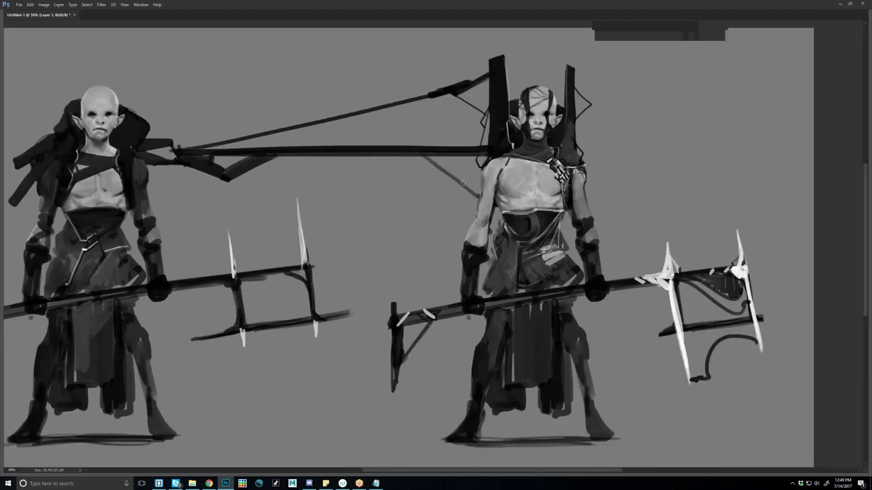
pyautogui.moveTo(429, 156); pyautogui.dragTo(477, 190)
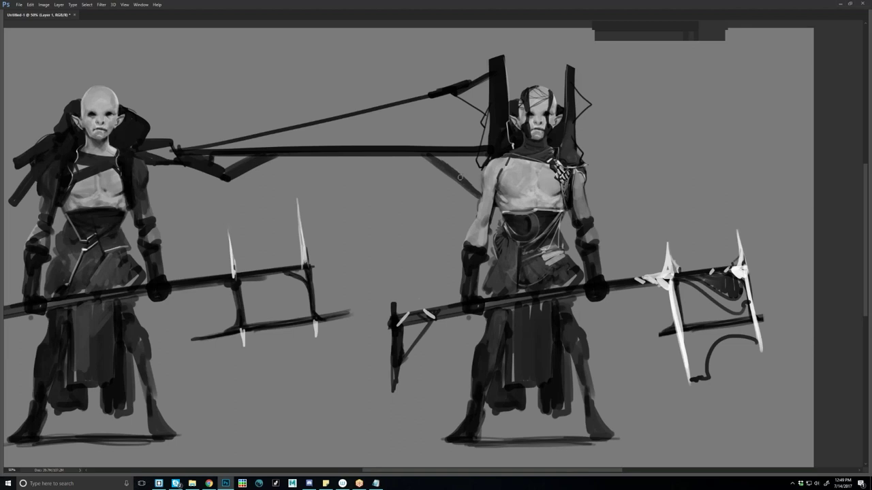
# Strengthen the dark diagonal brace running from the underside of the horizontal beam to the horned character's arm.
pyautogui.moveTo(430, 154); pyautogui.dragTo(480, 195)
pyautogui.hotkey('ctrl', '-')
pyautogui.hotkey('ctrl', '-')
pyautogui.hotkey('ctrl', '+')
pyautogui.hotkey('ctrl', '+')
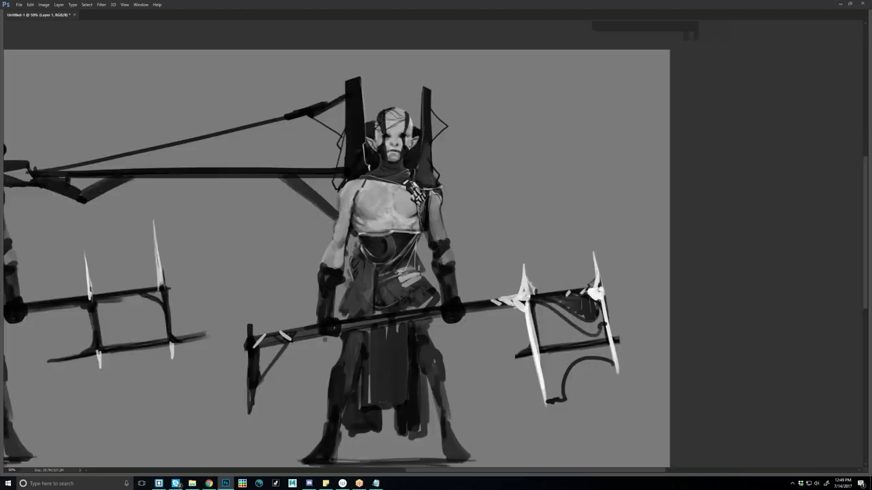
pyautogui.moveTo(343, 201); pyautogui.dragTo(342, 215)
pyautogui.hotkey('ctrl', 'z')
pyautogui.hotkey('ctrl', 'alt', 'z')
pyautogui.scroll(-1, 318, 264)
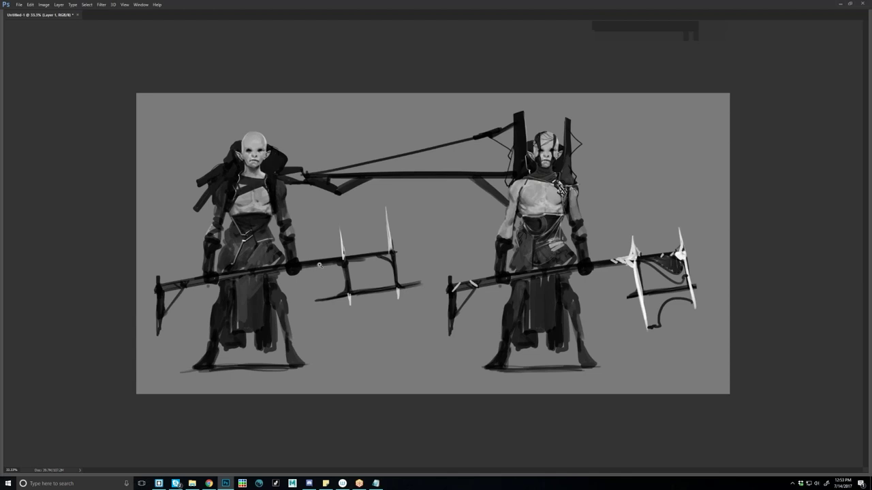
# Open the Calculator app.
pyautogui.click(51, 484)
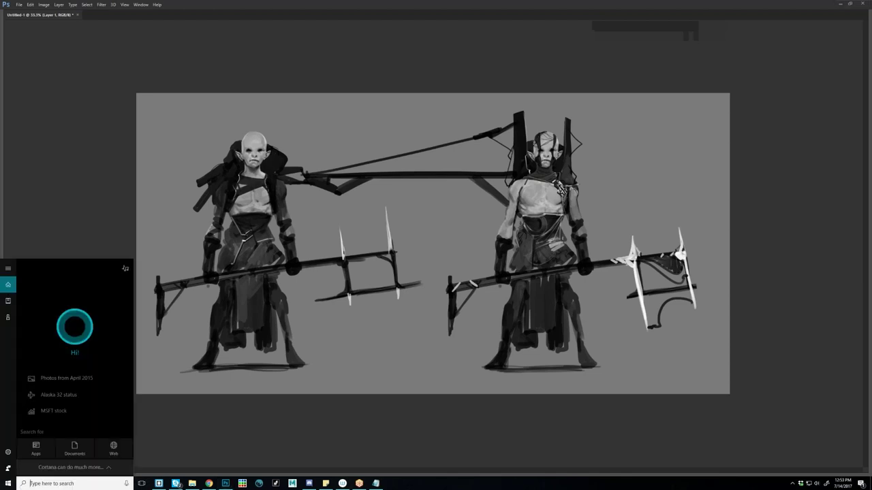
pyautogui.write('c')
pyautogui.click(61, 329)
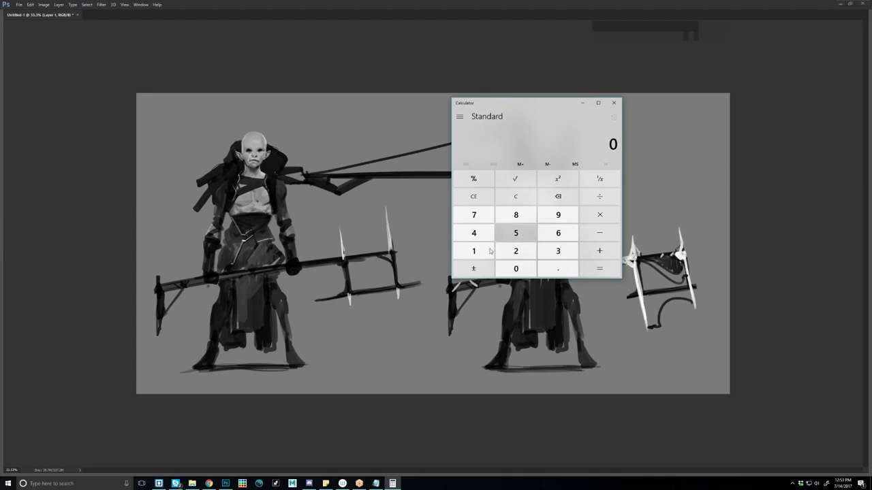
pyautogui.click(525, 228)
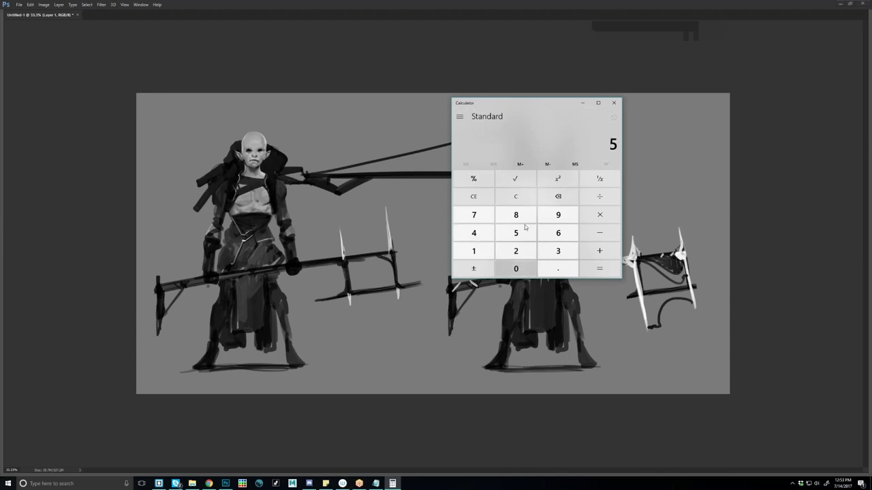
pyautogui.doubleClick(522, 263)
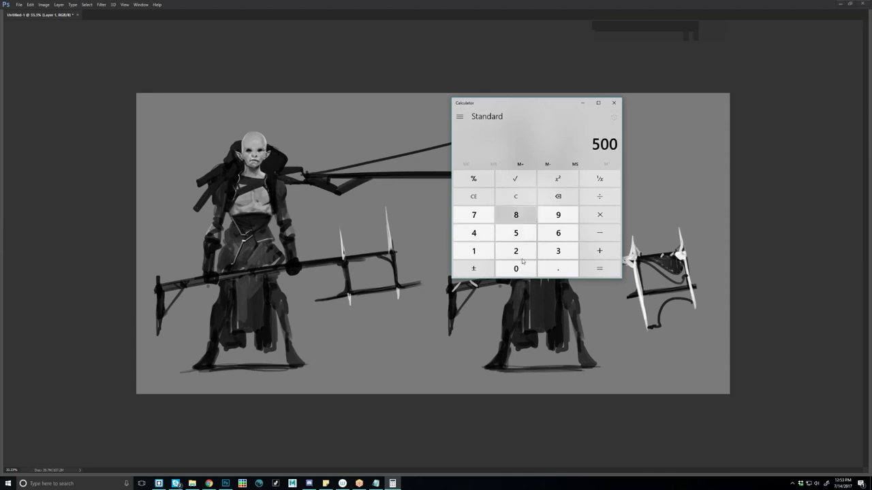
pyautogui.click(516, 197)
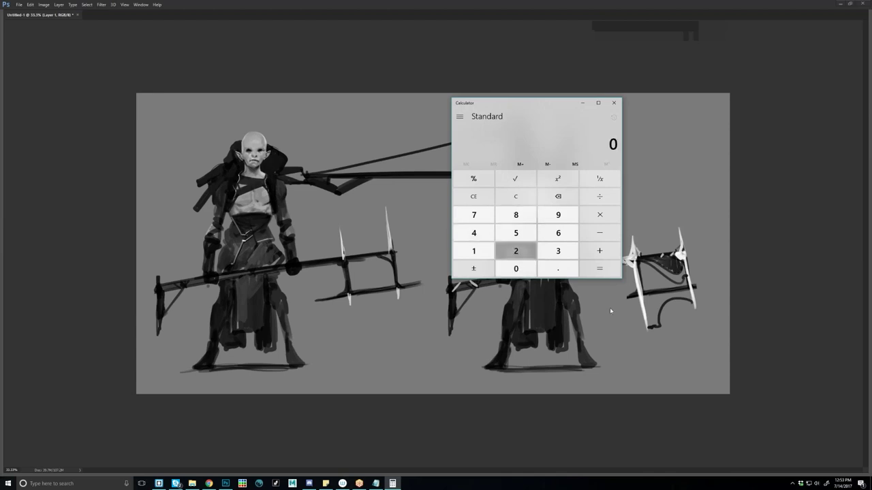
# Calculate 200 divided by 60.
pyautogui.write('200')
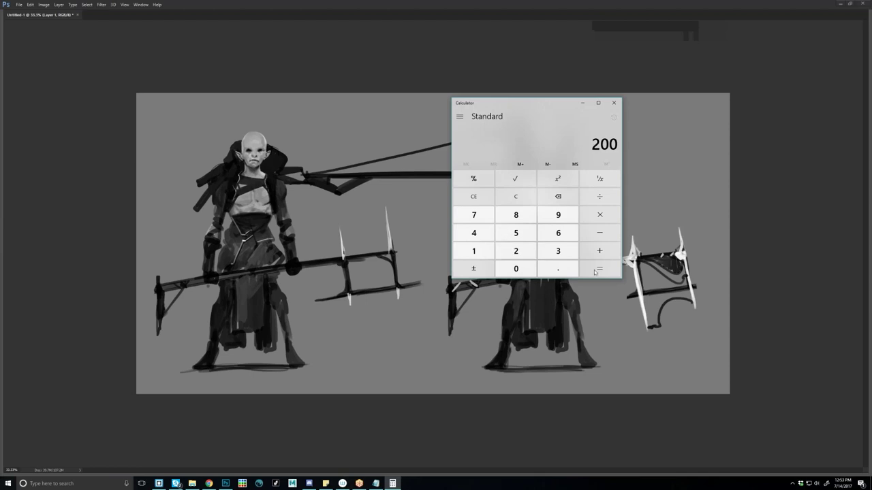
pyautogui.click(592, 218)
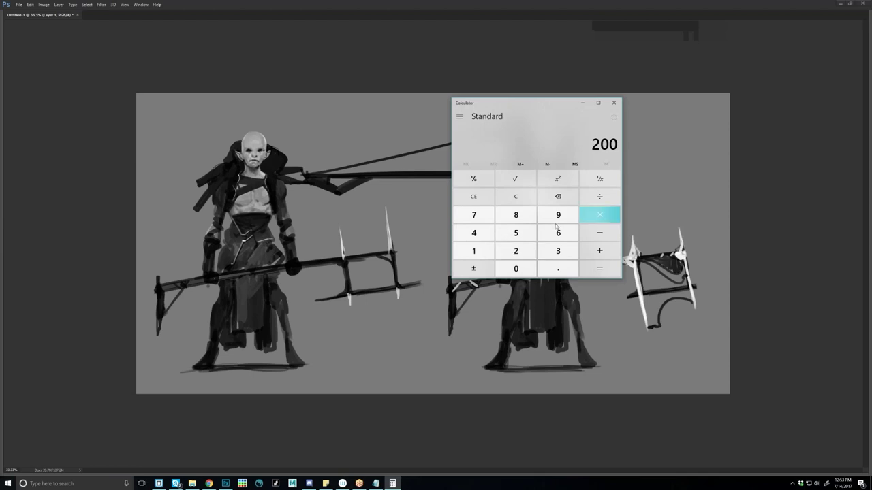
pyautogui.write('6')
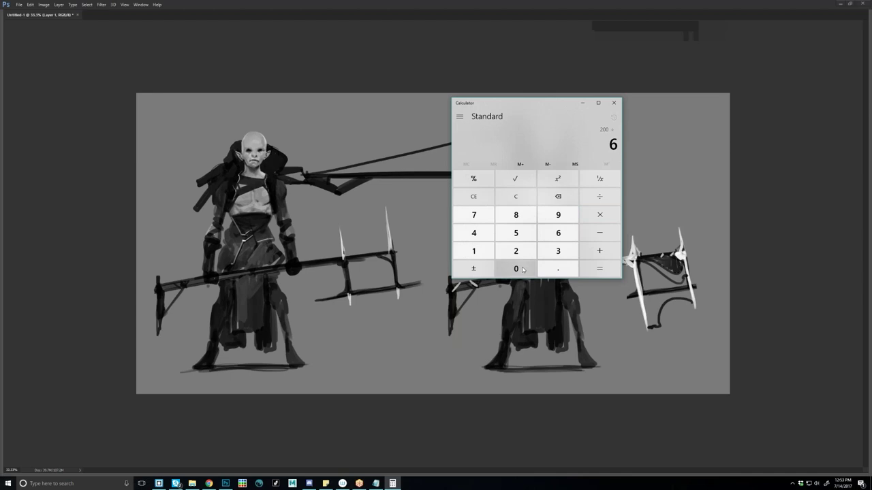
pyautogui.write('0')
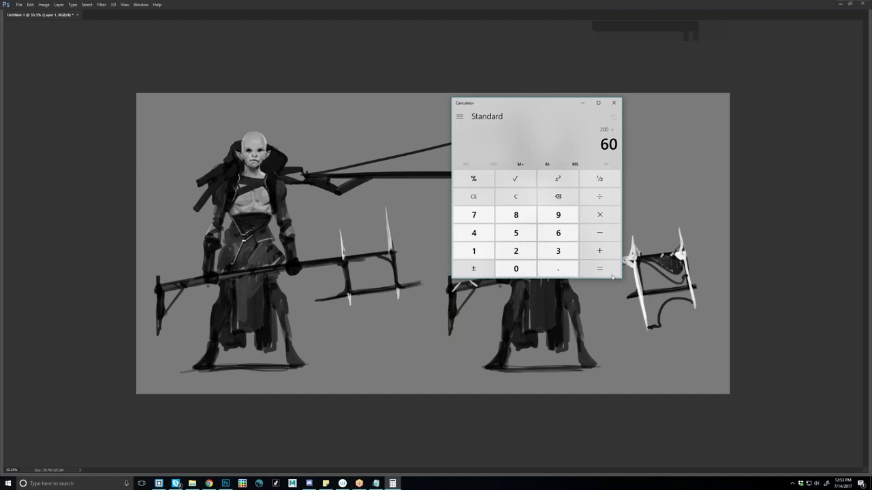
pyautogui.click(602, 271)
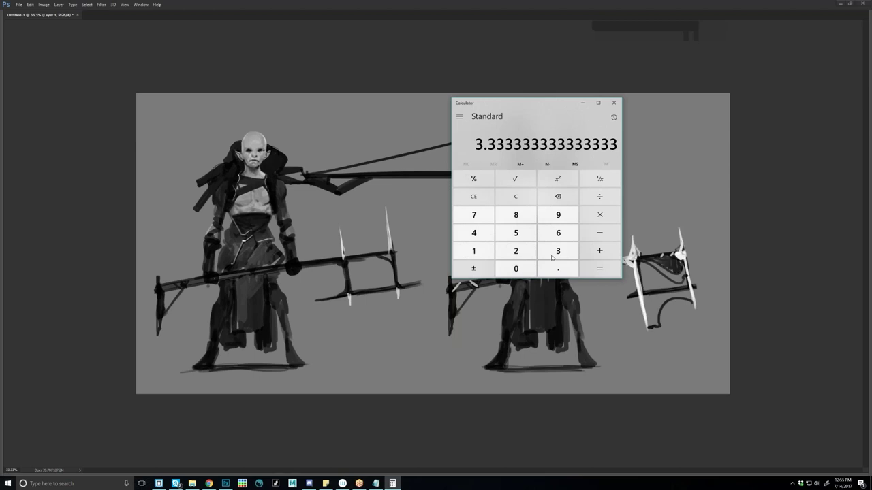
# Clear the calculation, divide 200 by 25, and close Calculator to return to the Photoshop painting.
pyautogui.press('/')
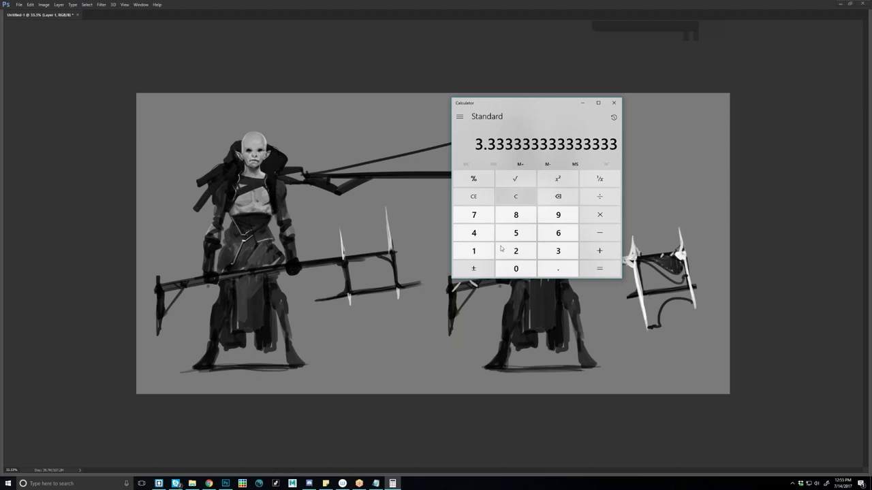
pyautogui.press('Escape')
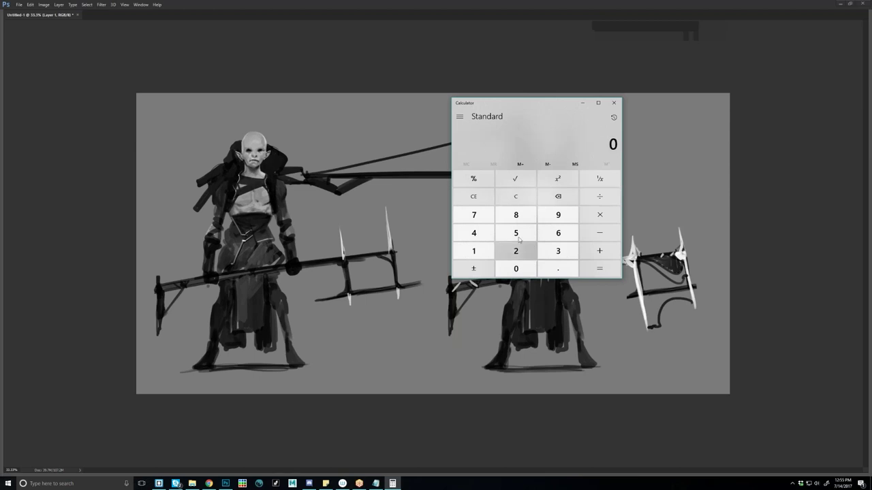
pyautogui.write('25')
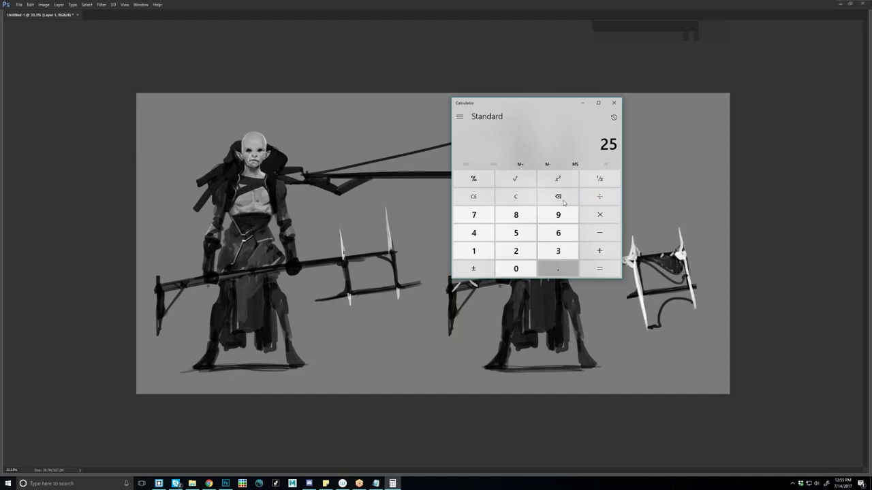
pyautogui.click(557, 197)
pyautogui.write('00')
pyautogui.press('/')
pyautogui.click(529, 250)
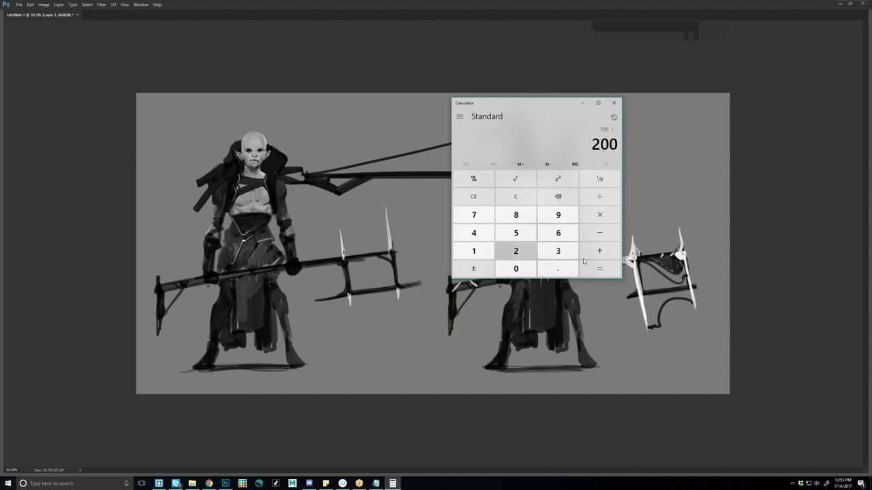
pyautogui.write('5')
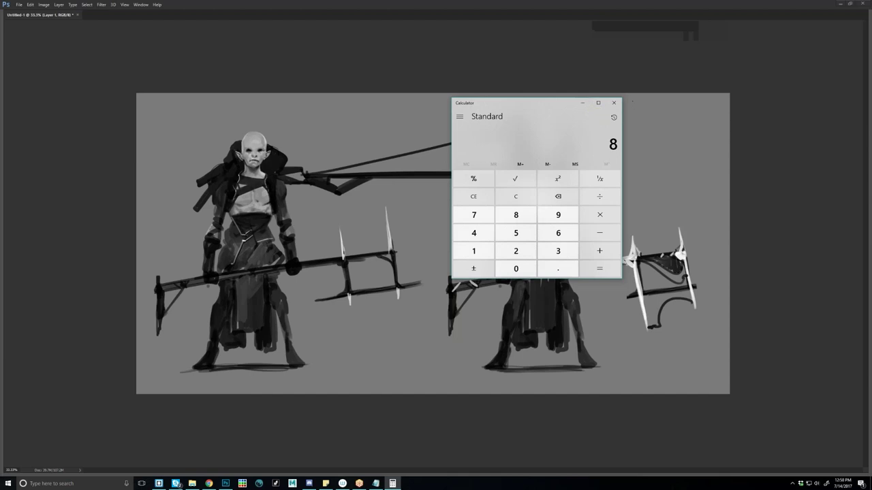
pyautogui.click(614, 103)
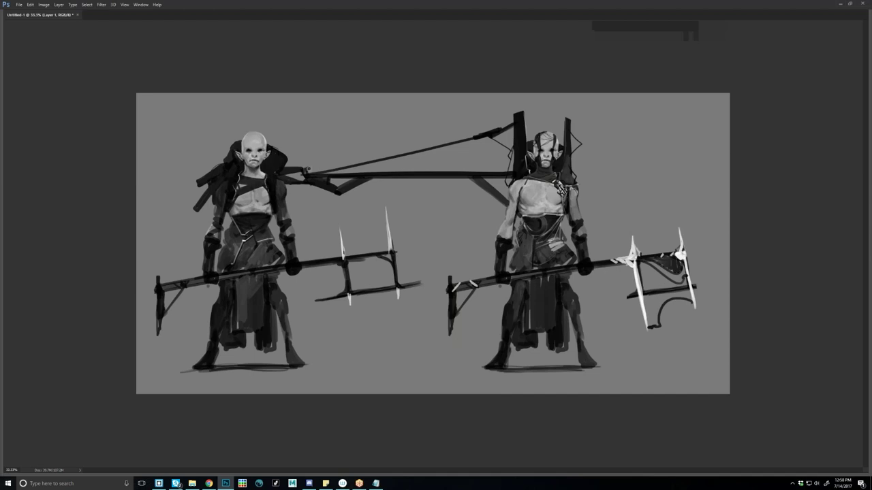
# Paint dark diagonal braces beside the horned character's tall horn and from the beam down to the bald character's arm.
pyautogui.moveTo(306, 169); pyautogui.dragTo(314, 169)
pyautogui.hotkey('ctrl', 'z')
pyautogui.moveTo(513, 130); pyautogui.dragTo(490, 174)
pyautogui.moveTo(319, 185); pyautogui.dragTo(290, 212)
pyautogui.keyDown('alt'); pyautogui.click(281, 203); pyautogui.keyUp('alt')
pyautogui.press('Return')
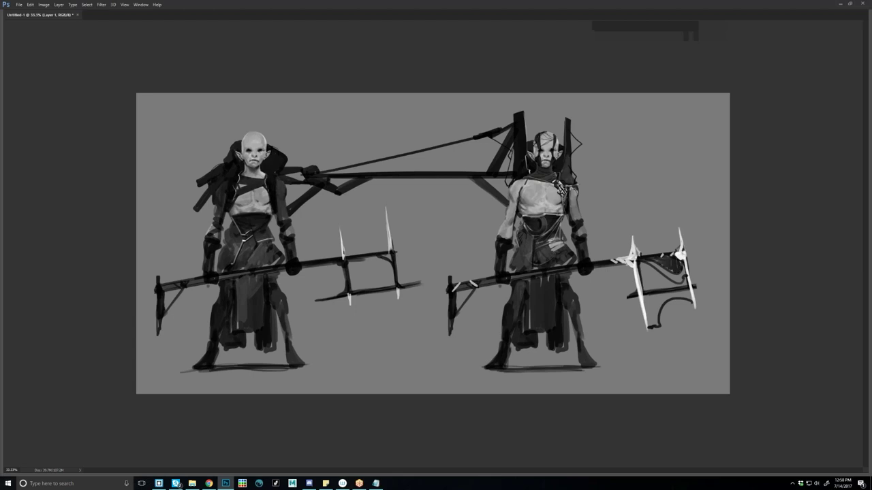
# Paint a dark covering around the crown and side of the horned character's head.
pyautogui.moveTo(178, 485)
pyautogui.scroll(2, 545, 148)
pyautogui.keyDown('alt'); pyautogui.click(530, 141); pyautogui.keyUp('alt')
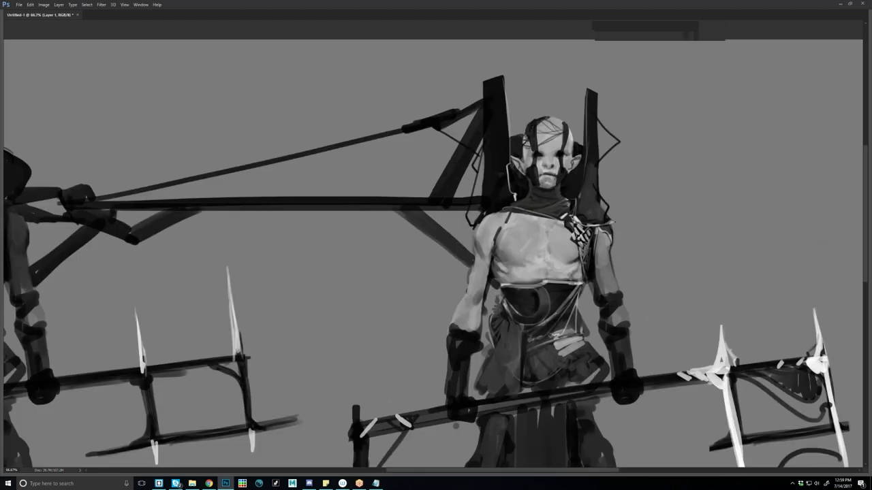
pyautogui.moveTo(546, 118); pyautogui.dragTo(538, 120)
pyautogui.moveTo(525, 126); pyautogui.dragTo(524, 140)
pyautogui.moveTo(540, 125); pyautogui.dragTo(555, 122)
pyautogui.keyDown('alt'); pyautogui.click(552, 178); pyautogui.keyUp('alt')
pyautogui.scroll(-1, 556, 181)
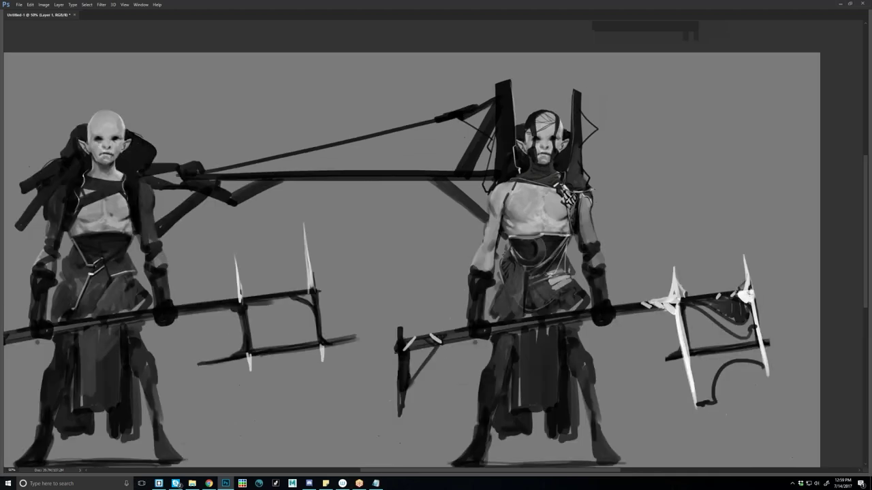
# Sample a tone near the horned character's collar and paint a thin light edge along the thinner horn beside the ear.
pyautogui.scroll(1, 436, 261)
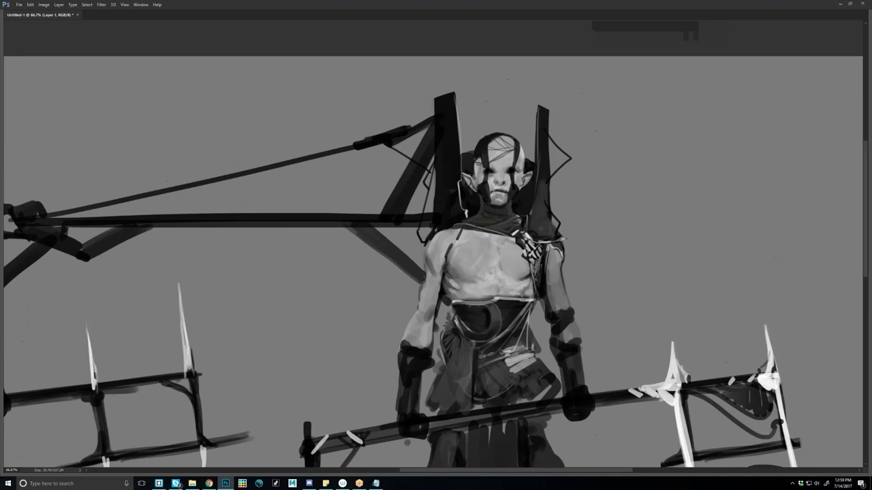
pyautogui.moveTo(469, 236); pyautogui.dragTo(456, 213)
pyautogui.keyDown('alt'); pyautogui.click(457, 212); pyautogui.keyUp('alt')
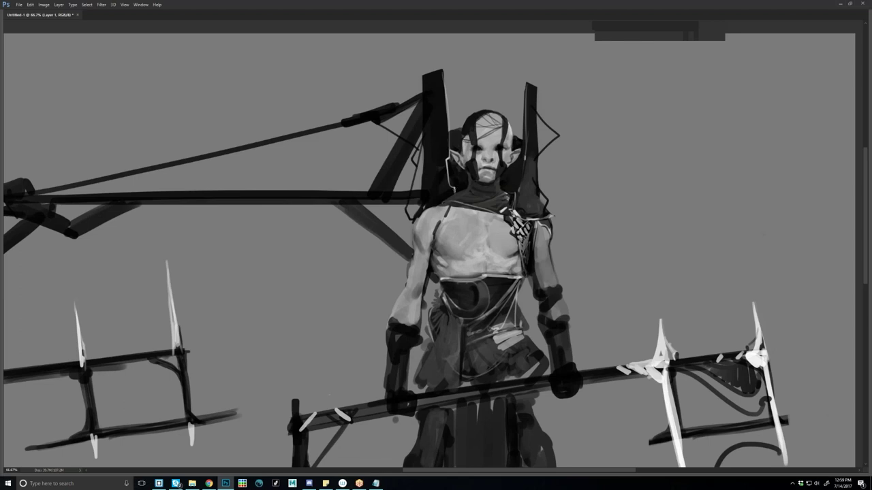
pyautogui.moveTo(525, 142); pyautogui.dragTo(523, 165)
pyautogui.hotkey('ctrl', 'z')
pyautogui.hotkey('ctrl', 'z')
pyautogui.moveTo(530, 157); pyautogui.dragTo(526, 168)
pyautogui.moveTo(526, 198); pyautogui.dragTo(527, 168)
pyautogui.hotkey('ctrl', '-')
pyautogui.hotkey('ctrl', '-')
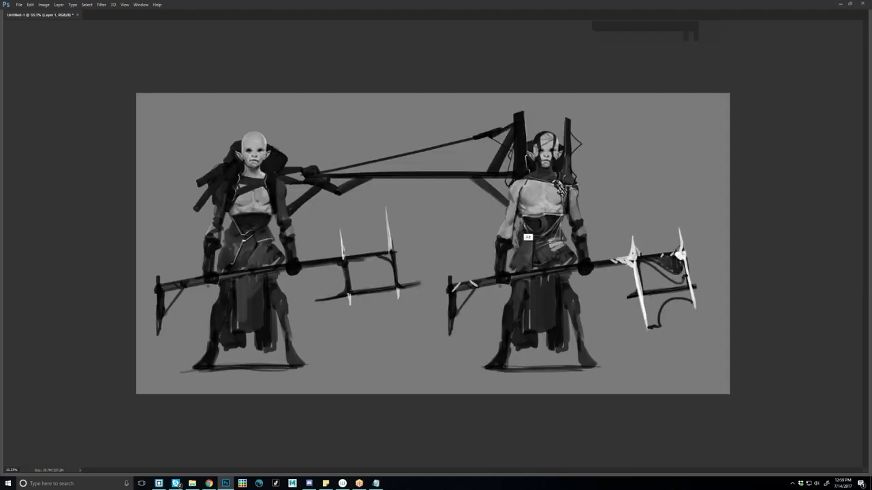
# Paint a curved fold line across the waist cloth below the horned character's belly plate.
pyautogui.scroll(-1, 528, 237)
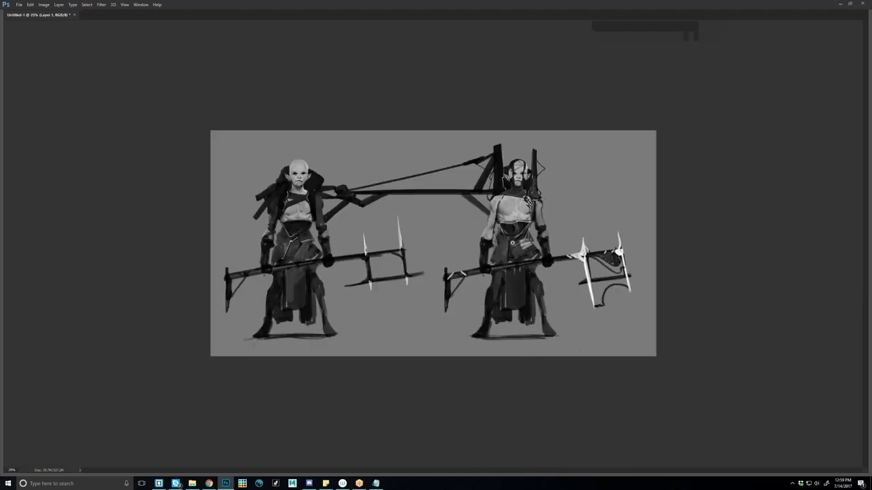
pyautogui.hotkey('ctrl', '+')
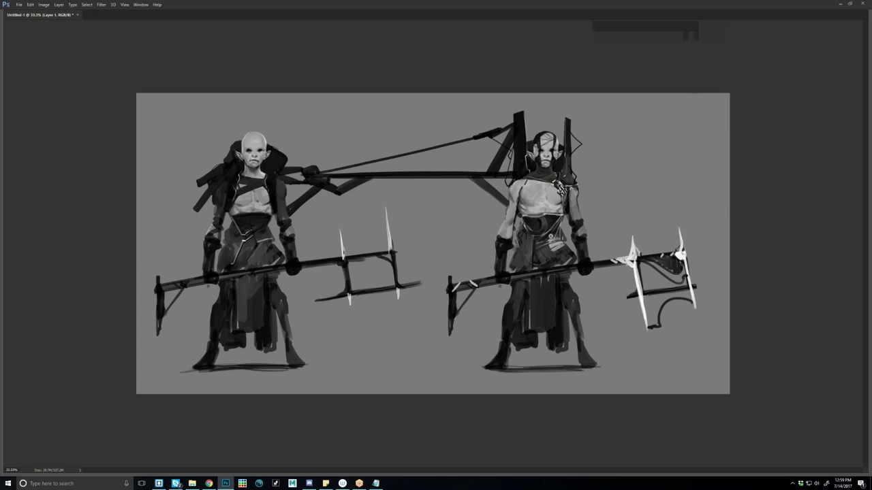
pyautogui.scroll(2, 515, 238)
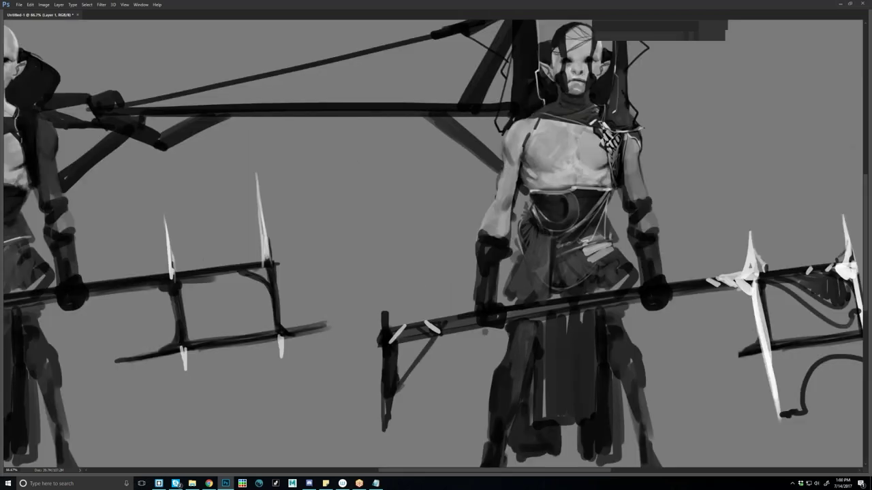
pyautogui.moveTo(525, 212); pyautogui.dragTo(549, 243)
pyautogui.scroll(3, 436, 244)
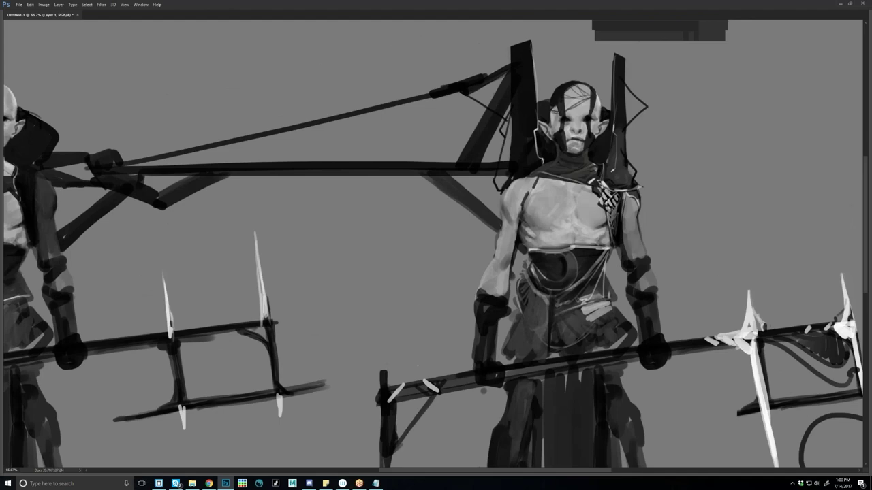
# Paint a thin dark line descending from the horizontal beam near the horned character's shoulder.
pyautogui.moveTo(464, 188); pyautogui.dragTo(485, 170)
pyautogui.hotkey('ctrl', 'z')
pyautogui.moveTo(495, 174); pyautogui.dragTo(485, 208)
pyautogui.hotkey('ctrl', '-')
pyautogui.hotkey('ctrl', '-')
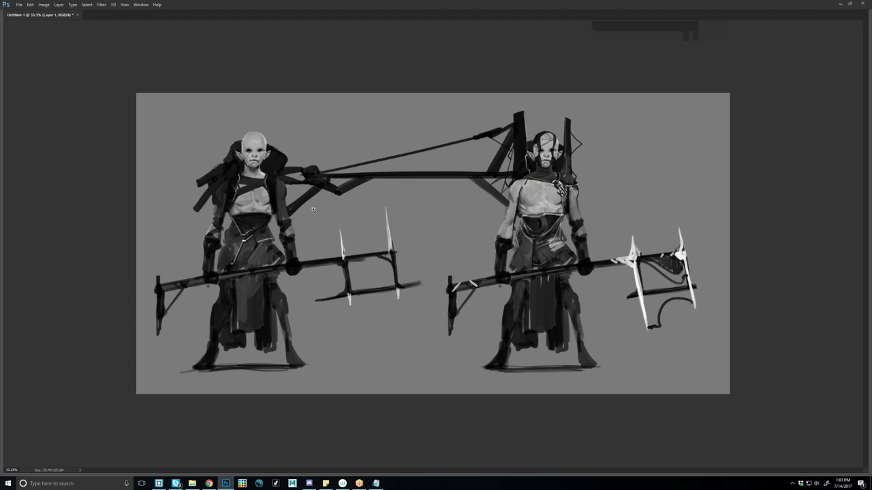
# Draw thin dark cables hanging from the beam and braces toward both characters' polearms, removing the stray strokes near the horned character's forearm.
pyautogui.moveTo(307, 201); pyautogui.dragTo(294, 232)
pyautogui.moveTo(306, 203); pyautogui.dragTo(292, 232)
pyautogui.moveTo(479, 142); pyautogui.dragTo(479, 163)
pyautogui.moveTo(338, 195); pyautogui.dragTo(306, 261)
pyautogui.moveTo(495, 256); pyautogui.dragTo(478, 279)
pyautogui.moveTo(509, 251); pyautogui.dragTo(508, 264)
pyautogui.moveTo(509, 247)
pyautogui.mouseDown()
pyautogui.moveTo(506, 261)
pyautogui.moveTo(509, 227)
pyautogui.mouseUp()
pyautogui.hotkey('ctrl', 'alt', 'z')
pyautogui.hotkey('ctrl', 'alt', 'z')
pyautogui.moveTo(581, 215); pyautogui.dragTo(570, 214)
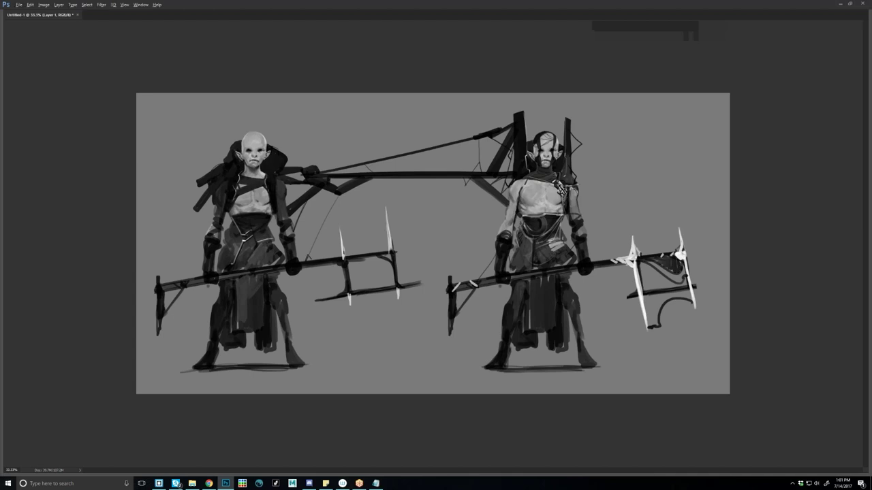